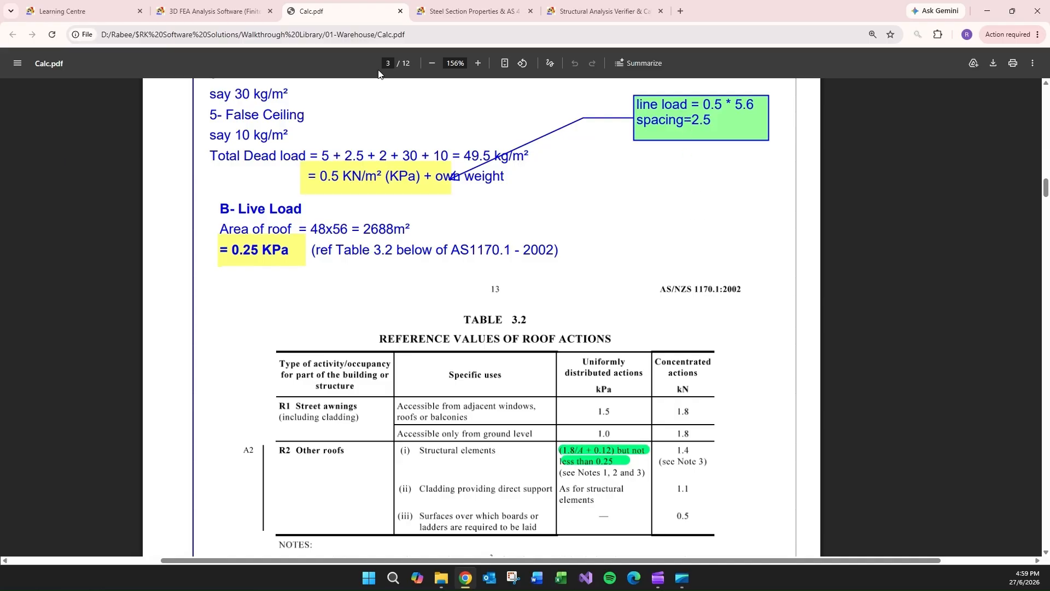
# - Switch to the FEAKalc 3D model and assign a -1 uniform load in the Dead case, direction Local 2, to one roof rafter segment
pyautogui.click(211, 12)
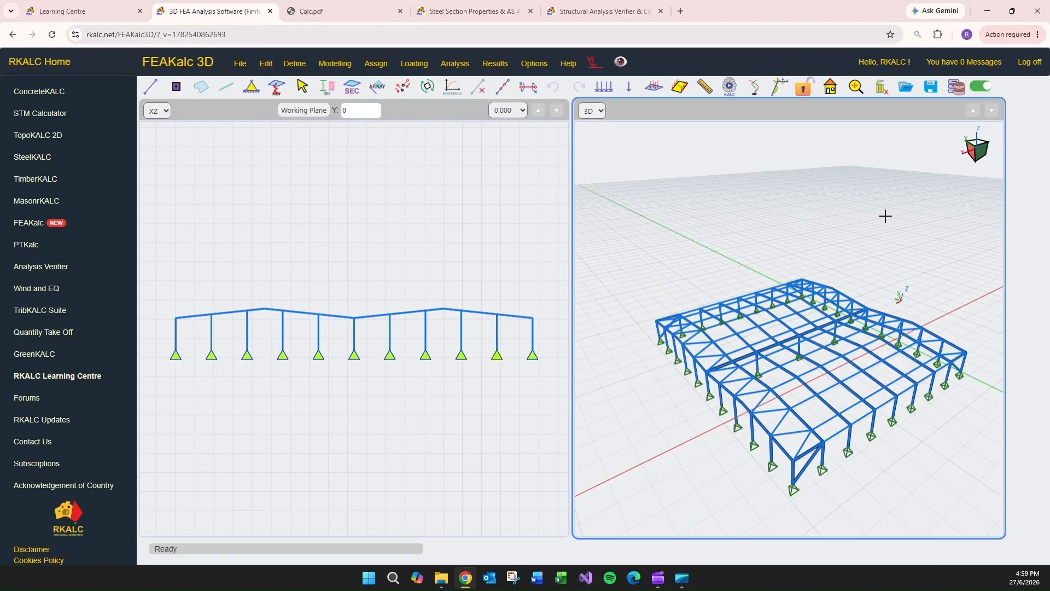
pyautogui.scroll(5, 845, 346)
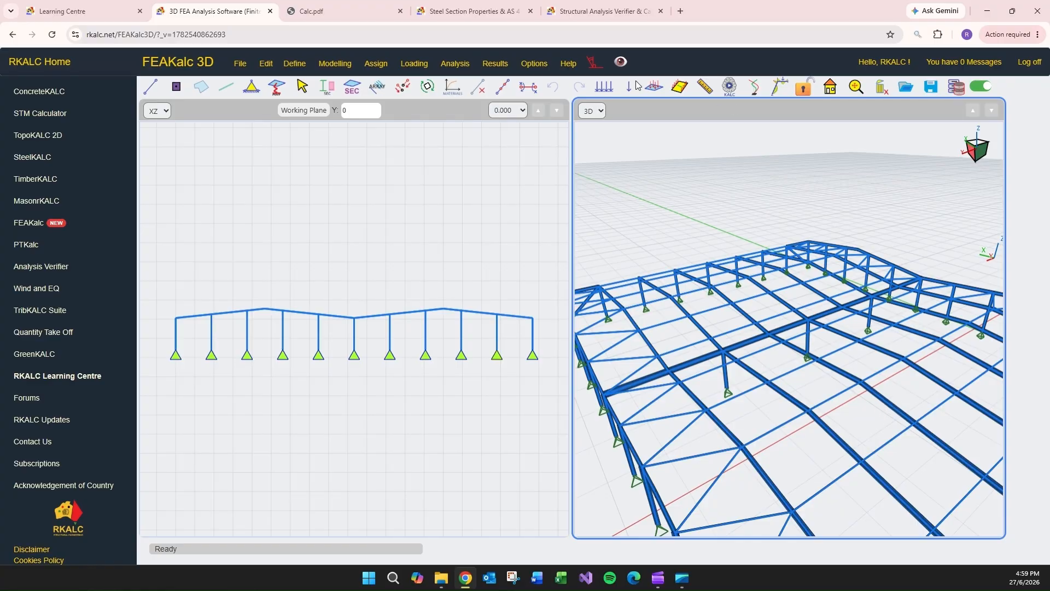
pyautogui.click(604, 86)
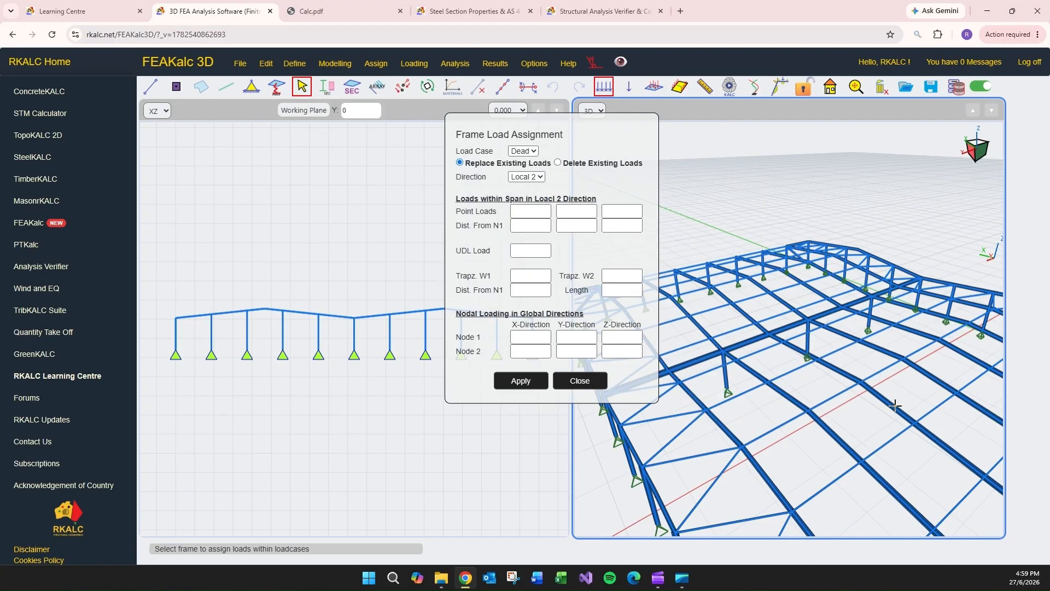
pyautogui.moveTo(918, 399); pyautogui.dragTo(884, 416)
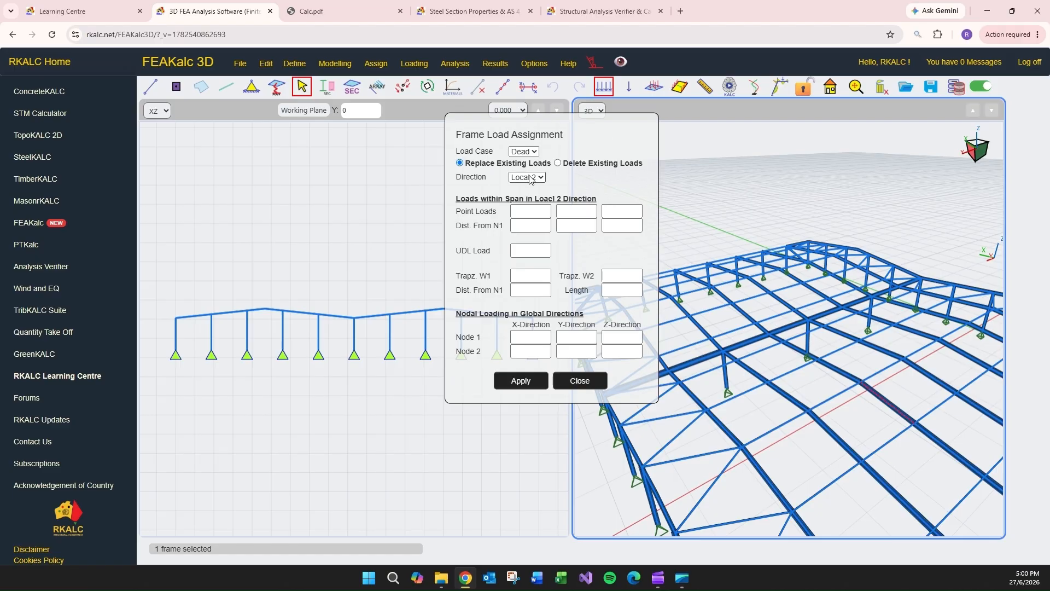
pyautogui.click(524, 151)
pyautogui.click(529, 162)
pyautogui.click(529, 252)
pyautogui.click(520, 381)
# - Turn off the extruded section display and close the frame load assignment dialog to inspect the load on the rafter
pyautogui.scroll(3, 892, 423)
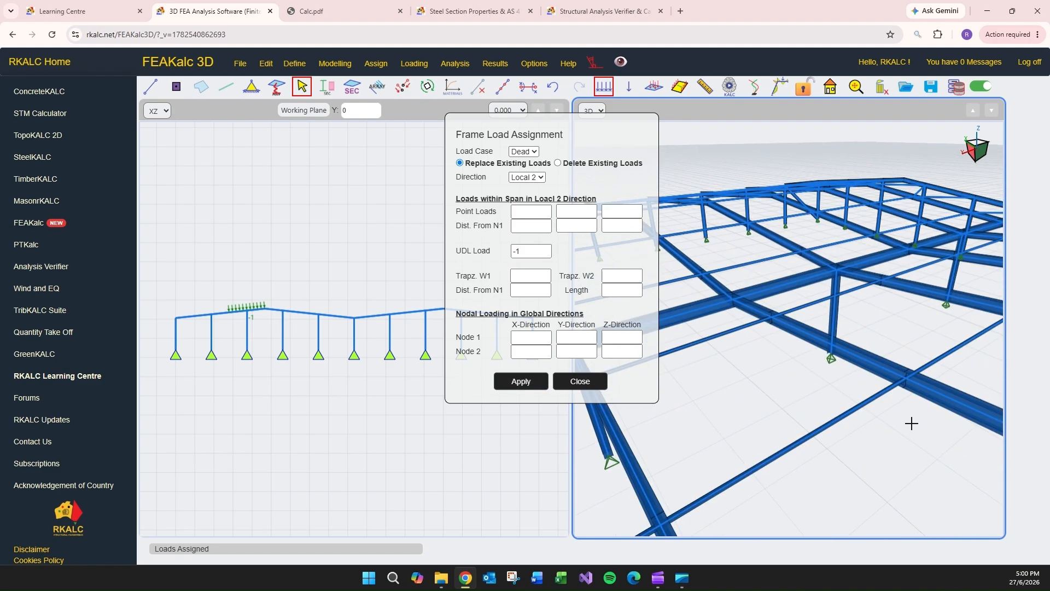
pyautogui.scroll(5, 815, 379)
pyautogui.scroll(-5, 823, 378)
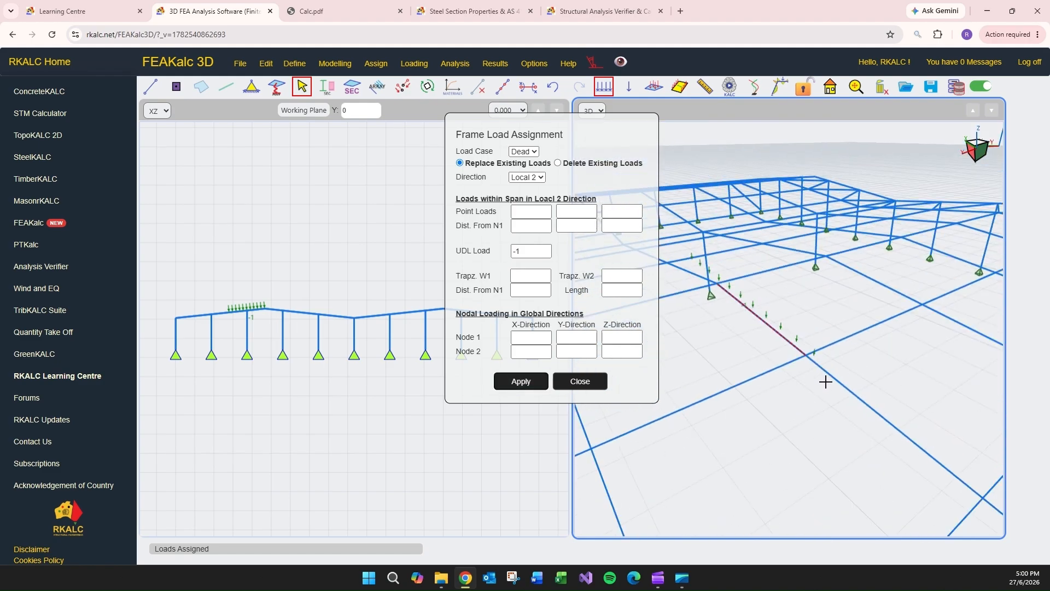
pyautogui.click(526, 63)
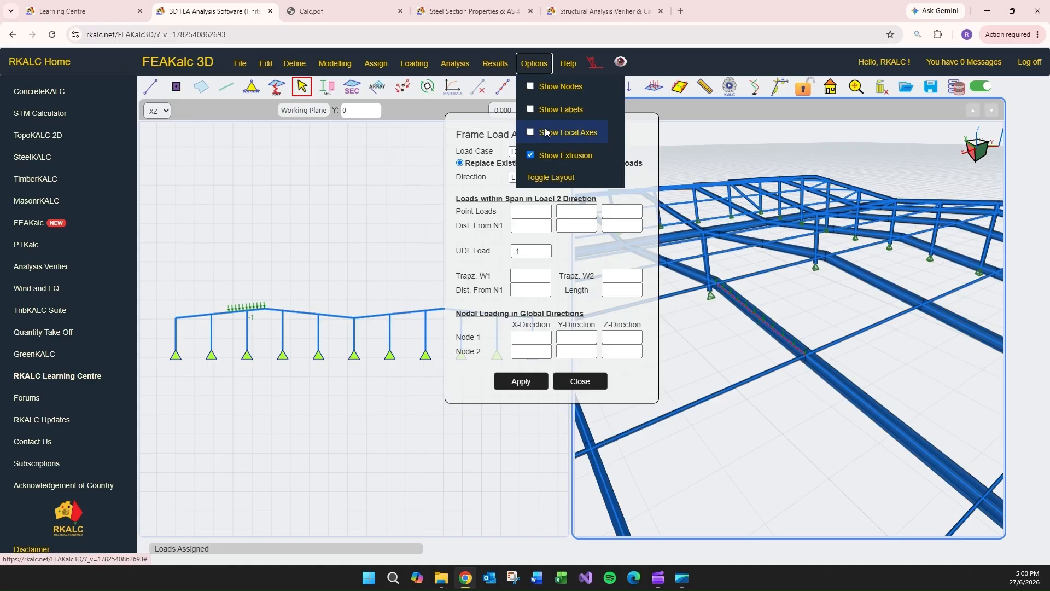
pyautogui.click(563, 156)
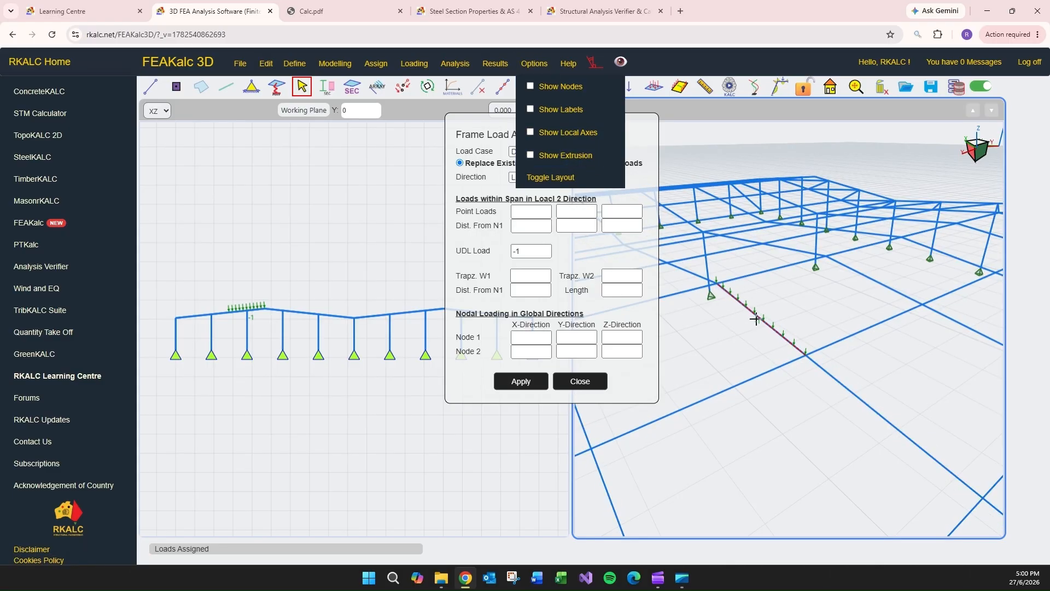
pyautogui.click(595, 383)
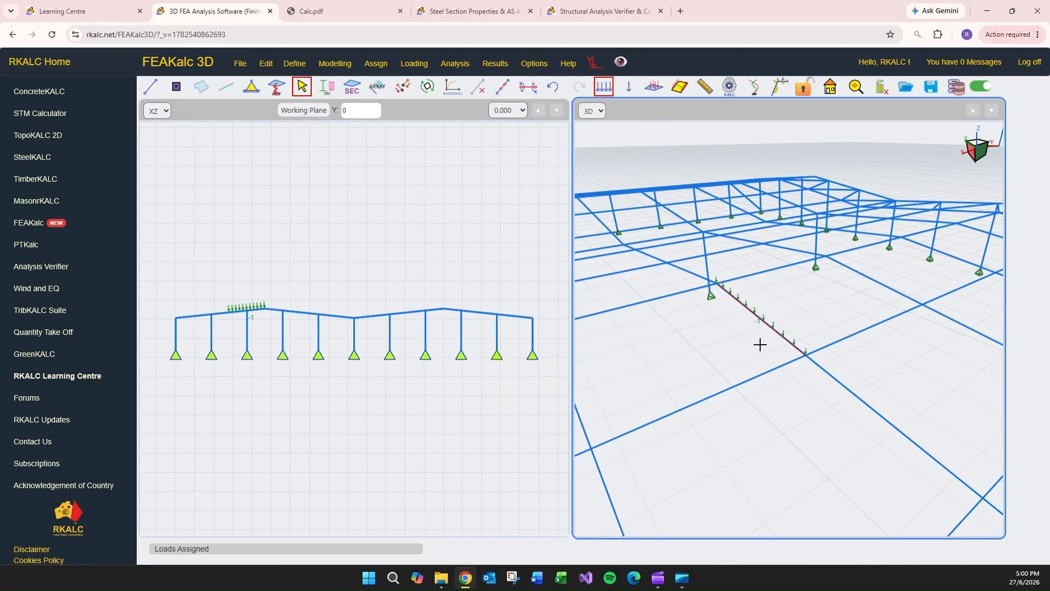
# - Replace the load on the same rafter segment with a -1 uniform dead load in direction Local 3
pyautogui.click(764, 322)
pyautogui.click(629, 88)
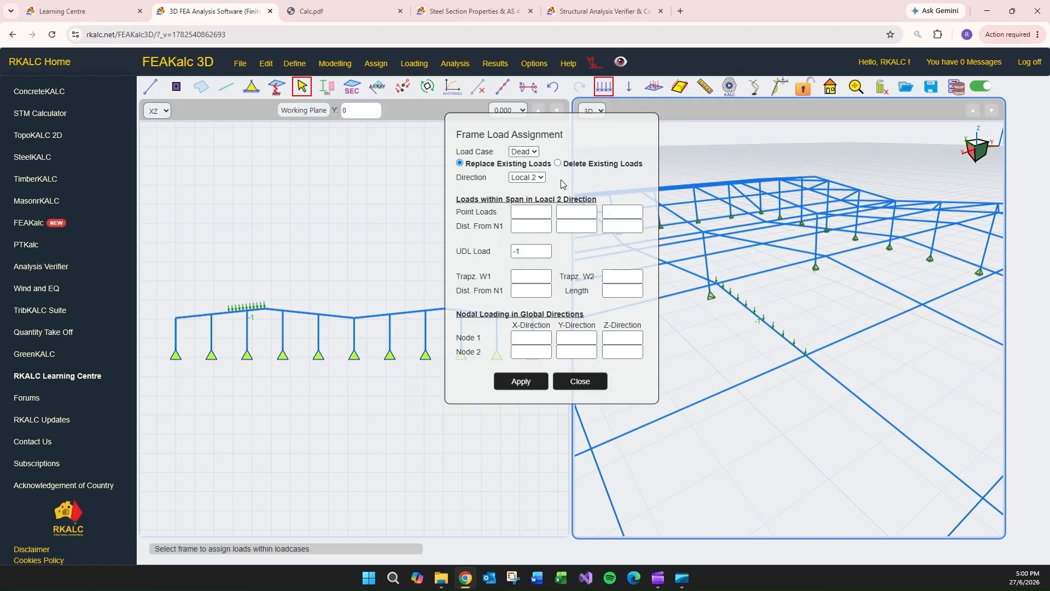
pyautogui.click(527, 177)
pyautogui.click(530, 200)
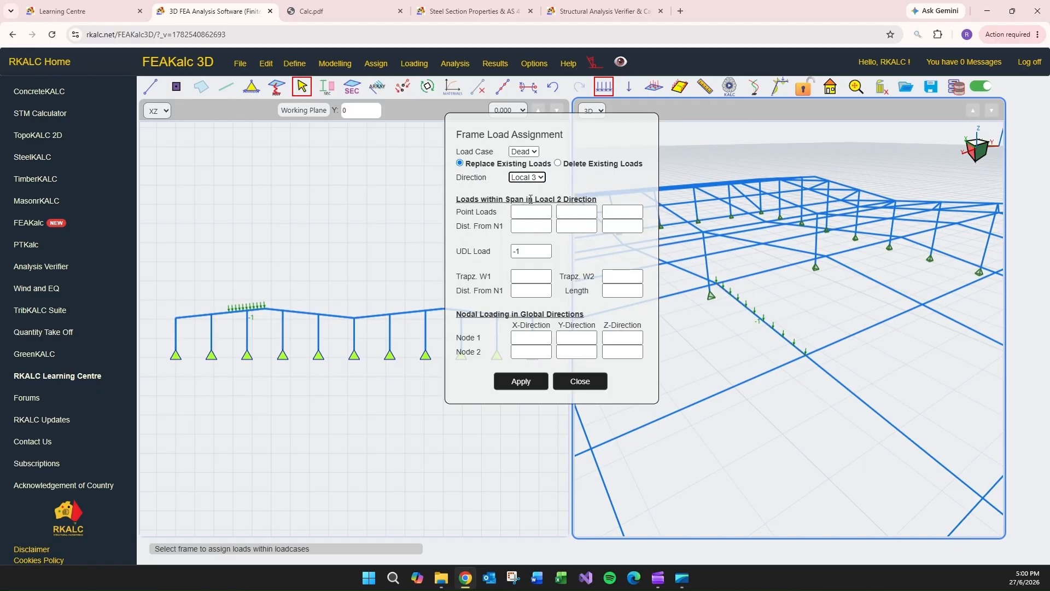
pyautogui.click(528, 382)
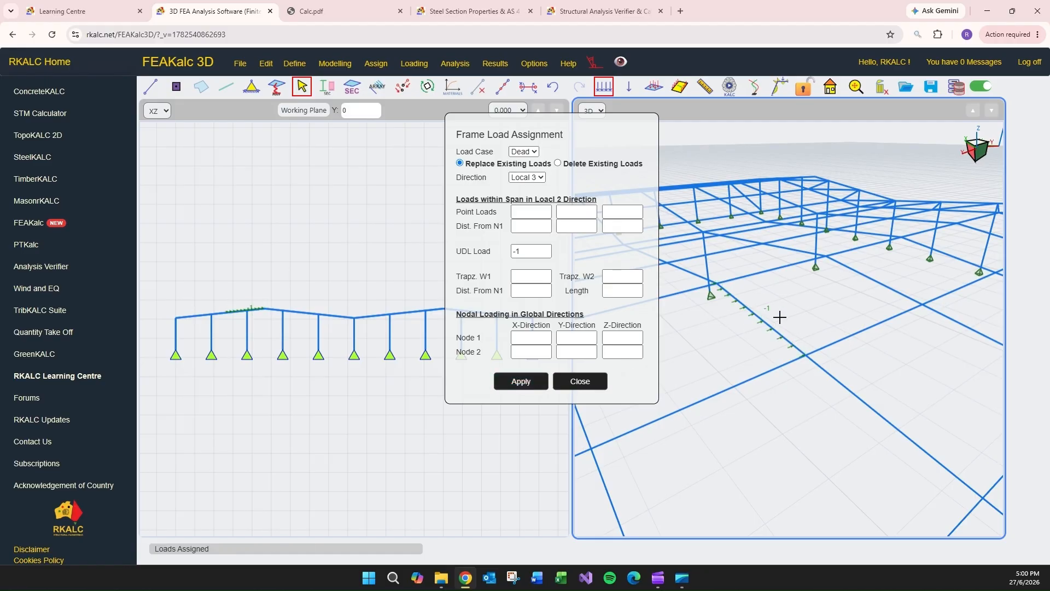
# - Show the members' local axes to check the load direction on the rafter, and hide them again
pyautogui.click(534, 63)
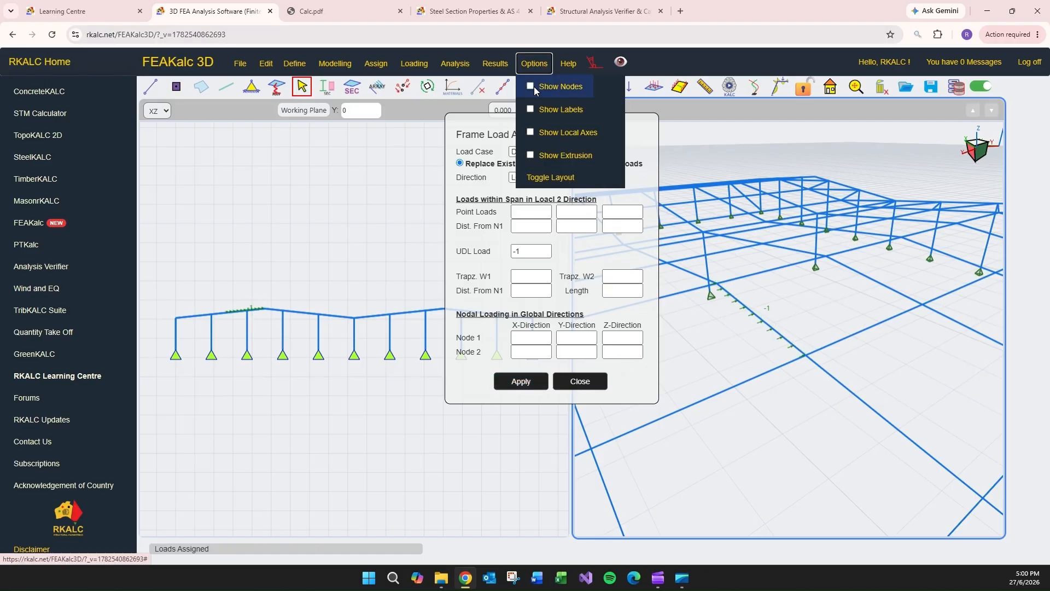
pyautogui.click(563, 133)
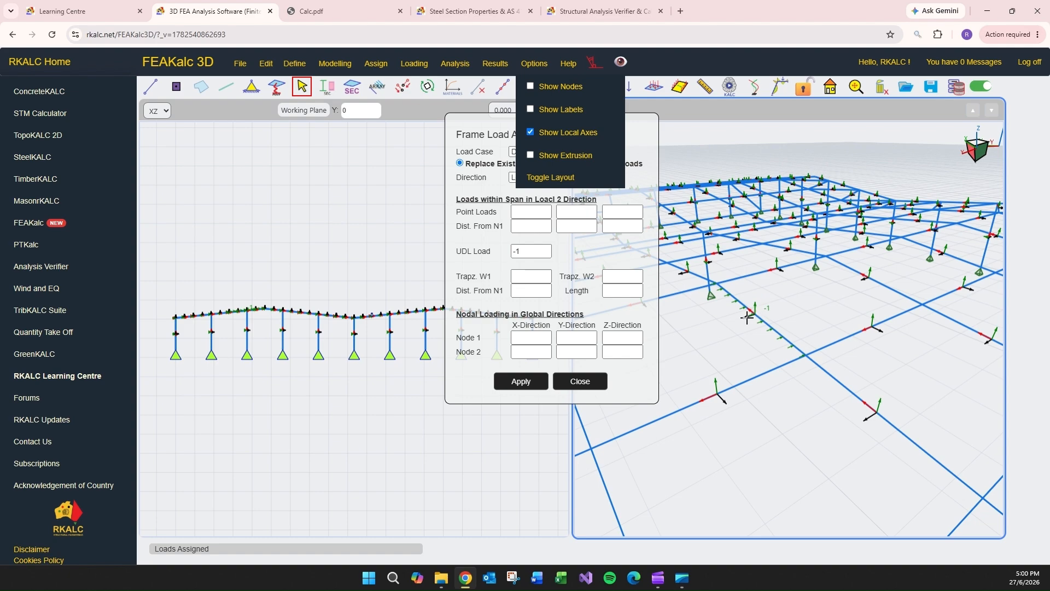
pyautogui.scroll(-5, 739, 318)
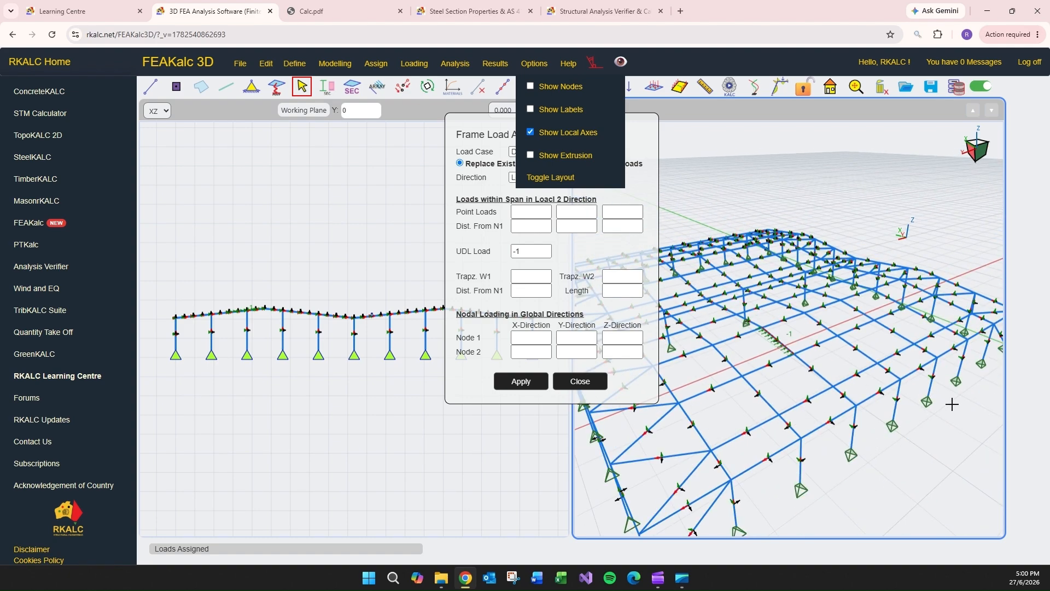
pyautogui.click(547, 131)
# - Select the loaded rafter segment and look over the point load, trapezoidal and nodal load fields without entering values
pyautogui.click(791, 337)
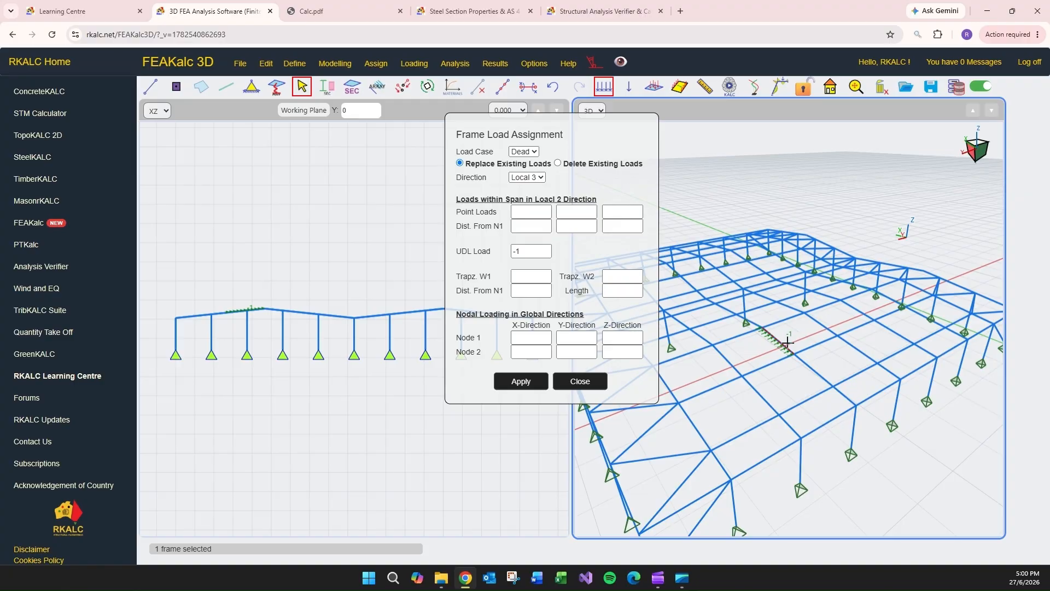
pyautogui.click(535, 229)
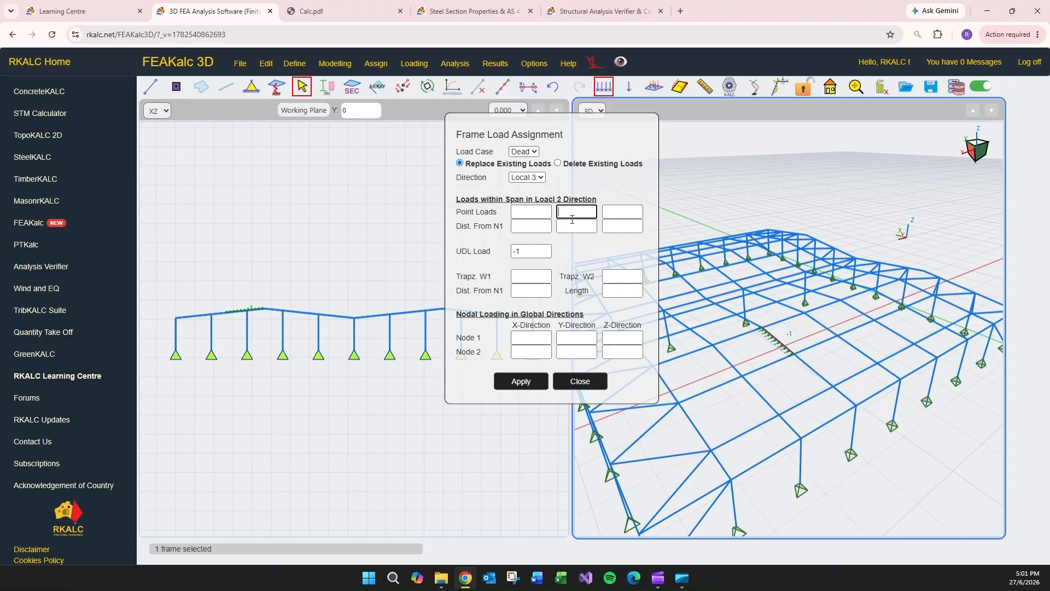
pyautogui.click(535, 288)
pyautogui.click(535, 350)
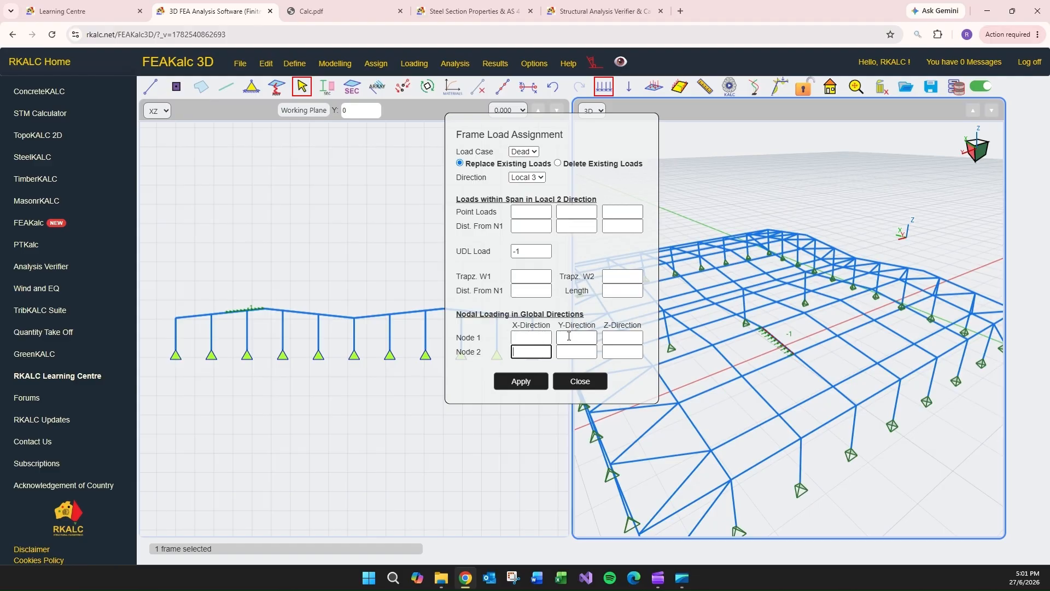
pyautogui.click(576, 351)
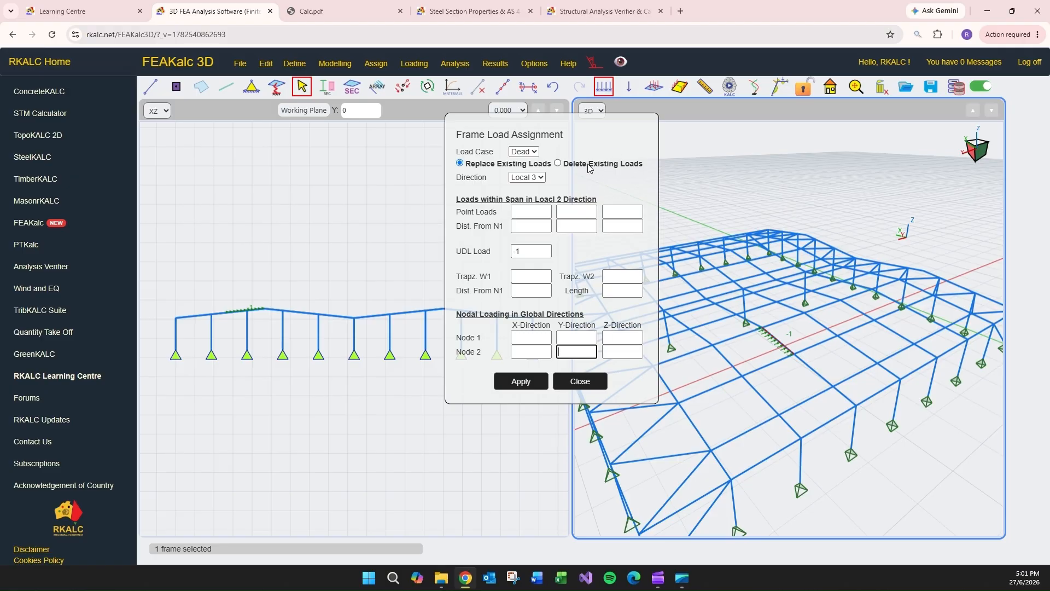
# - Close the frame load assignment and undo both trial uniform loads on the rafter segment
pyautogui.click(579, 381)
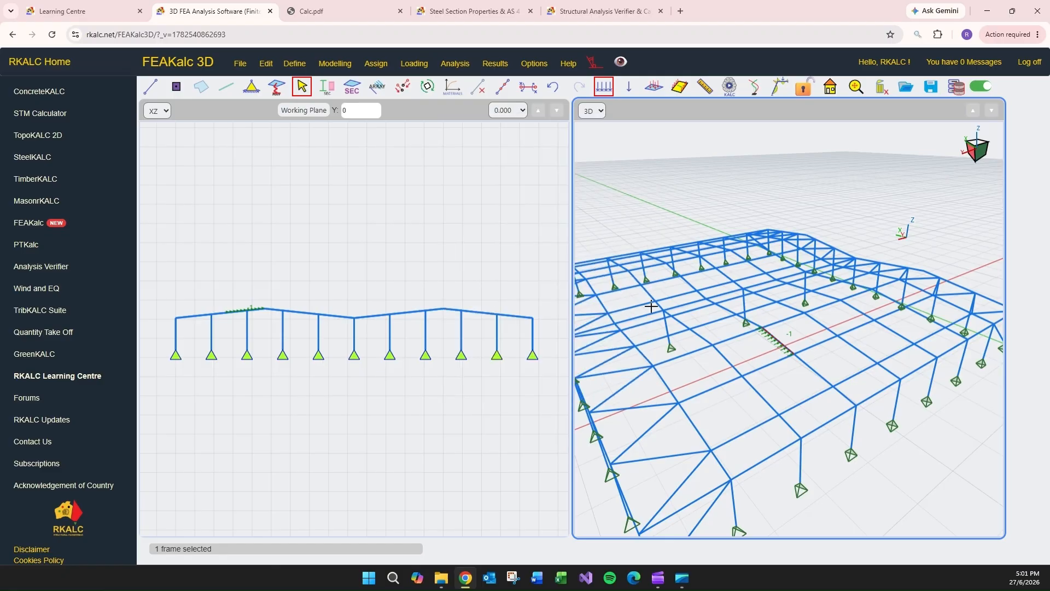
pyautogui.click(549, 87)
pyautogui.click(830, 182)
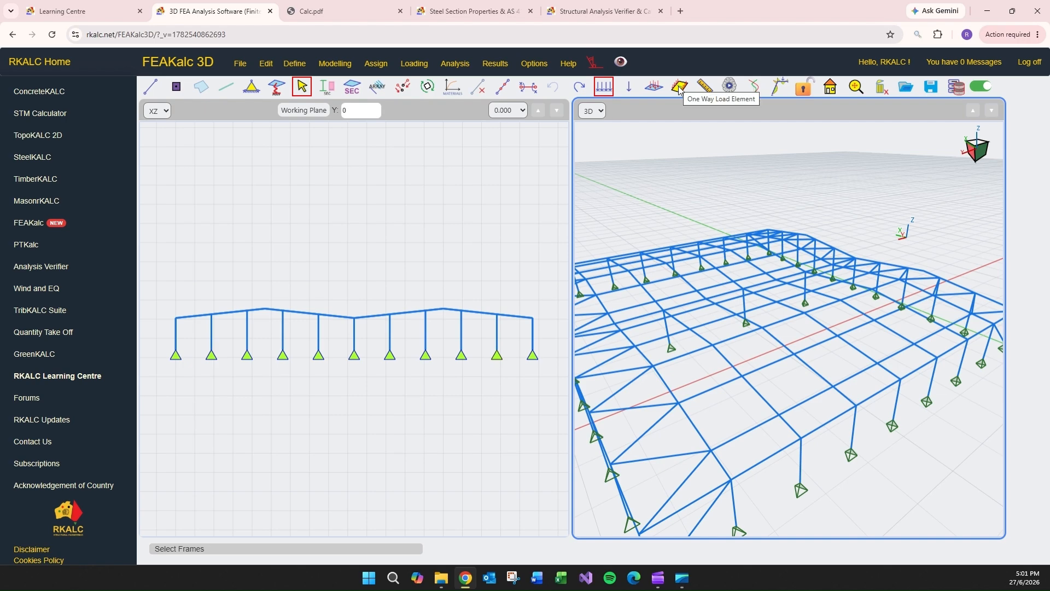
# - Recheck the roof dead load in Calc.pdf and return to the FEAKalc 3D model
pyautogui.scroll(-3, 666, 164)
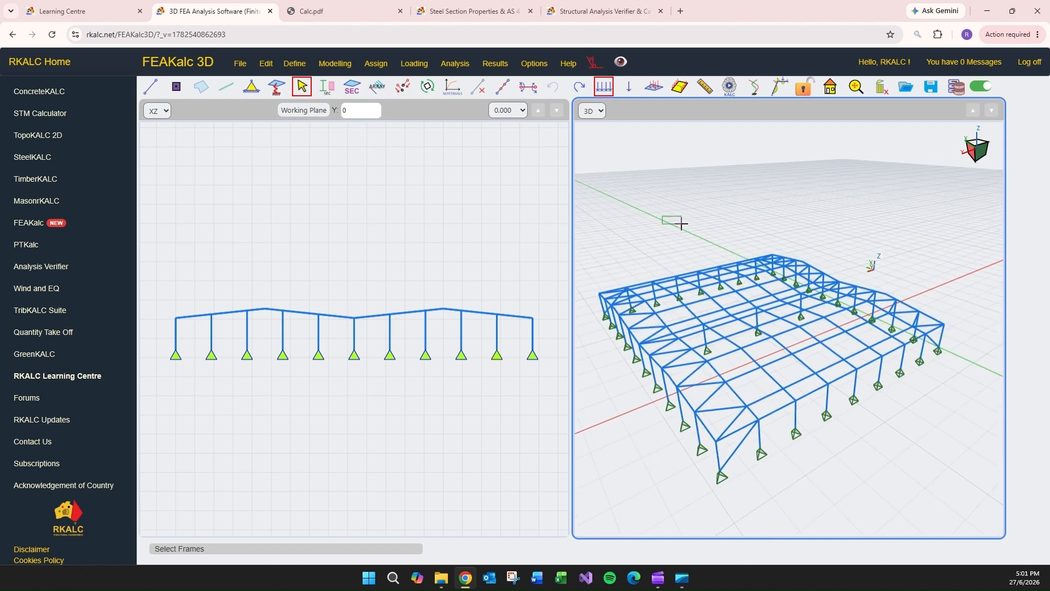
pyautogui.click(324, 11)
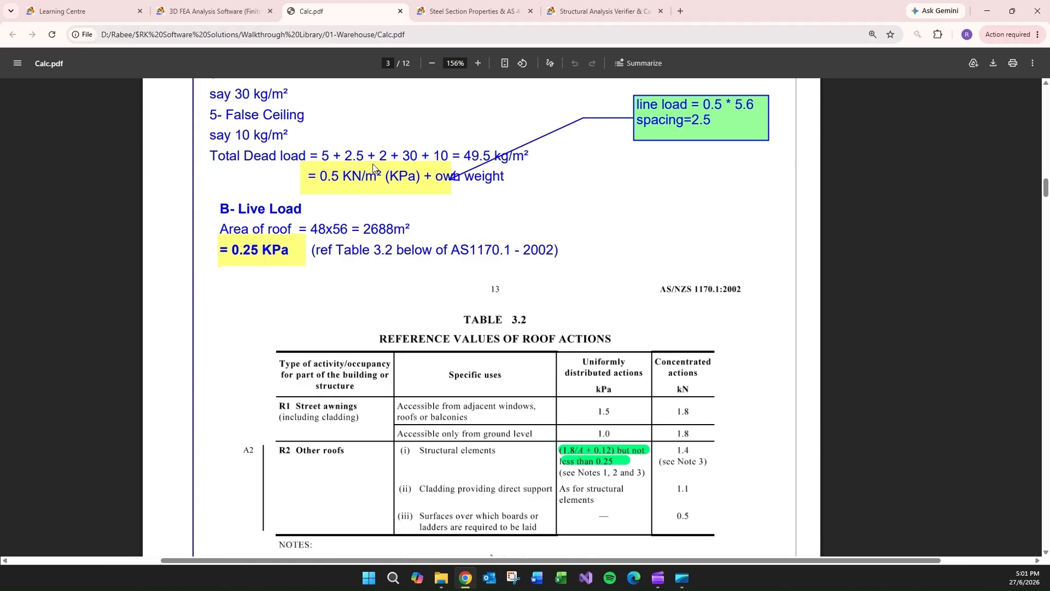
pyautogui.click(468, 11)
pyautogui.click(196, 8)
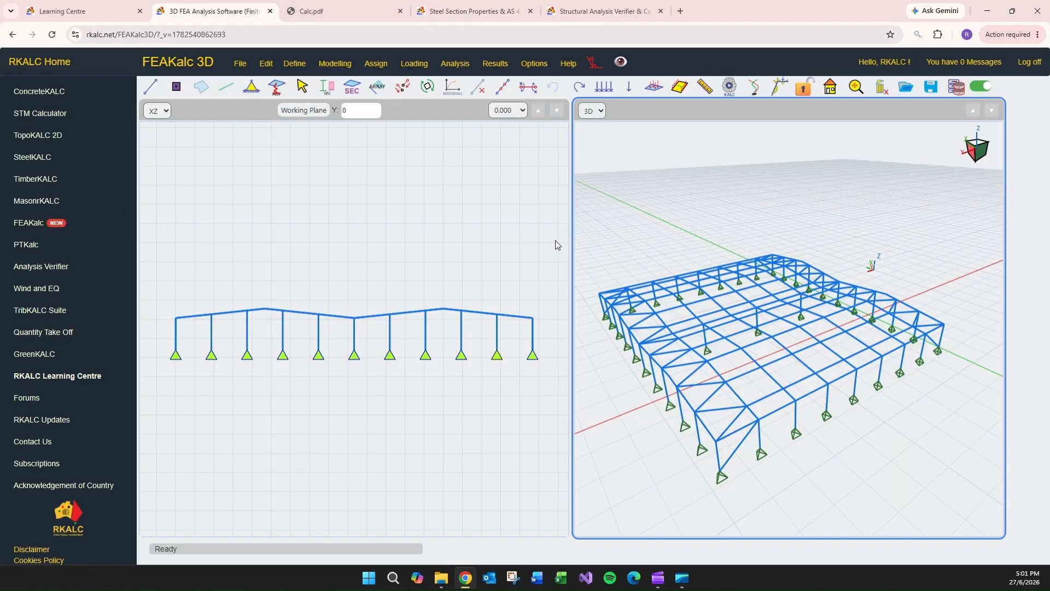
# - Draw a one-way load element of -0.5 kPa in the Dead case over one roof bay between the central valley and the adjacent ridge
pyautogui.moveTo(741, 225); pyautogui.dragTo(761, 263)
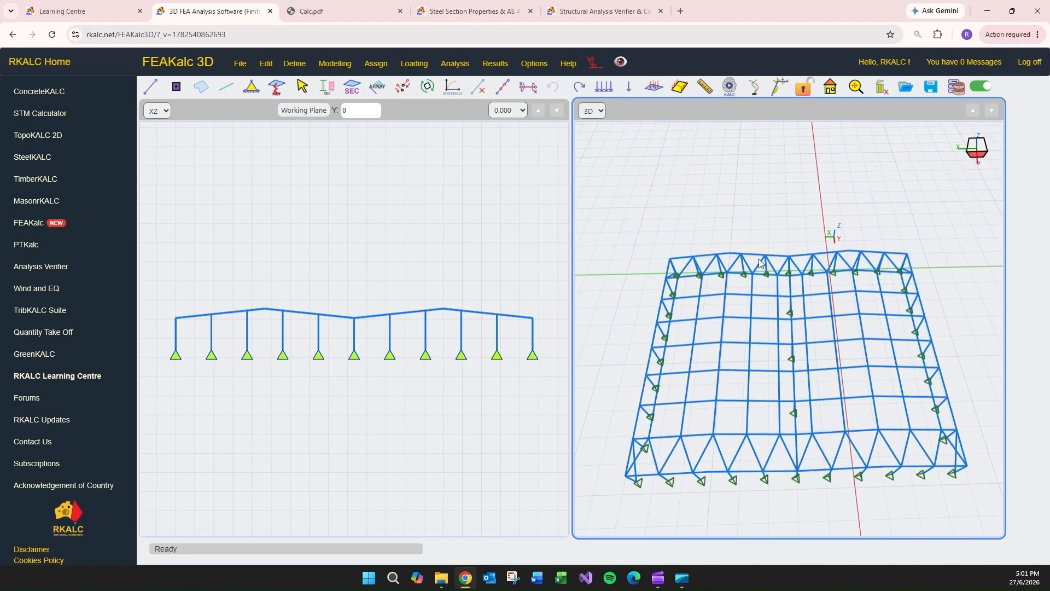
pyautogui.scroll(3, 877, 335)
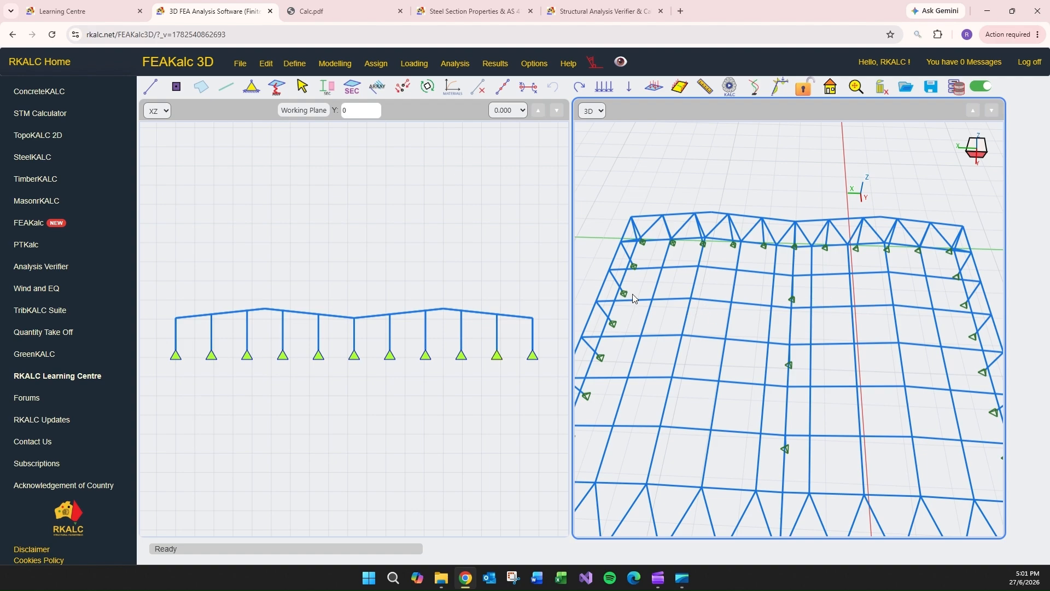
pyautogui.click(679, 87)
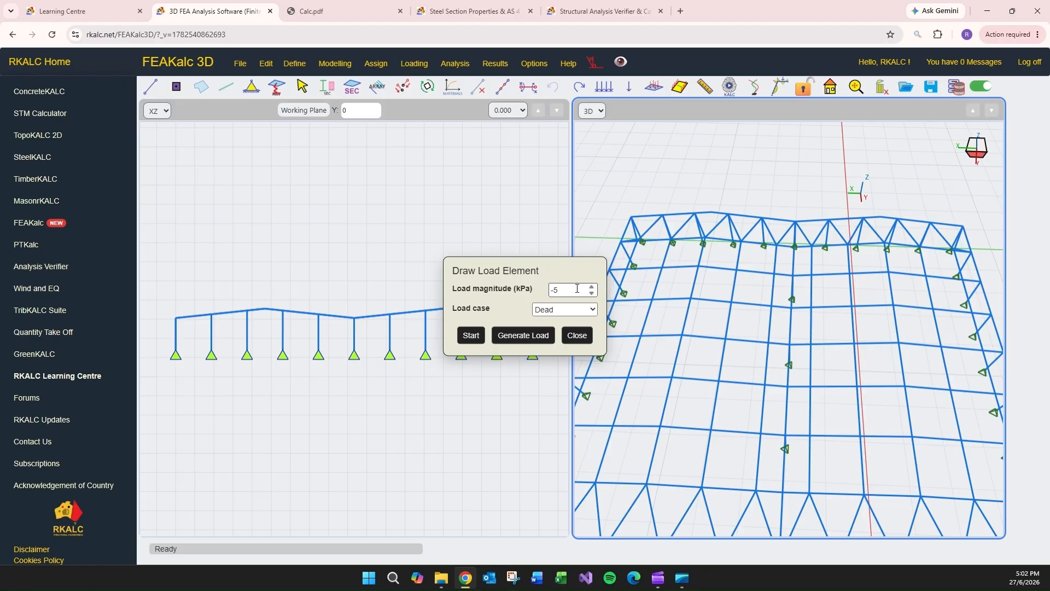
pyautogui.moveTo(561, 290); pyautogui.dragTo(548, 291)
pyautogui.click(572, 311)
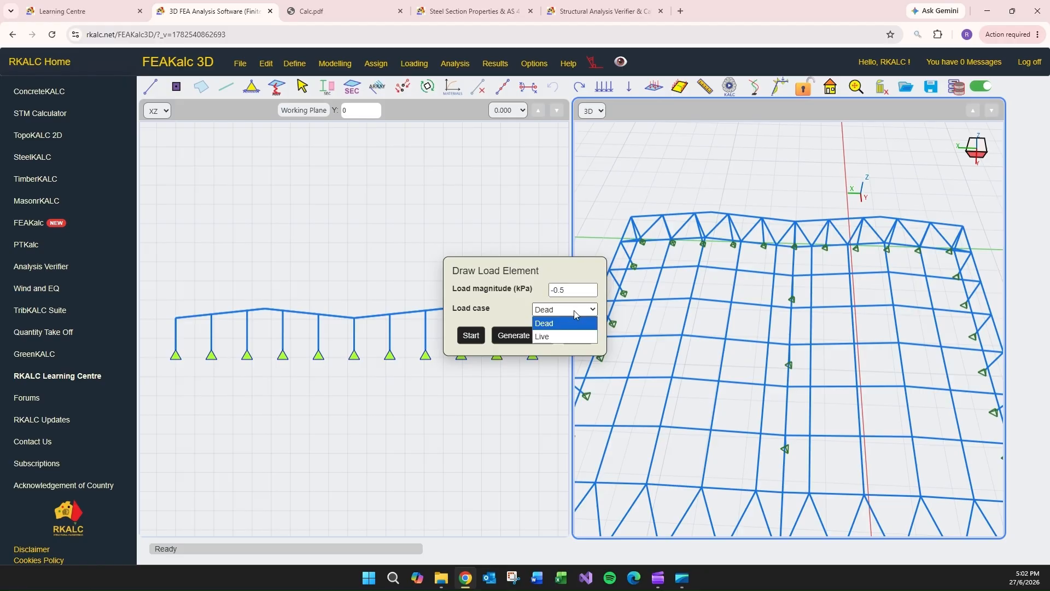
pyautogui.click(574, 310)
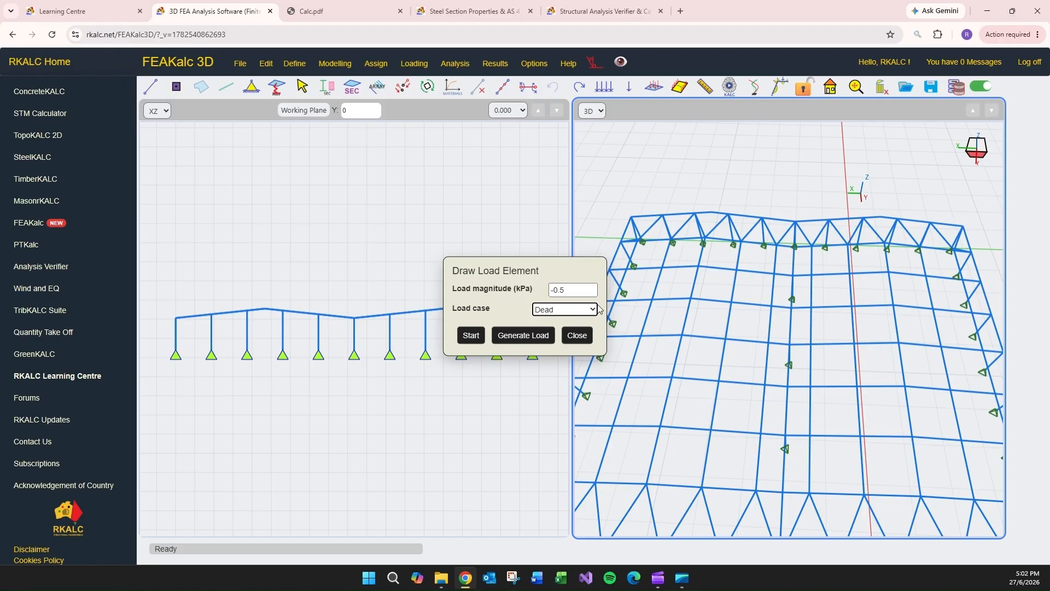
pyautogui.click(470, 336)
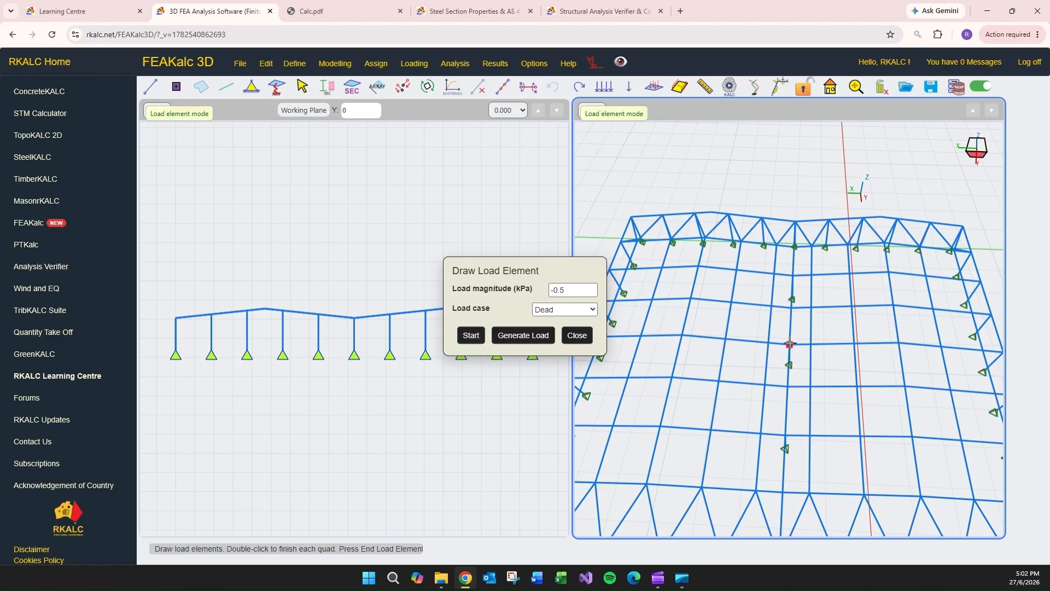
pyautogui.click(900, 344)
pyautogui.click(894, 305)
pyautogui.doubleClick(792, 307)
pyautogui.doubleClick(893, 306)
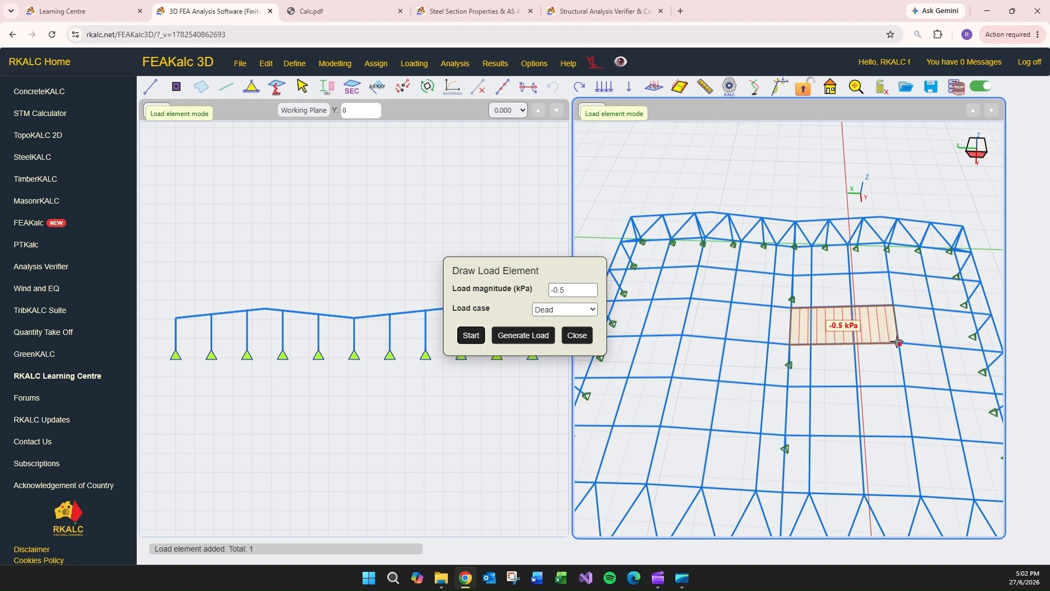
pyautogui.click(899, 306)
pyautogui.click(901, 343)
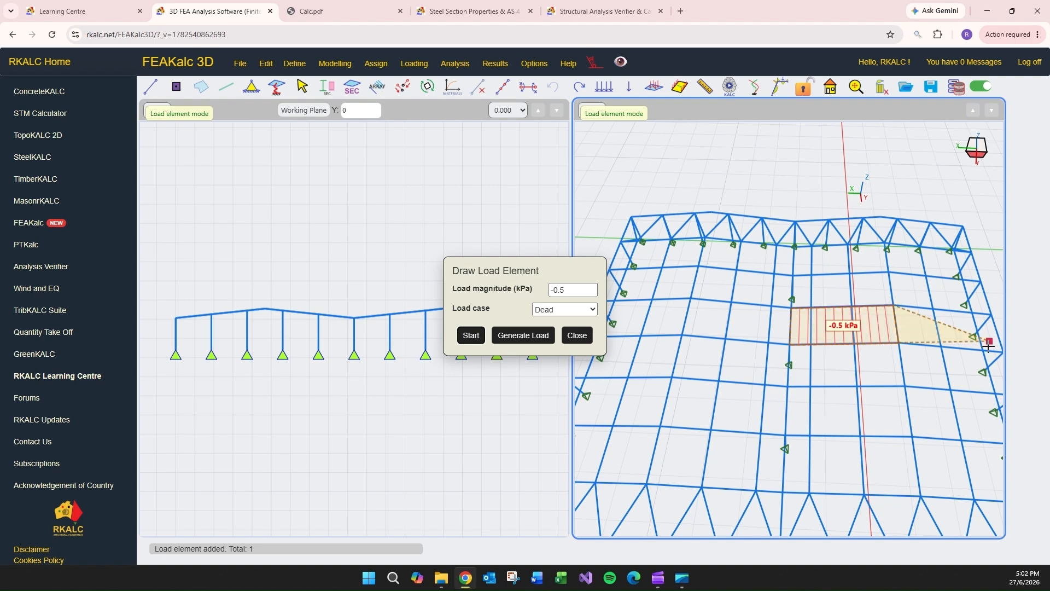
pyautogui.press('Escape')
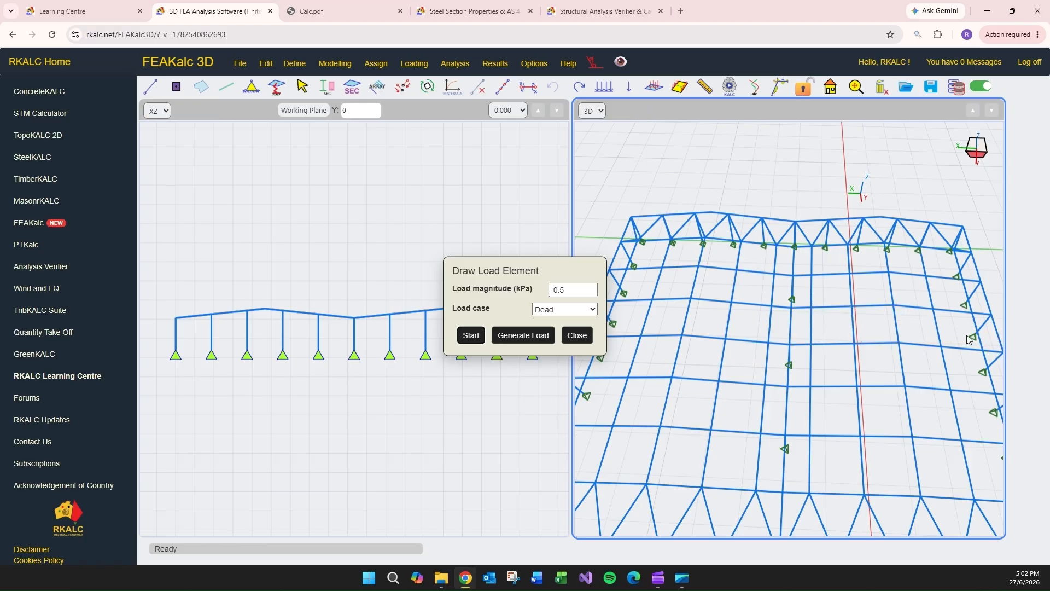
pyautogui.moveTo(968, 340); pyautogui.dragTo(903, 315, button='middle')
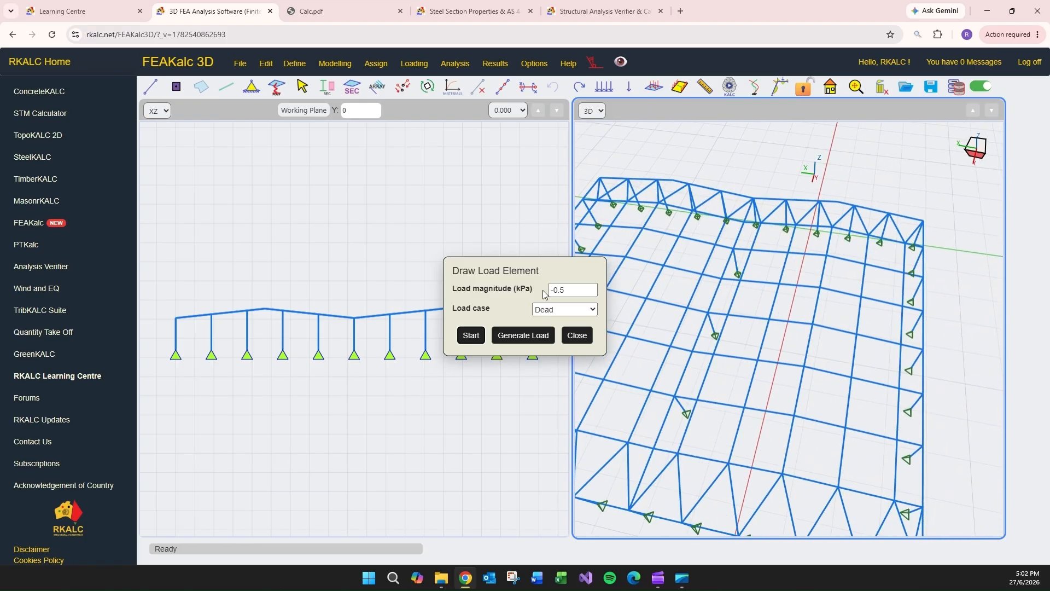
pyautogui.click(472, 335)
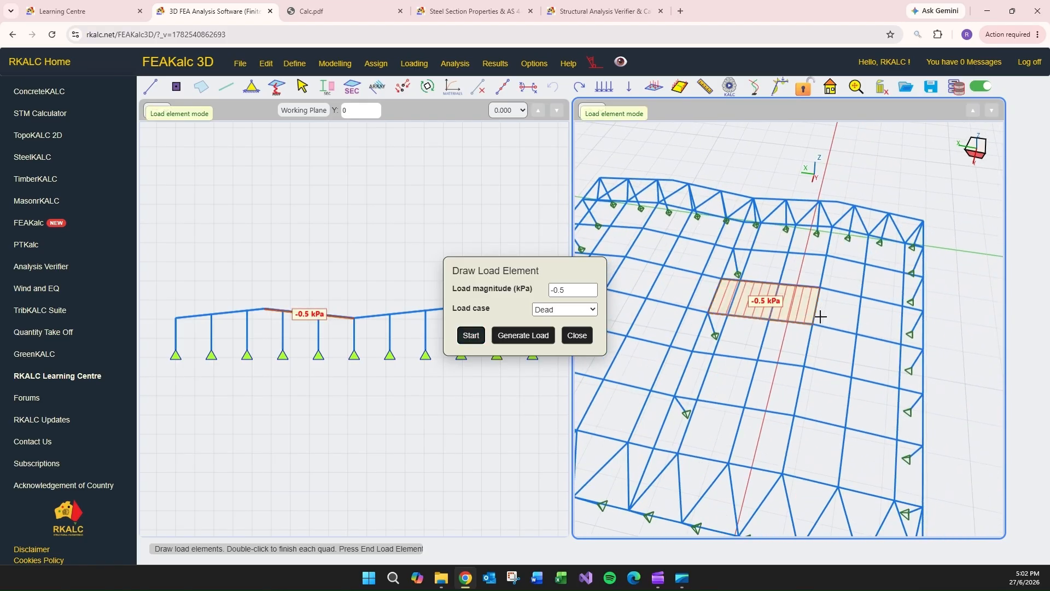
pyautogui.click(925, 348)
pyautogui.press('Escape')
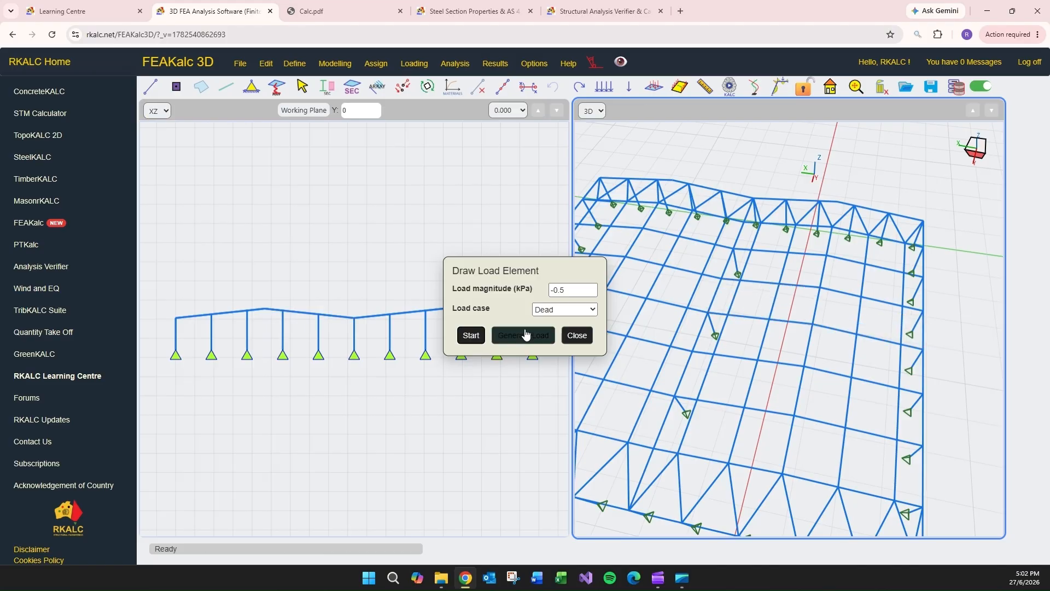
# - Draw a -0.5 kPa Dead load element over the same bay's slope from the ridge to the outer eave and generate the loads
pyautogui.click(471, 335)
pyautogui.click(822, 288)
pyautogui.click(814, 324)
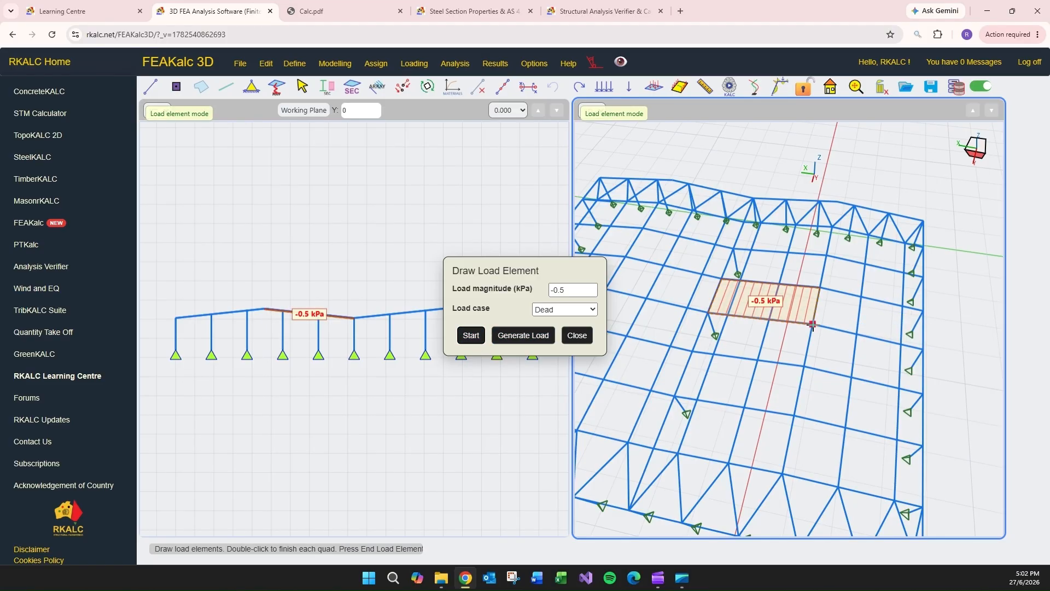
pyautogui.click(924, 349)
pyautogui.click(923, 311)
pyautogui.doubleClick(924, 310)
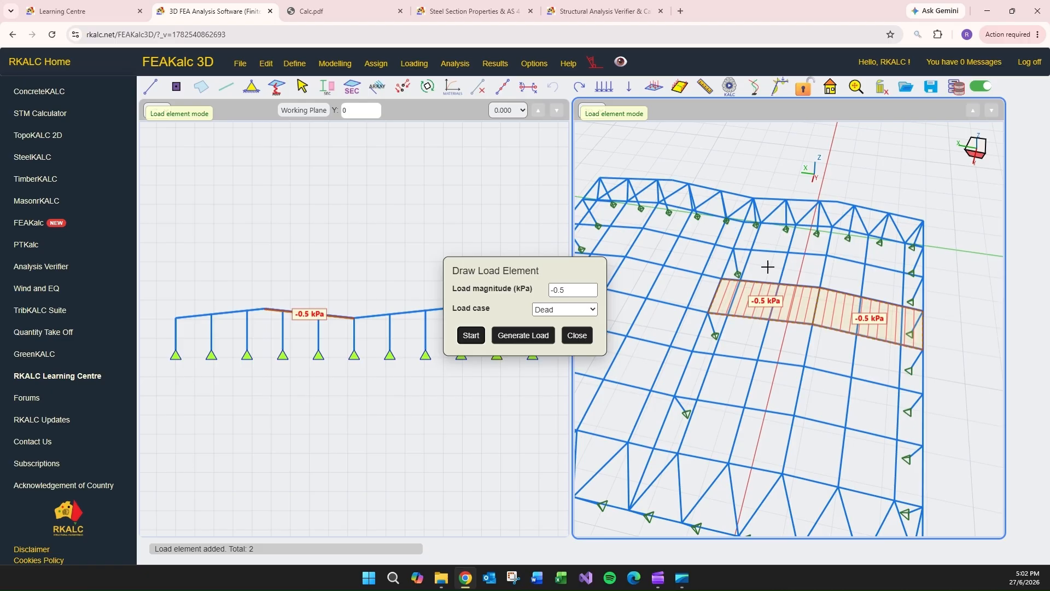
pyautogui.click(524, 337)
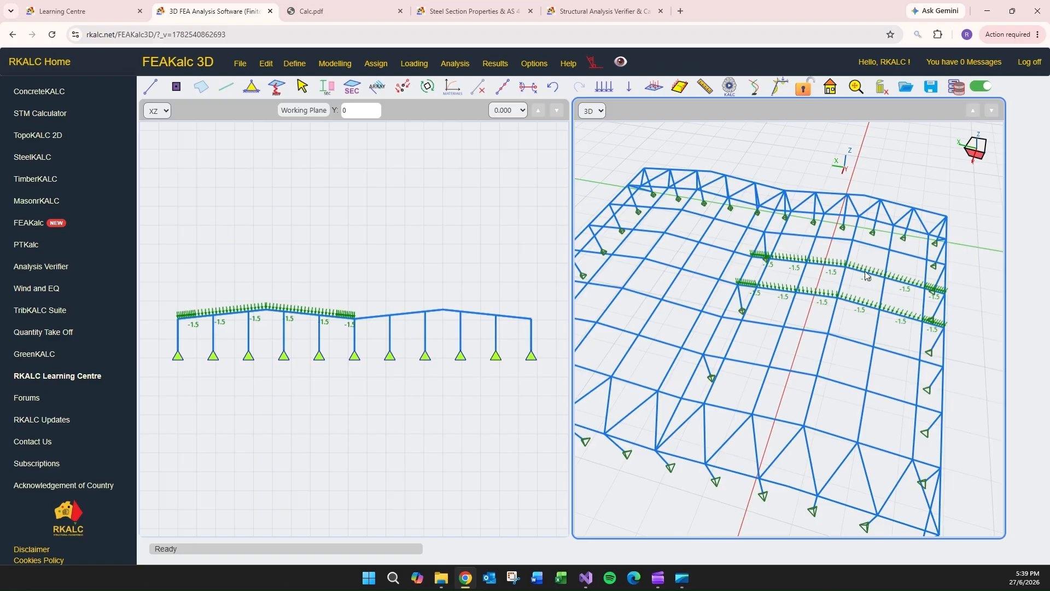
# - Draw -0.5 kPa Dead load elements over both slopes of the next bay towards the front gable and generate the loads
pyautogui.click(685, 91)
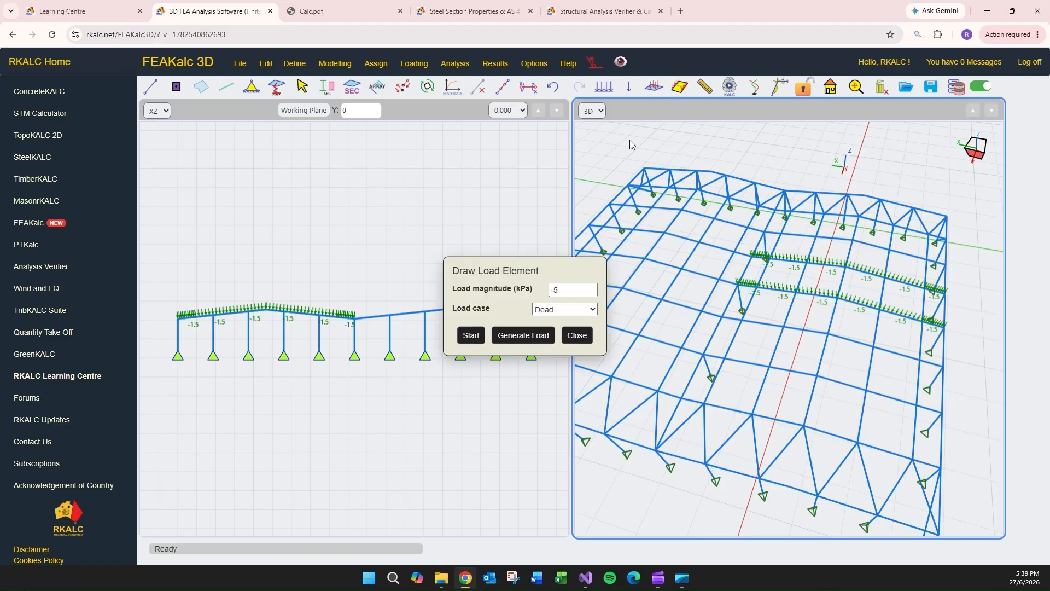
pyautogui.moveTo(568, 291); pyautogui.dragTo(544, 291)
pyautogui.click(468, 340)
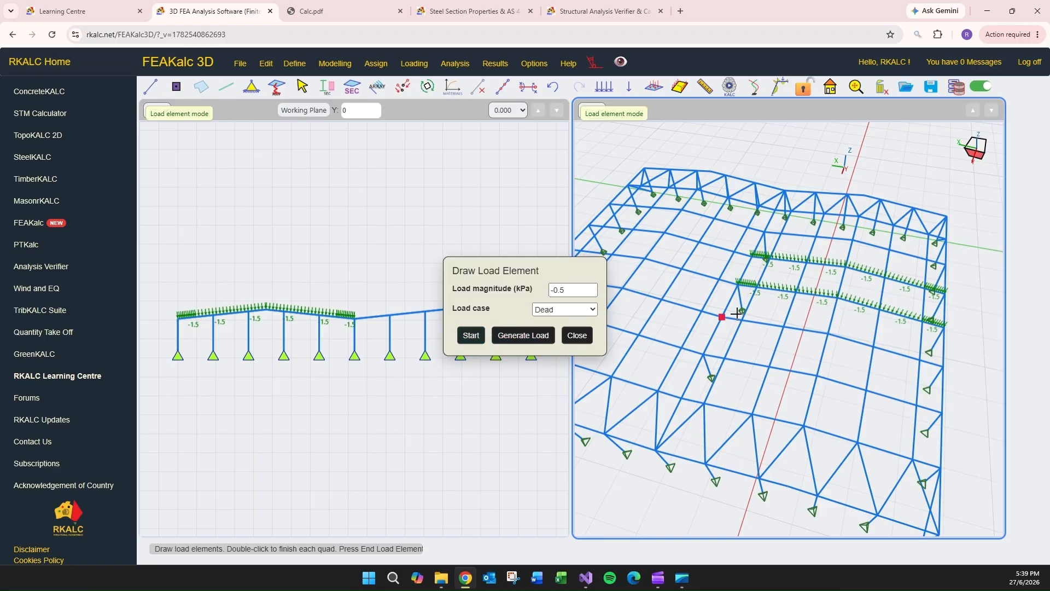
pyautogui.click(828, 333)
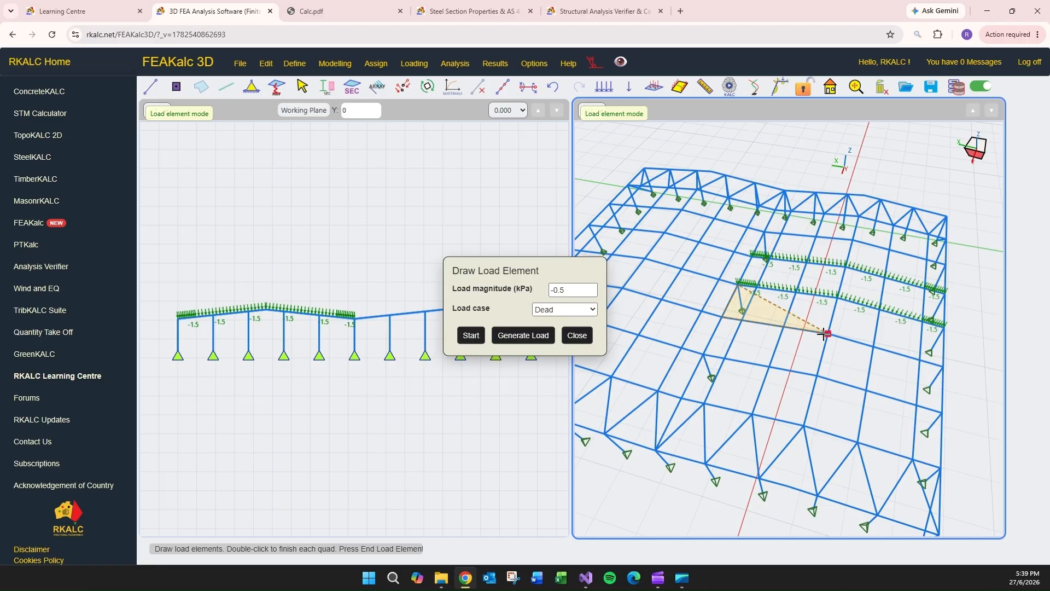
pyautogui.doubleClick(837, 299)
pyautogui.click(835, 301)
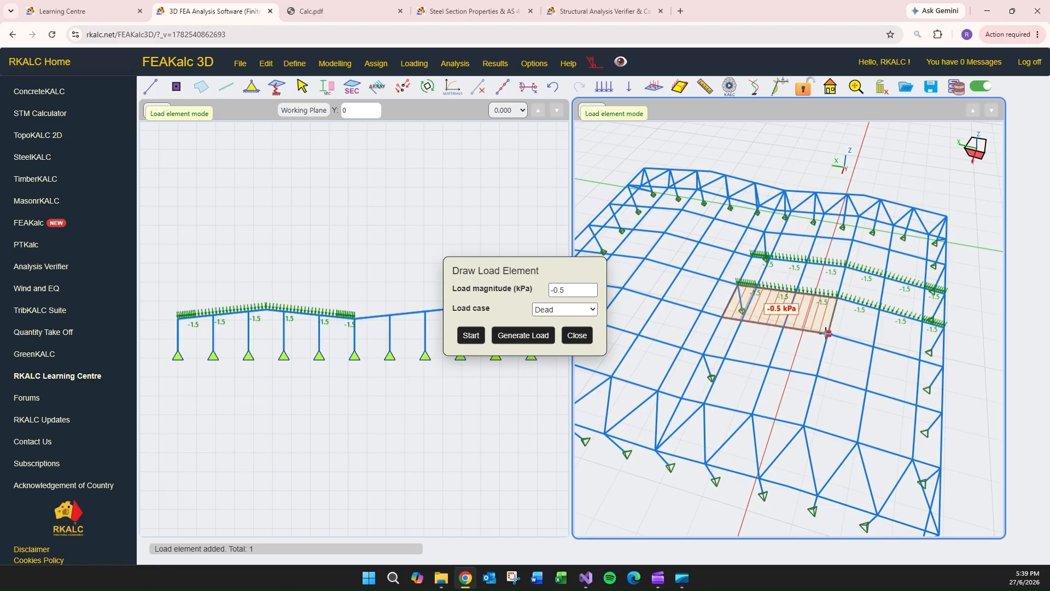
pyautogui.click(829, 333)
pyautogui.click(943, 365)
pyautogui.doubleClick(941, 335)
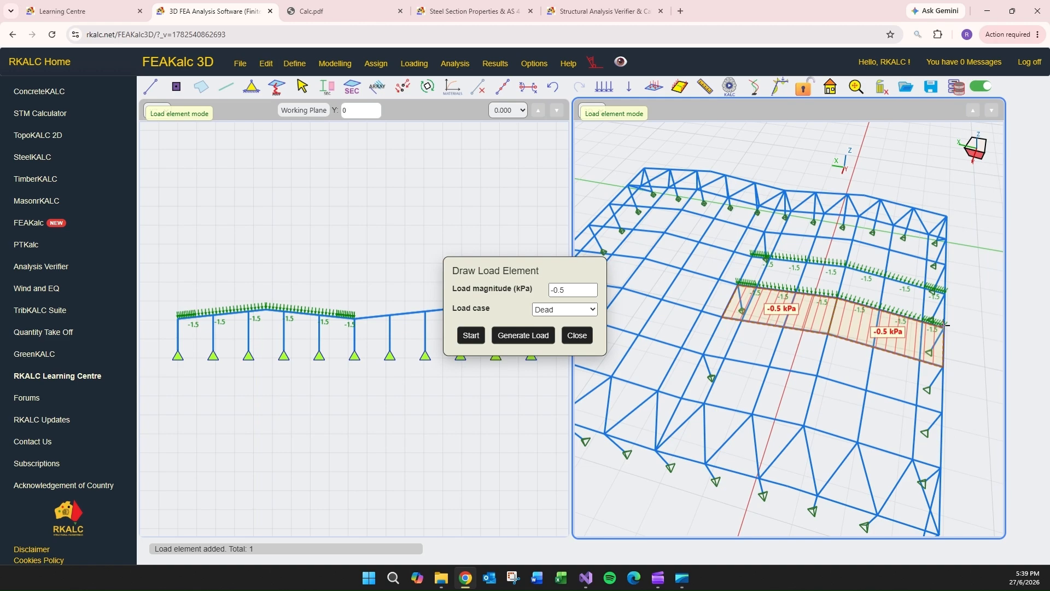
pyautogui.click(519, 337)
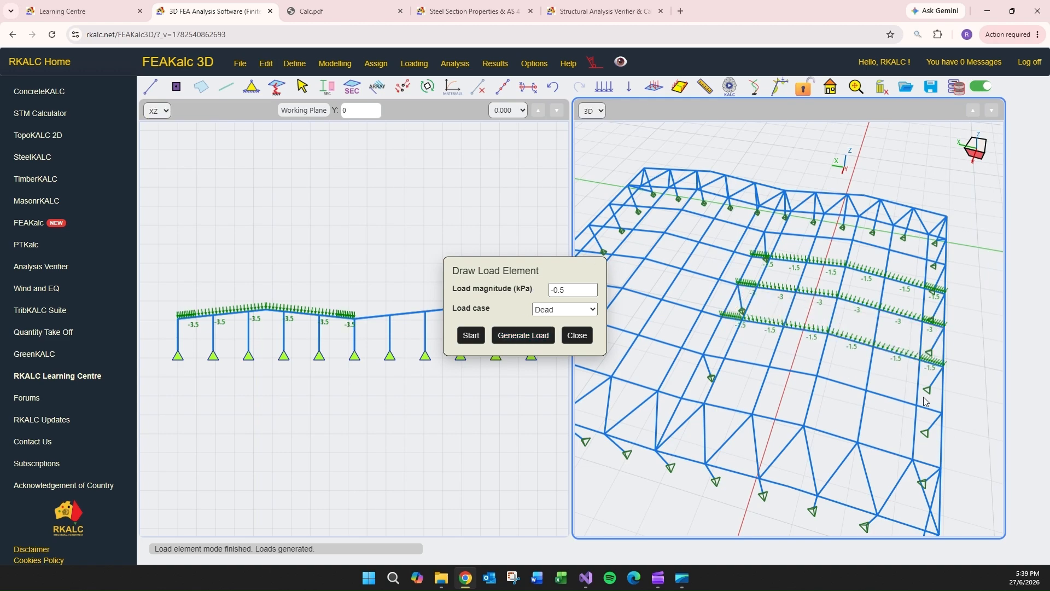
# - Draw -0.5 kPa Dead load elements over both slopes of the following bay, continuing into the bay nearer the front gable
pyautogui.click(473, 337)
pyautogui.click(722, 317)
pyautogui.click(704, 355)
pyautogui.click(817, 376)
pyautogui.click(828, 333)
pyautogui.click(828, 333)
pyautogui.click(818, 376)
pyautogui.click(942, 413)
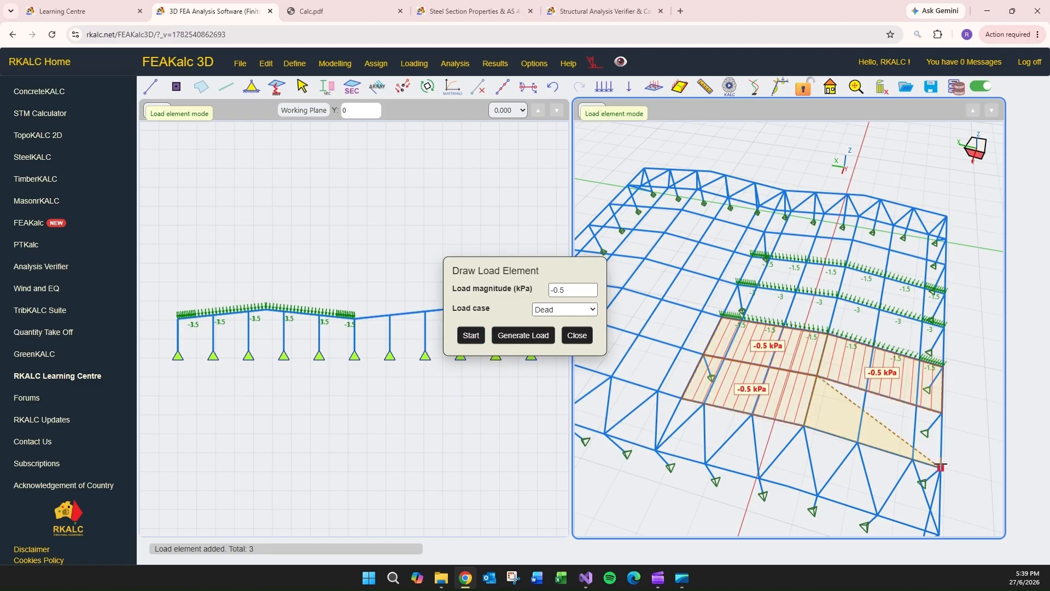
# - Extend the -0.5 kPa Dead load elements over the span's remaining front bays and towards the far gable, then generate the loads
pyautogui.click(941, 467)
pyautogui.doubleClick(942, 413)
pyautogui.doubleClick(941, 467)
pyautogui.doubleClick(804, 426)
pyautogui.doubleClick(946, 265)
pyautogui.doubleClick(859, 213)
pyautogui.click(523, 336)
# - Cover the span's last far-end bay and the adjoining span's inner slope with -0.5 kPa Dead load elements and generate the loads
pyautogui.click(472, 335)
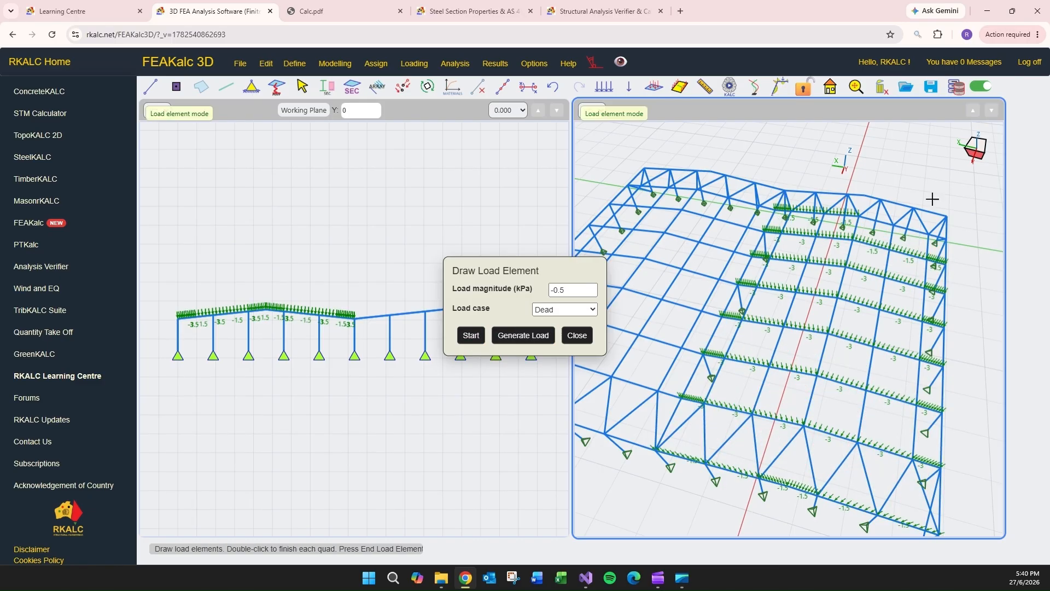
pyautogui.click(947, 217)
pyautogui.click(865, 195)
pyautogui.click(698, 189)
pyautogui.click(776, 210)
pyautogui.click(752, 256)
pyautogui.moveTo(539, 271); pyautogui.dragTo(449, 250)
pyautogui.click(434, 315)
# - Draw -0.5 kPa Dead load elements along the second span's outer slope from the far gable to the front gable
pyautogui.moveTo(621, 257); pyautogui.dragTo(752, 259, button='middle')
pyautogui.click(381, 314)
pyautogui.click(743, 170)
pyautogui.click(816, 173)
pyautogui.click(720, 206)
pyautogui.click(672, 278)
pyautogui.click(627, 344)
# - Fill the remaining front bays of the second span's inner slope with -0.5 kPa Dead load elements and generate the loads
pyautogui.click(732, 363)
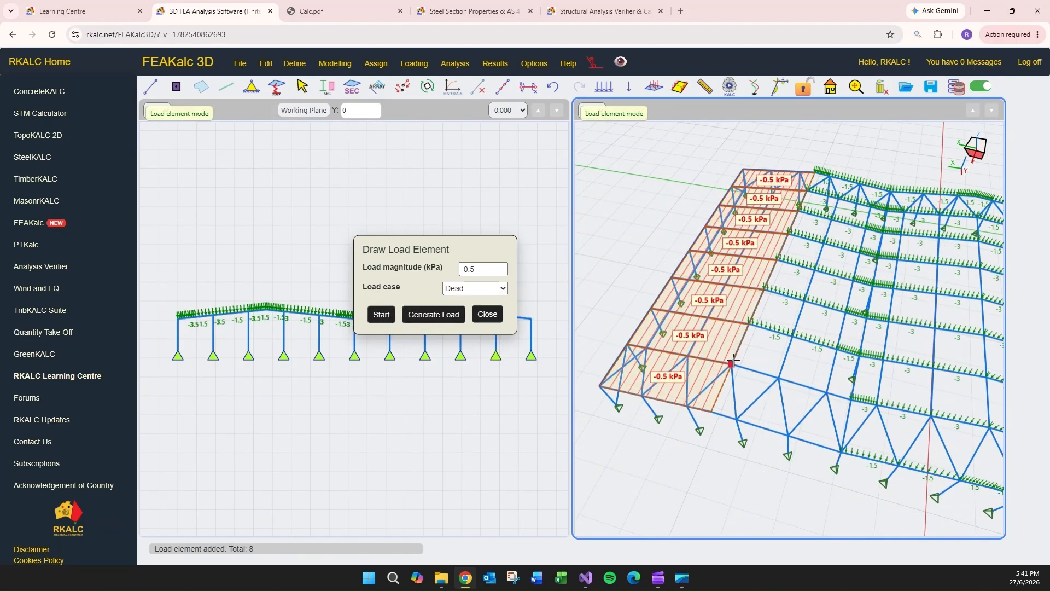
pyautogui.click(749, 322)
pyautogui.click(852, 398)
pyautogui.click(841, 452)
pyautogui.click(416, 320)
# - Set the XZ view's working plane to Y = 6.000 and close the load element tool
pyautogui.moveTo(406, 250); pyautogui.dragTo(277, 220)
pyautogui.click(538, 110)
pyautogui.scroll(-3, 658, 269)
pyautogui.click(358, 285)
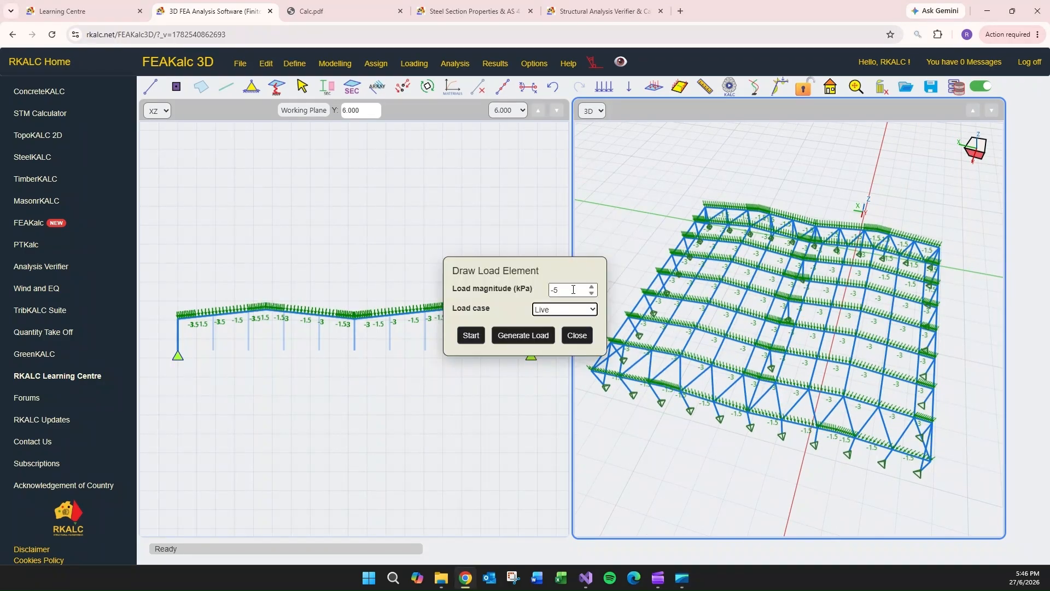
# - Set the load magnitude to -0.25 kPa for the Live case and draw load elements along the second span's inner slope
pyautogui.doubleClick(573, 290)
pyautogui.write('-0.25')
pyautogui.click(471, 335)
pyautogui.moveTo(524, 270); pyautogui.dragTo(463, 258)
pyautogui.click(681, 356)
pyautogui.click(760, 380)
pyautogui.click(695, 329)
pyautogui.click(732, 262)
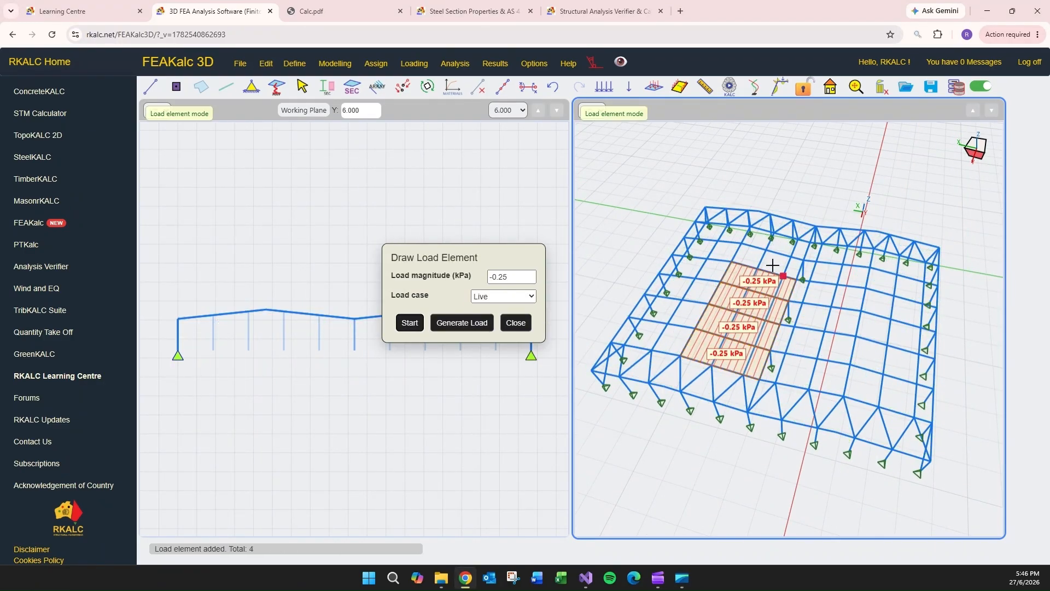
pyautogui.click(805, 260)
pyautogui.click(810, 242)
pyautogui.click(759, 212)
# - Draw -0.25 kPa Live load elements along the first span's slope between the central valley and its ridge, gable to gable
pyautogui.click(748, 412)
pyautogui.click(837, 433)
pyautogui.click(844, 396)
pyautogui.click(850, 364)
pyautogui.click(760, 379)
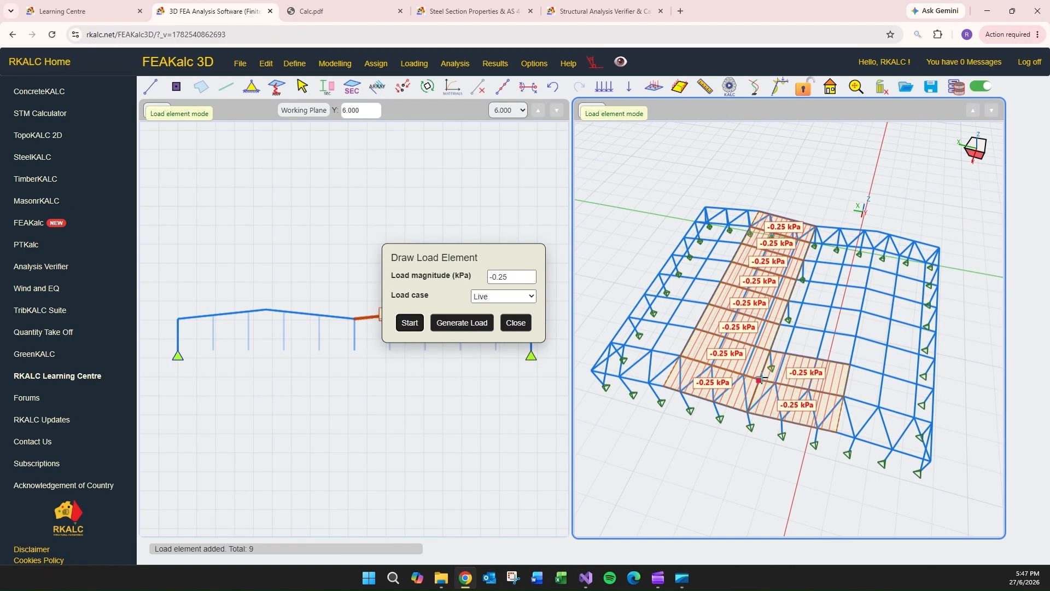
pyautogui.click(857, 337)
pyautogui.click(861, 311)
pyautogui.click(867, 288)
pyautogui.click(871, 268)
pyautogui.click(874, 248)
pyautogui.click(877, 232)
# - Draw -0.25 kPa Live load elements along the first span's outer slope from the front gable to the far gable
pyautogui.click(931, 423)
pyautogui.click(934, 389)
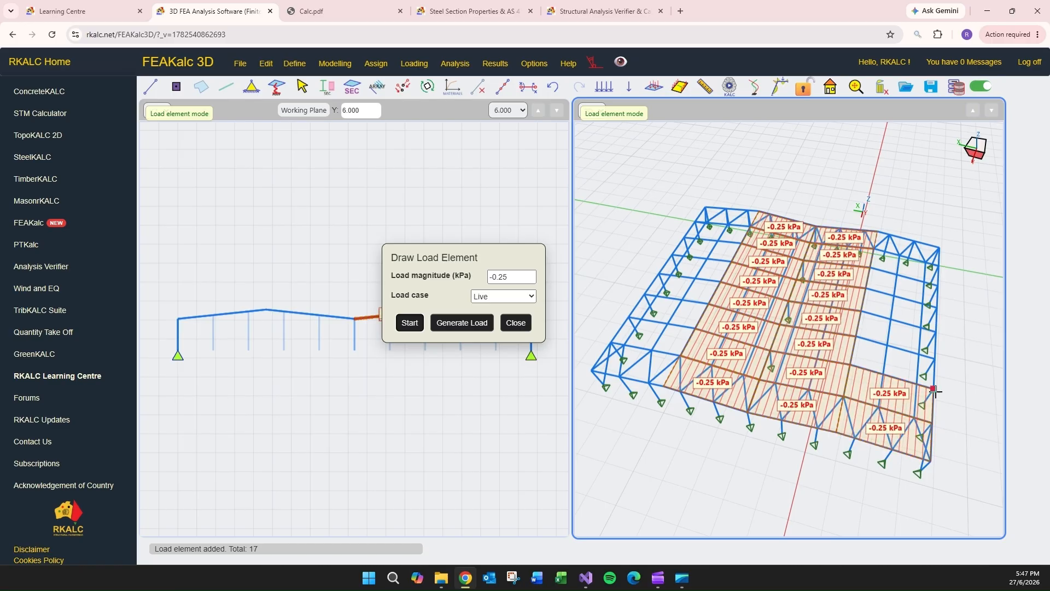
pyautogui.click(935, 359)
pyautogui.click(936, 330)
pyautogui.click(938, 307)
pyautogui.click(939, 285)
pyautogui.click(939, 266)
pyautogui.click(939, 248)
# - Draw -0.25 kPa Live load elements along the second span's outer slope, generate all the live loads and close the tool
pyautogui.click(681, 356)
pyautogui.click(695, 329)
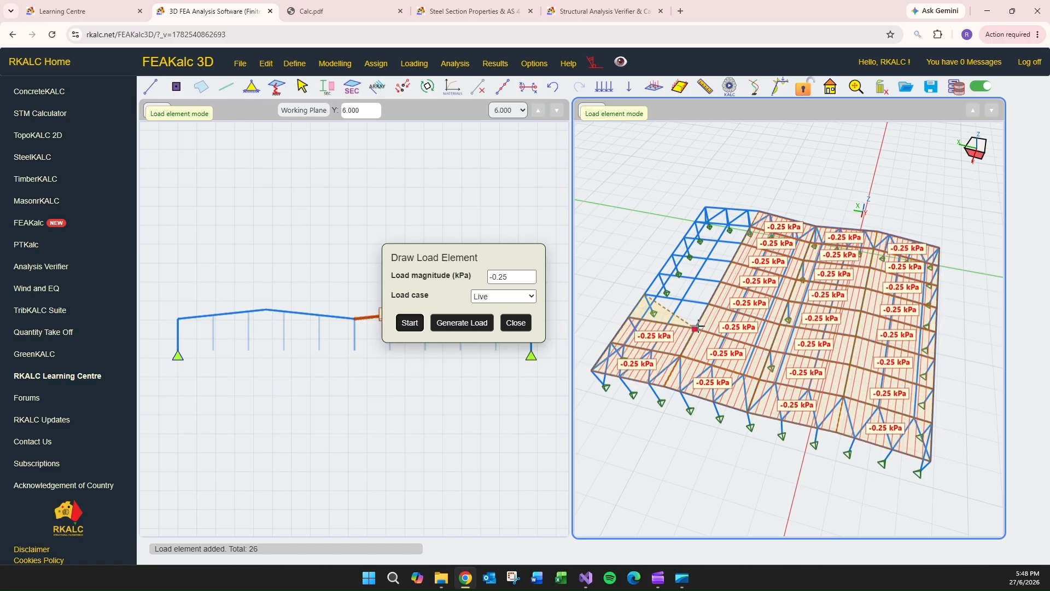
pyautogui.click(708, 304)
pyautogui.click(721, 282)
pyautogui.click(731, 262)
pyautogui.click(741, 243)
pyautogui.click(750, 226)
pyautogui.click(759, 211)
pyautogui.click(462, 323)
pyautogui.click(516, 323)
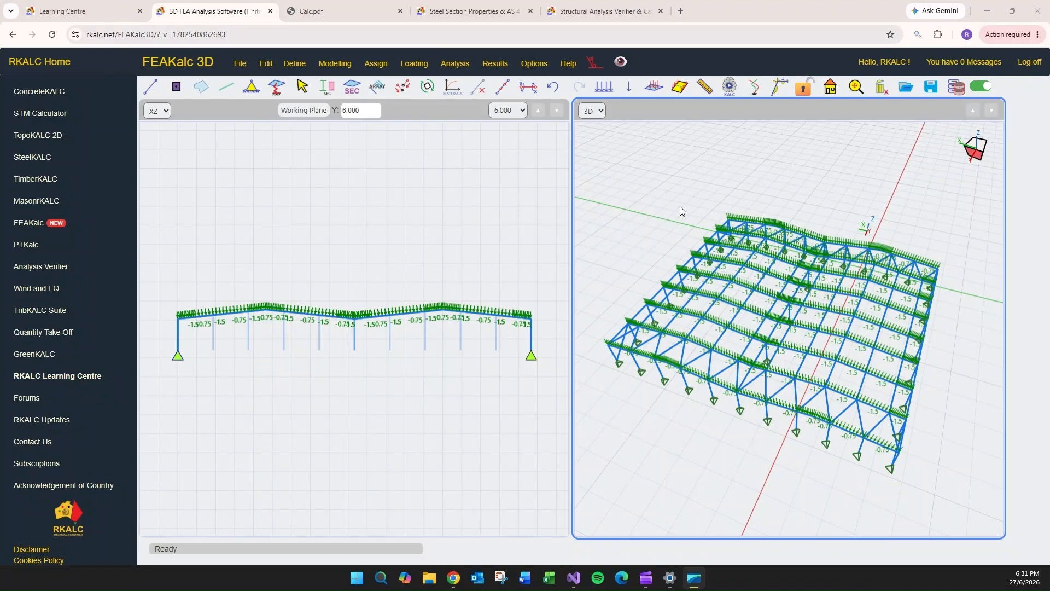
# - Switch to Calc.pdf and examine the wind load building geometry on sheet 4 and the pressure coefficient tables on sheet 5
pyautogui.click(341, 11)
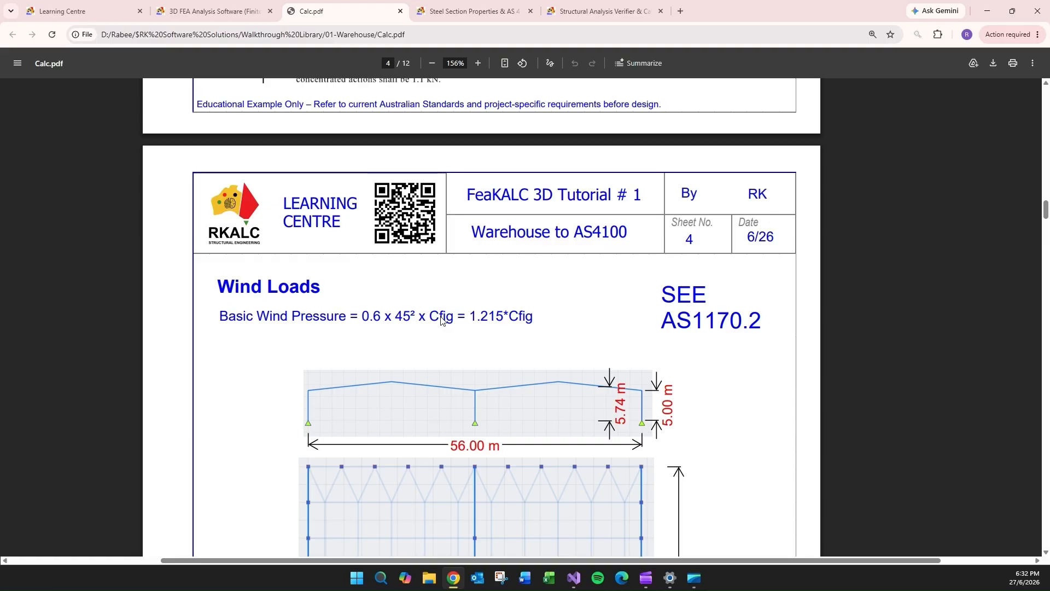
pyautogui.scroll(-5, 713, 324)
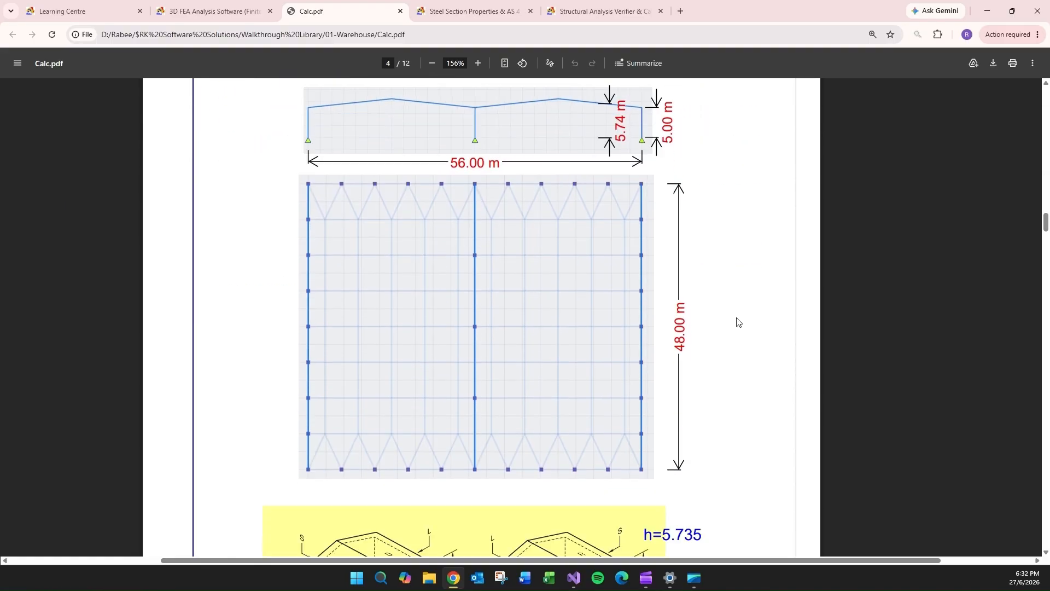
pyautogui.scroll(-5, 781, 307)
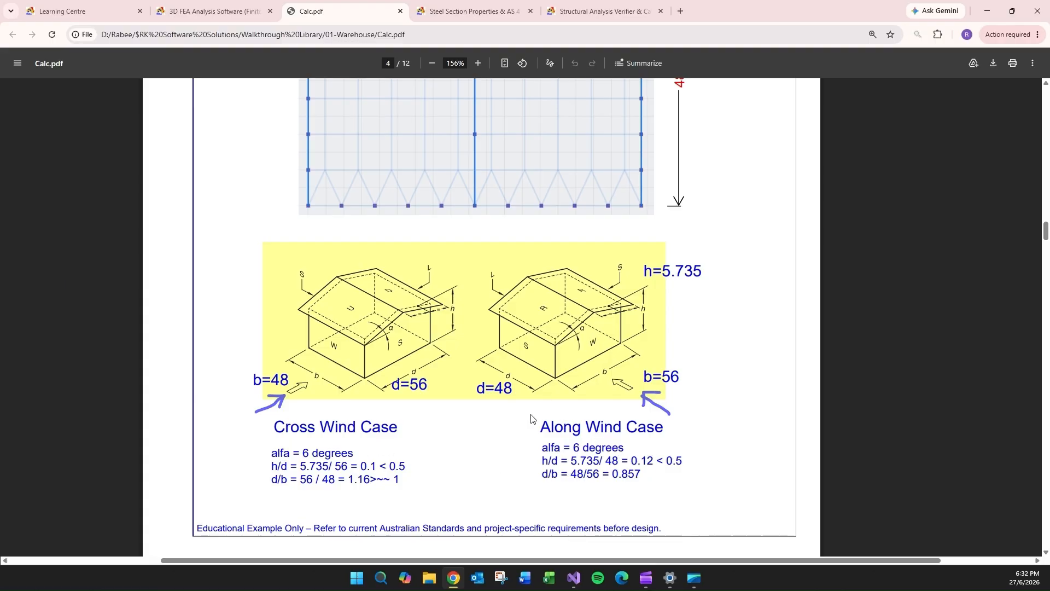
pyautogui.scroll(-5, 526, 413)
pyautogui.scroll(-4, 497, 409)
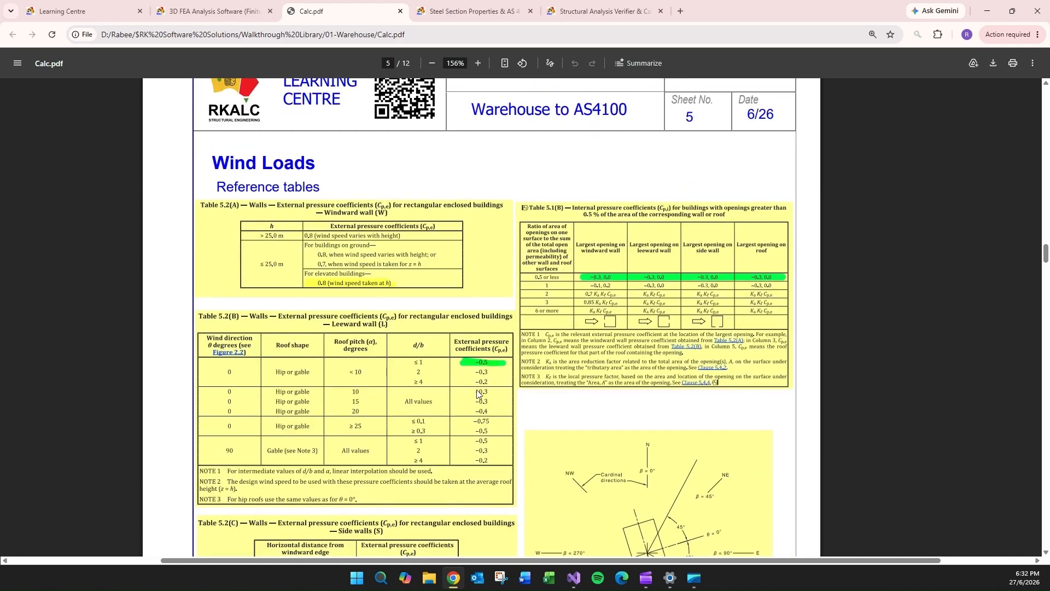
pyautogui.scroll(-3, 478, 393)
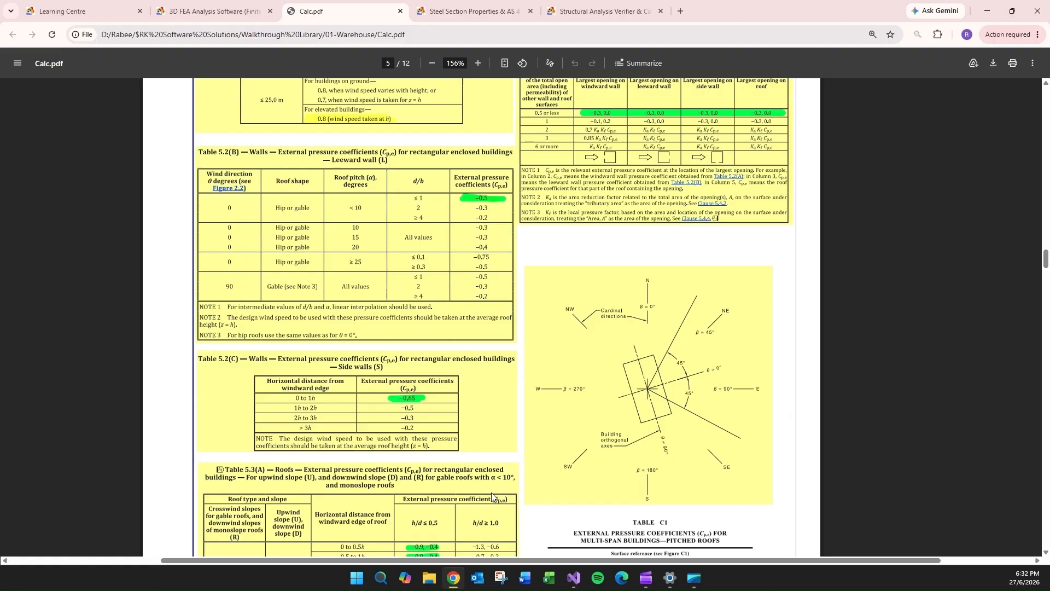
pyautogui.scroll(-4, 581, 376)
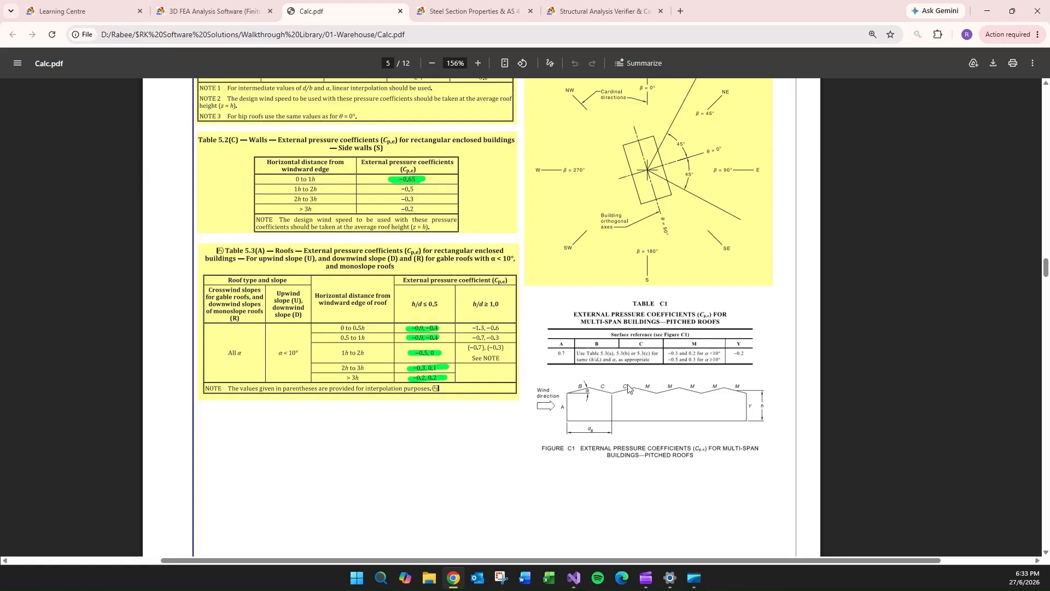
# - Examine the Wind Loads - CASE 1 sheet for rafter, column and side wall pressures and line loads
pyautogui.scroll(-4, 505, 393)
pyautogui.scroll(-2, 547, 340)
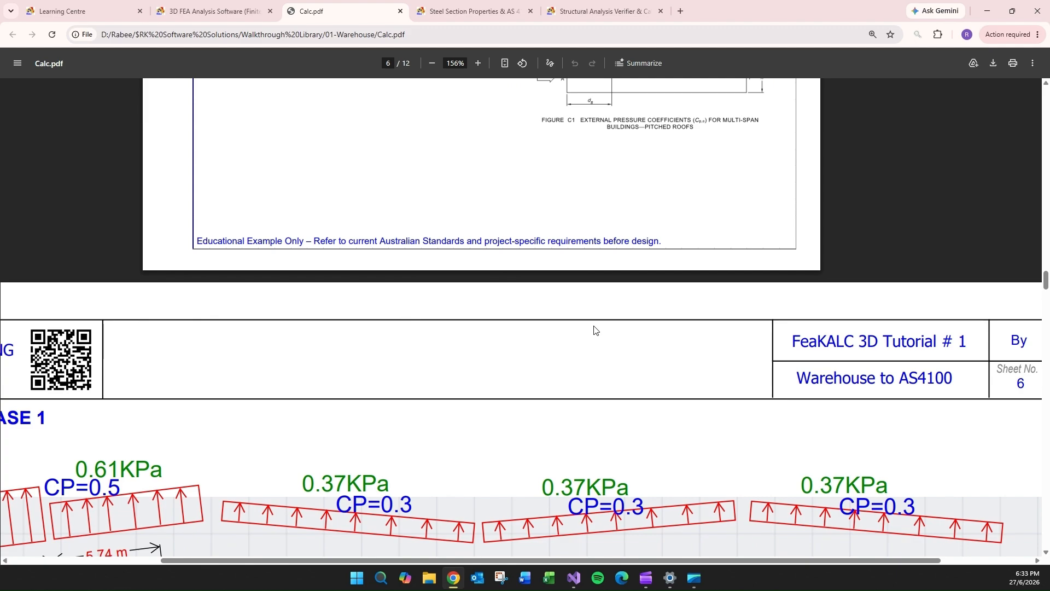
pyautogui.keyDown('ctrl'); pyautogui.scroll(-4, 591, 331); pyautogui.keyUp('ctrl')
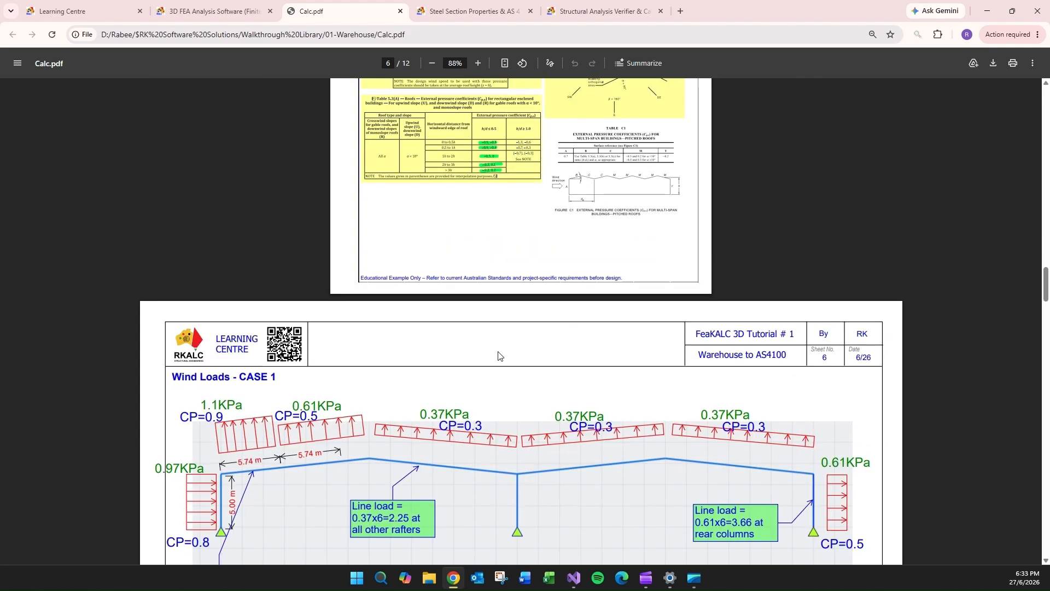
pyautogui.scroll(-2, 504, 353)
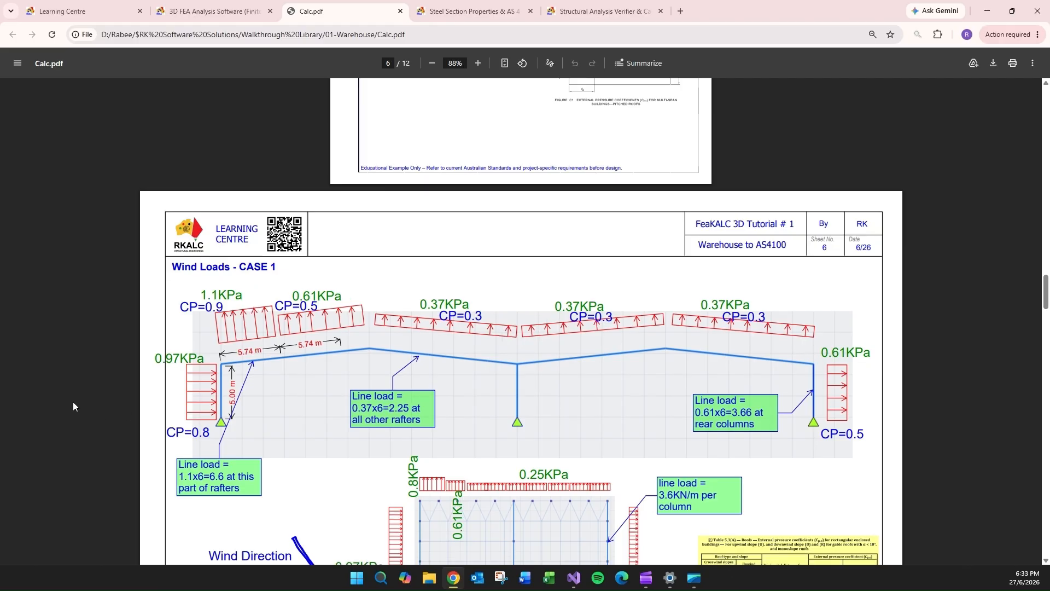
pyautogui.scroll(-4, 354, 383)
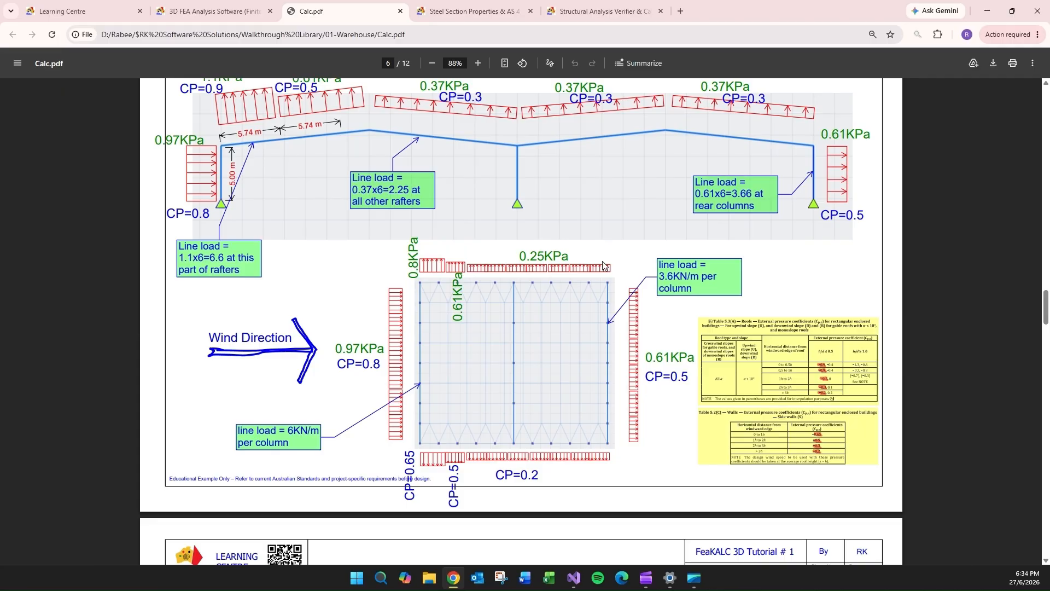
pyautogui.keyDown('ctrl'); pyautogui.scroll(3, 899, 385); pyautogui.keyUp('ctrl')
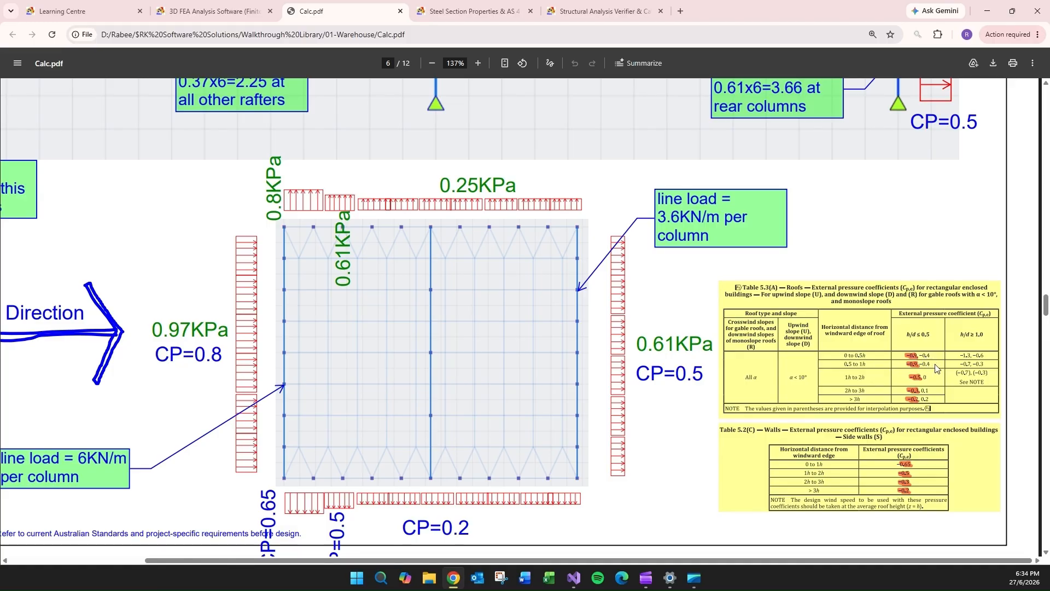
pyautogui.keyDown('ctrl'); pyautogui.scroll(-3, 696, 380); pyautogui.keyUp('ctrl')
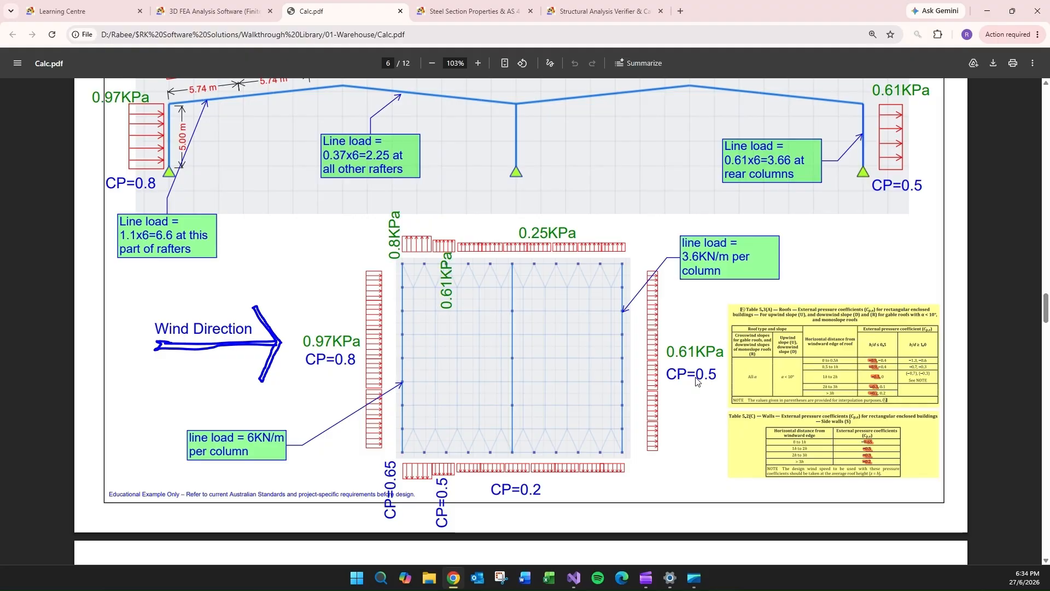
pyautogui.keyDown('ctrl'); pyautogui.scroll(-4, 677, 372); pyautogui.keyUp('ctrl')
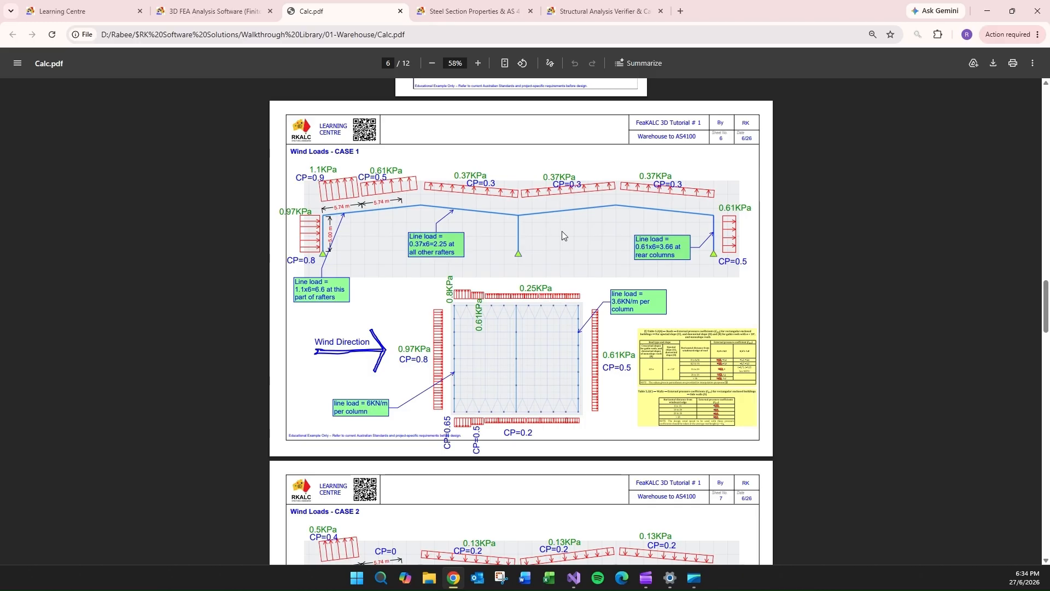
# - Review the Wind Loads - CASE 2 sheet and compare its roof pressures and line loads with CASE 1
pyautogui.scroll(-4, 562, 274)
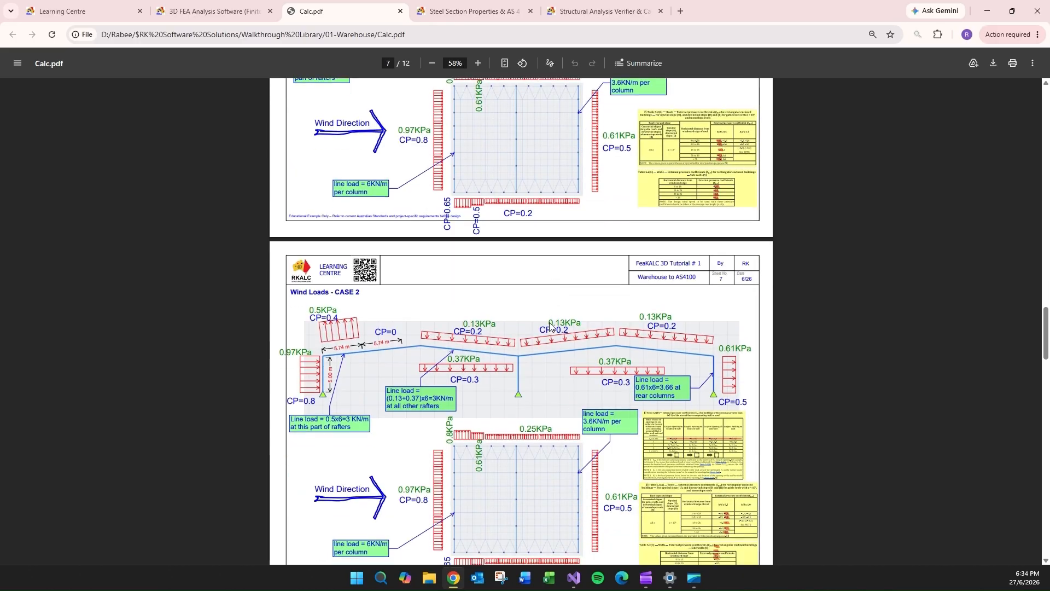
pyautogui.scroll(-1, 555, 320)
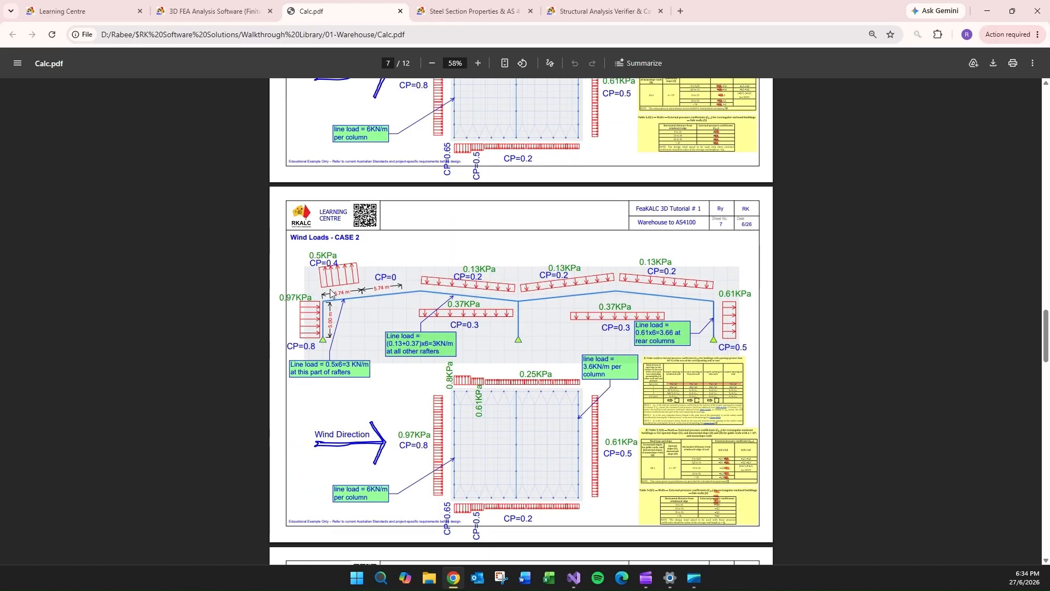
pyautogui.scroll(1, 348, 269)
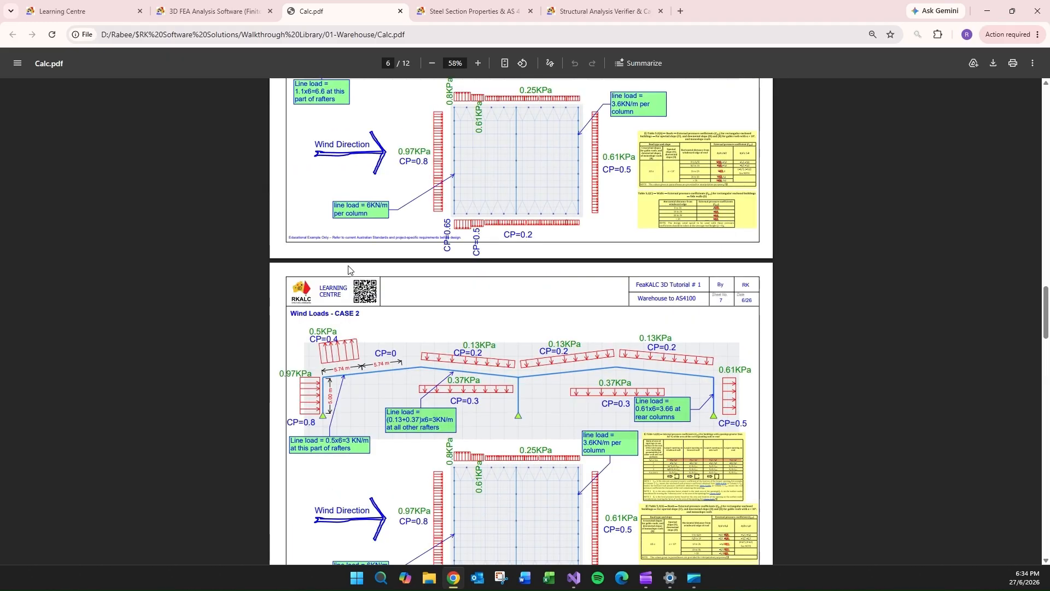
pyautogui.scroll(3, 348, 269)
pyautogui.scroll(-3, 472, 310)
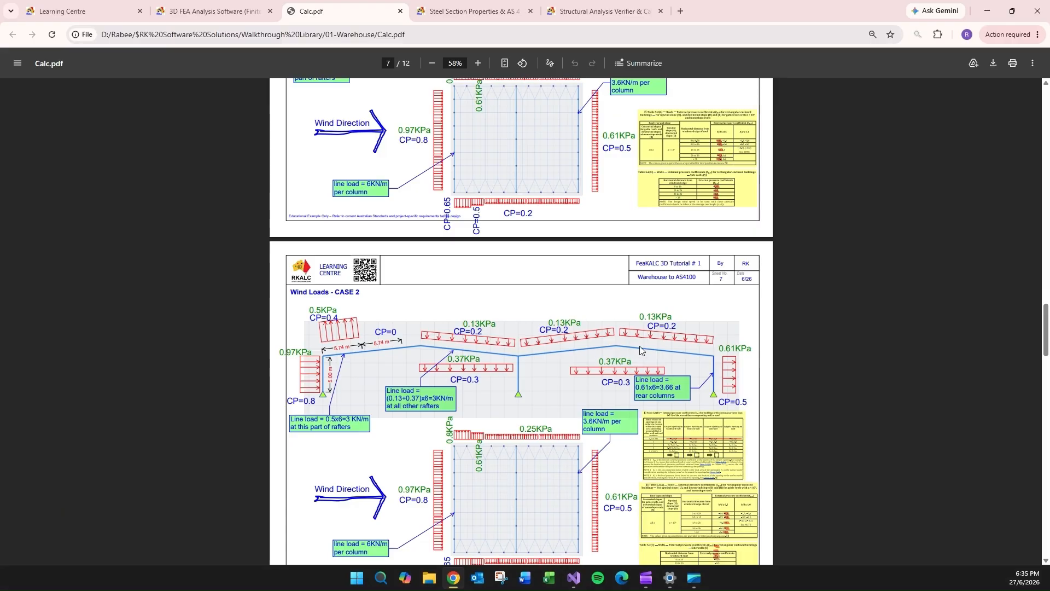
pyautogui.scroll(2, 517, 273)
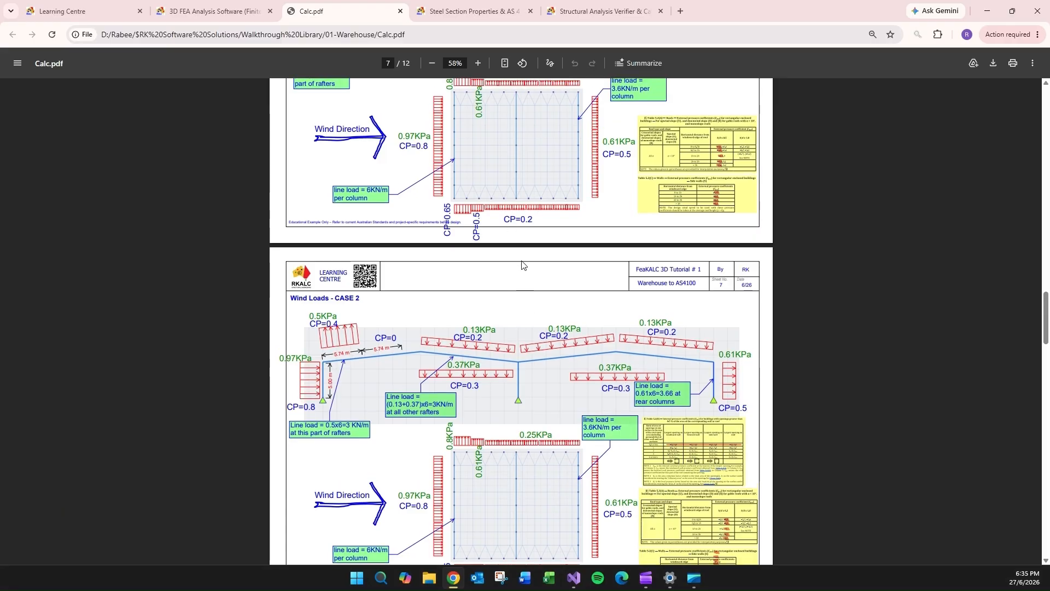
# - Examine the Wind Loads - CASE 3 and CASE 4 sheets for wall pressures, column line loads and uplift on the portal frames
pyautogui.scroll(-5, 533, 344)
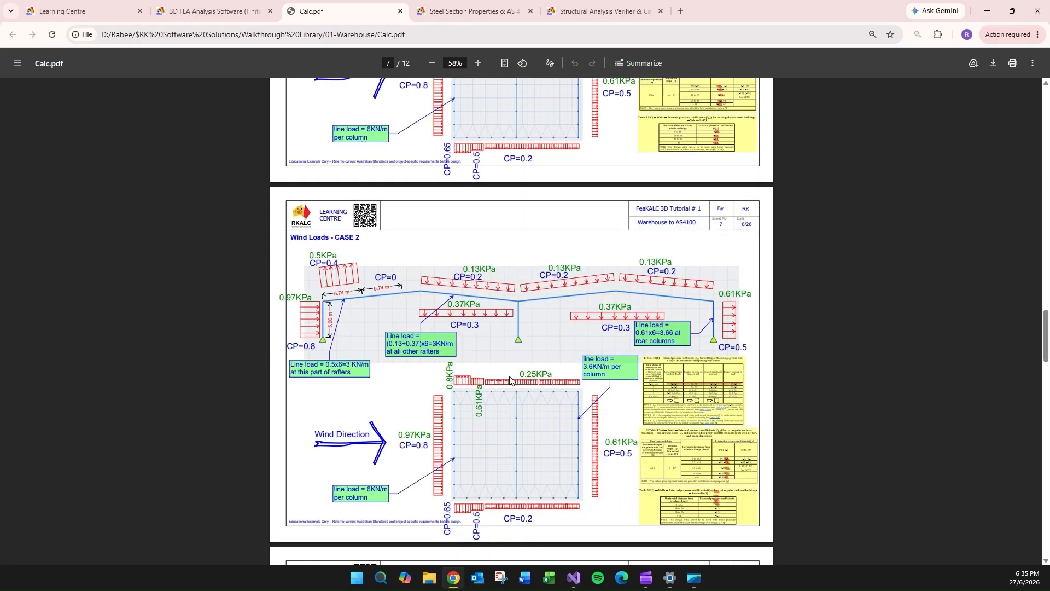
pyautogui.scroll(-4, 514, 368)
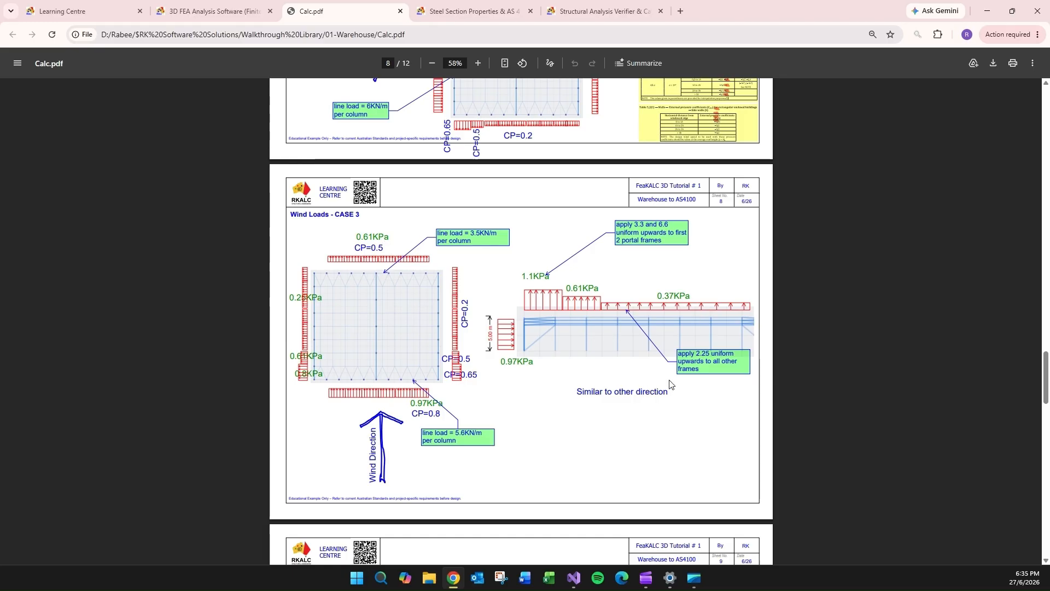
pyautogui.scroll(-4, 672, 386)
pyautogui.scroll(-4, 635, 356)
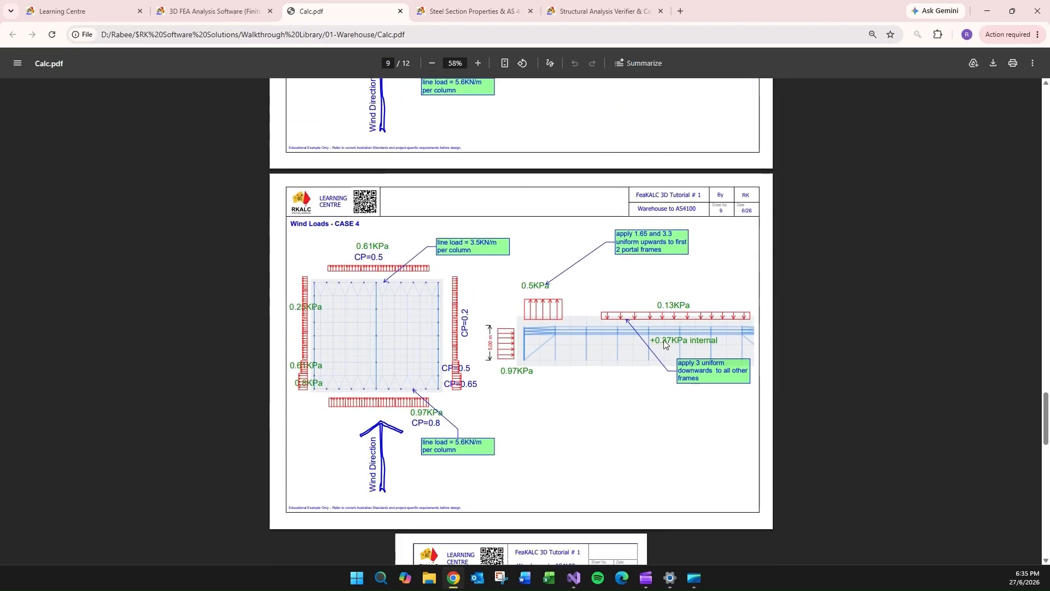
pyautogui.scroll(-2, 660, 343)
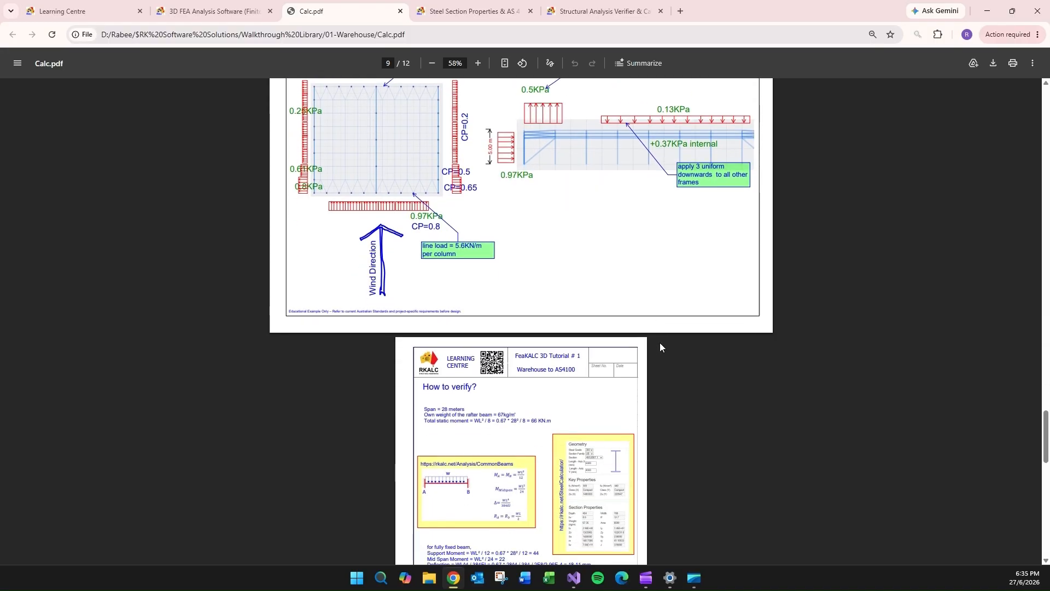
pyautogui.scroll(3, 608, 257)
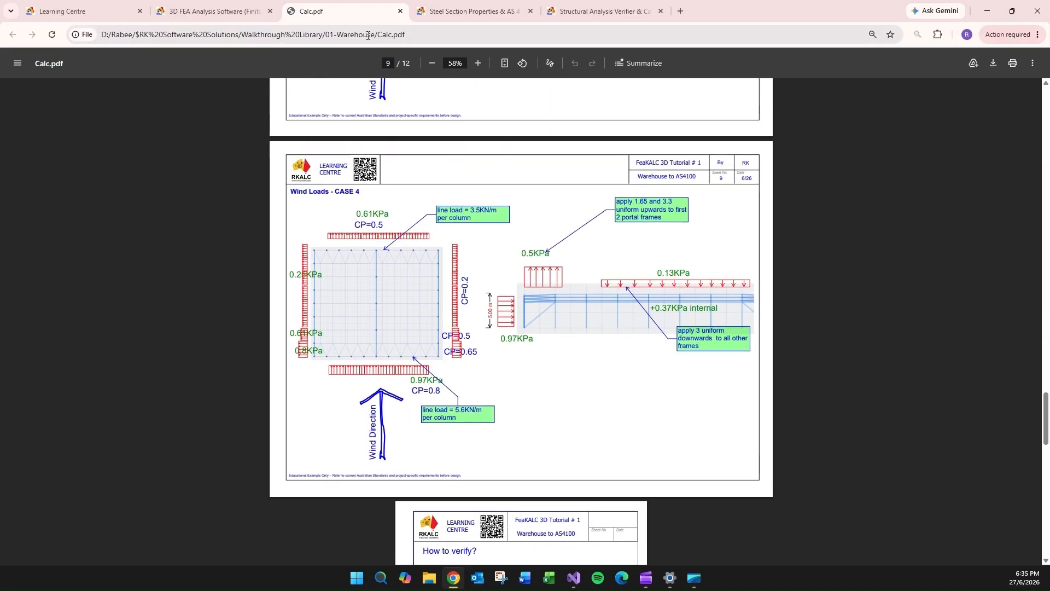
# - Switch to FEAKalc 3D and reload the sample warehouse model without the previously applied roof loads
pyautogui.click(194, 11)
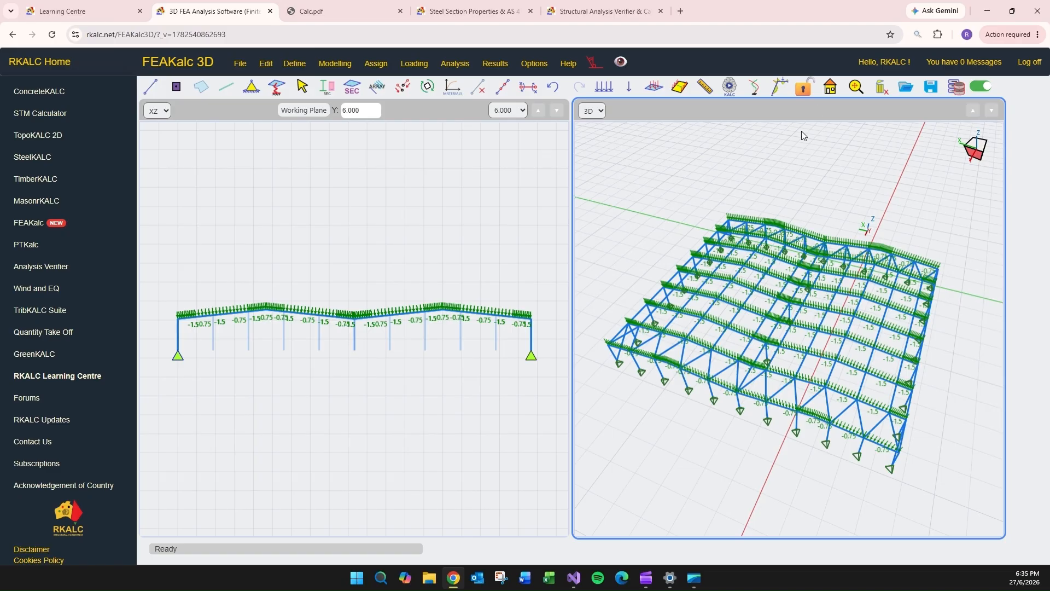
pyautogui.click(830, 88)
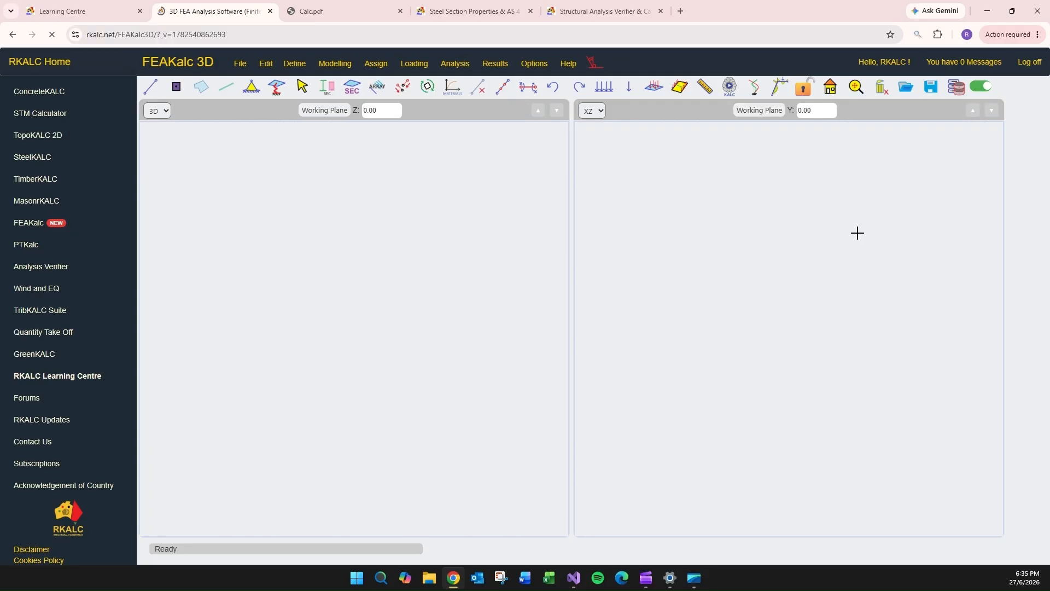
pyautogui.moveTo(682, 457); pyautogui.dragTo(723, 444)
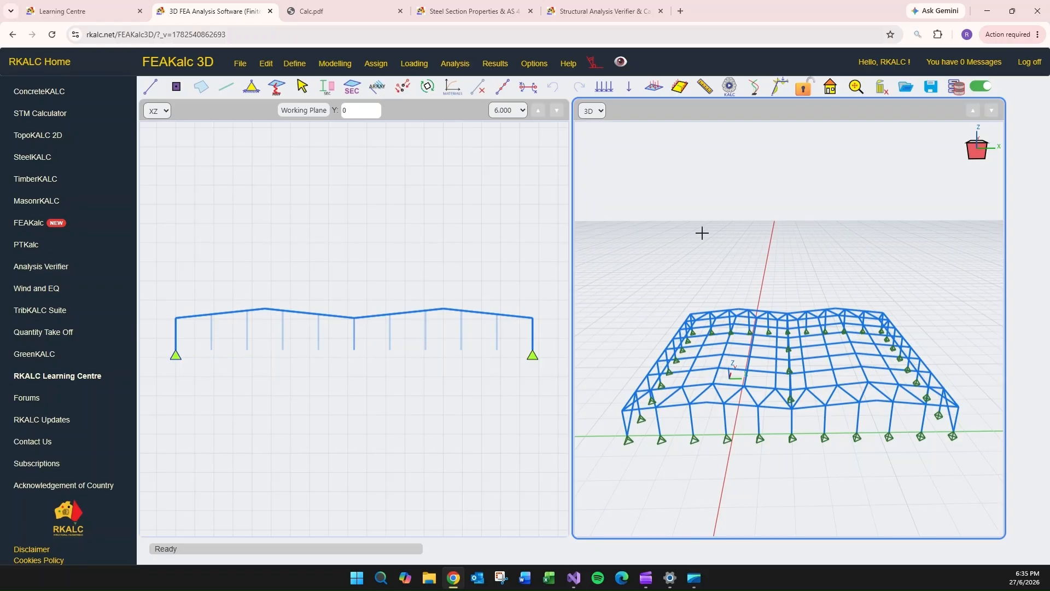
# - Define two additional load cases named WindX and WindY and close the load case dialog
pyautogui.click(414, 63)
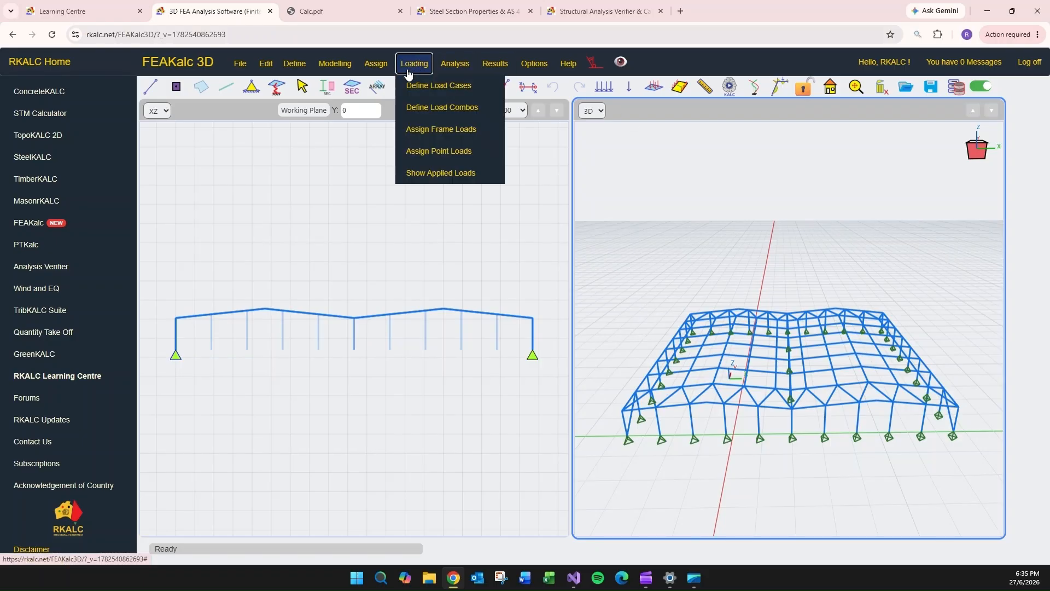
pyautogui.click(430, 86)
pyautogui.click(907, 274)
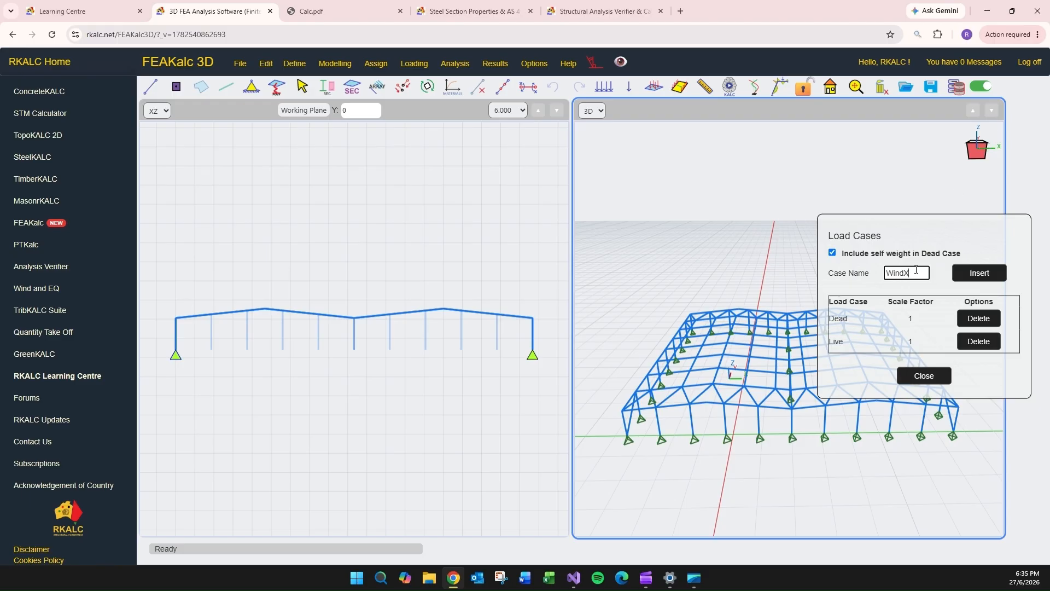
pyautogui.click(980, 272)
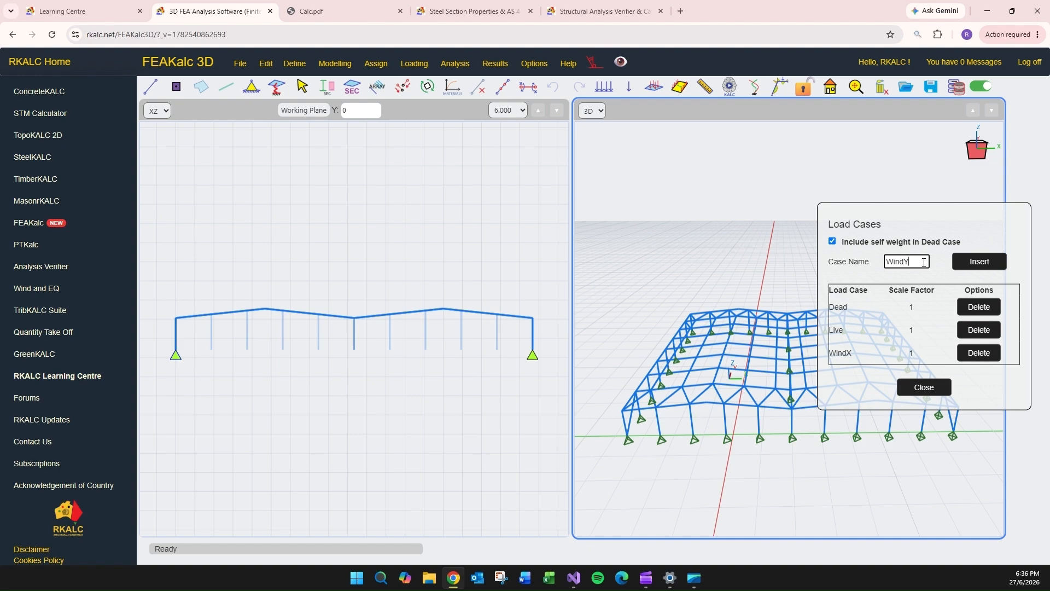
pyautogui.click(979, 261)
pyautogui.click(928, 401)
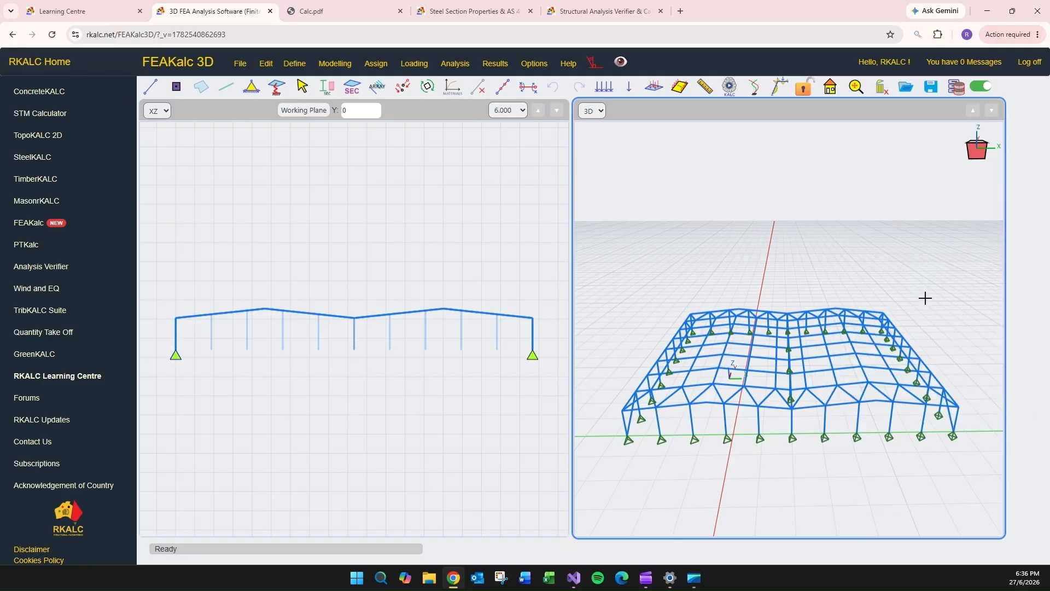
# - Set up a load element for the WindY case with a magnitude of -0.97 kPa, checking the pressure in Calc.pdf
pyautogui.moveTo(924, 298); pyautogui.dragTo(897, 293)
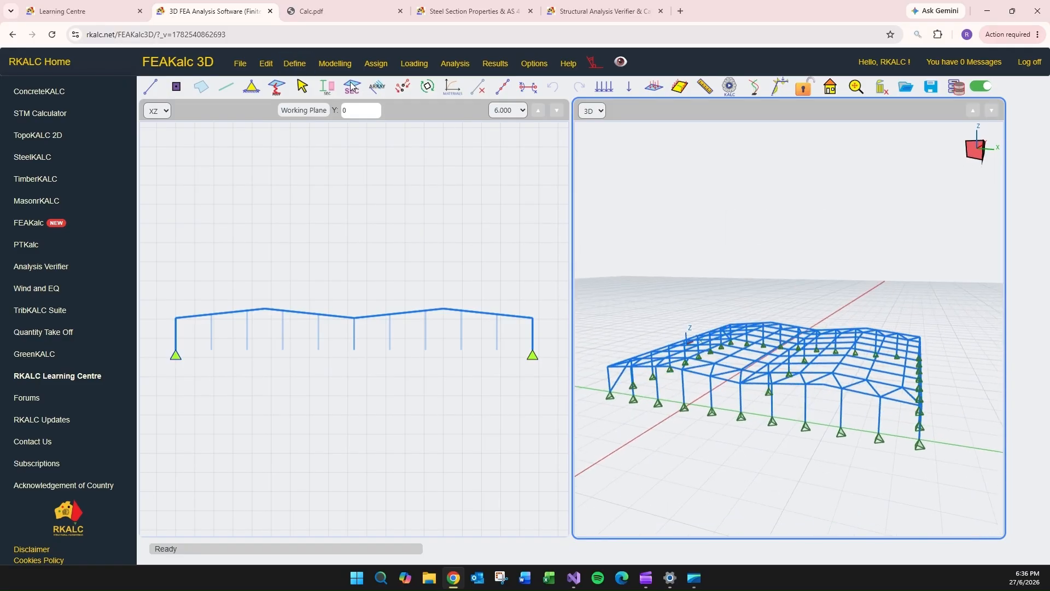
pyautogui.click(679, 88)
pyautogui.click(584, 311)
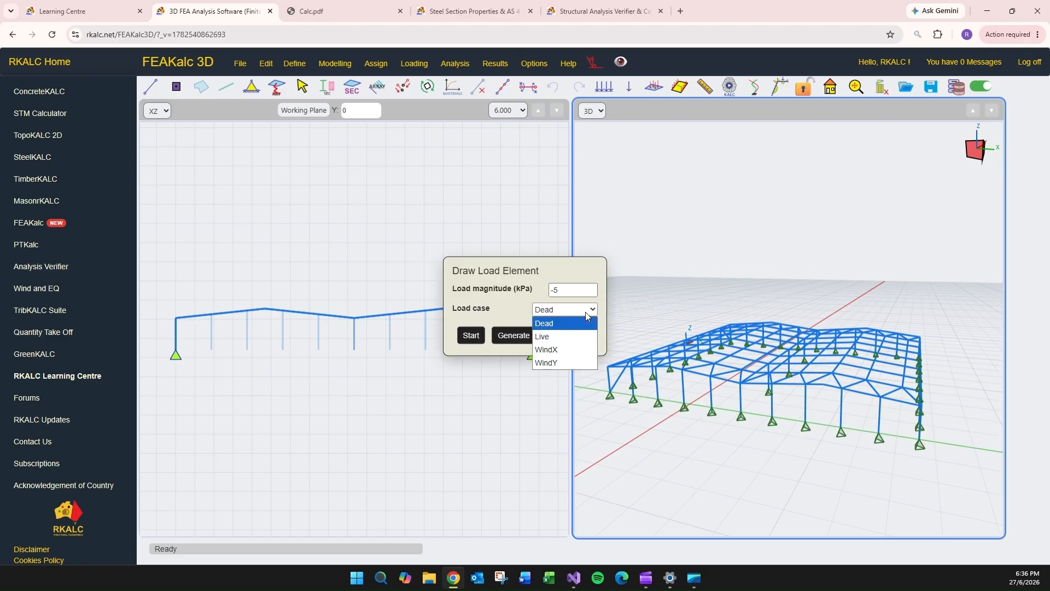
pyautogui.click(568, 363)
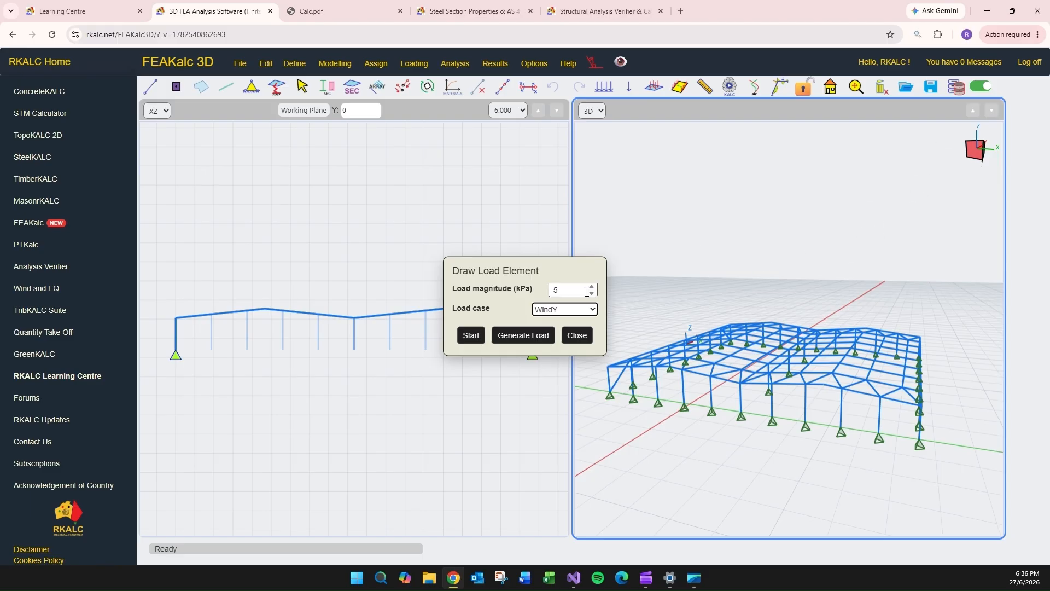
pyautogui.moveTo(563, 290); pyautogui.dragTo(545, 288)
pyautogui.click(353, 11)
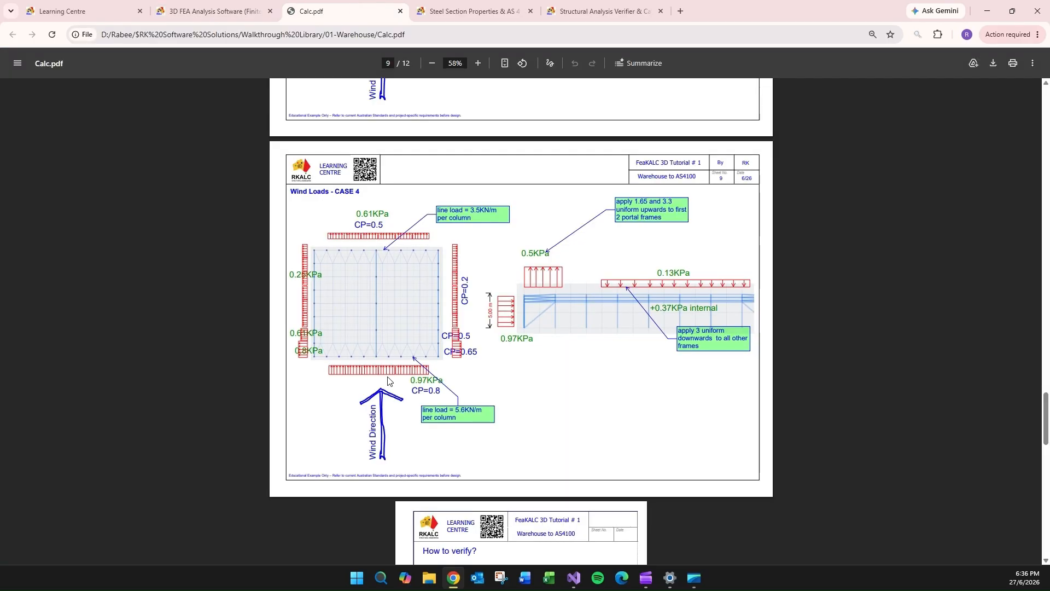
pyautogui.scroll(11, 418, 266)
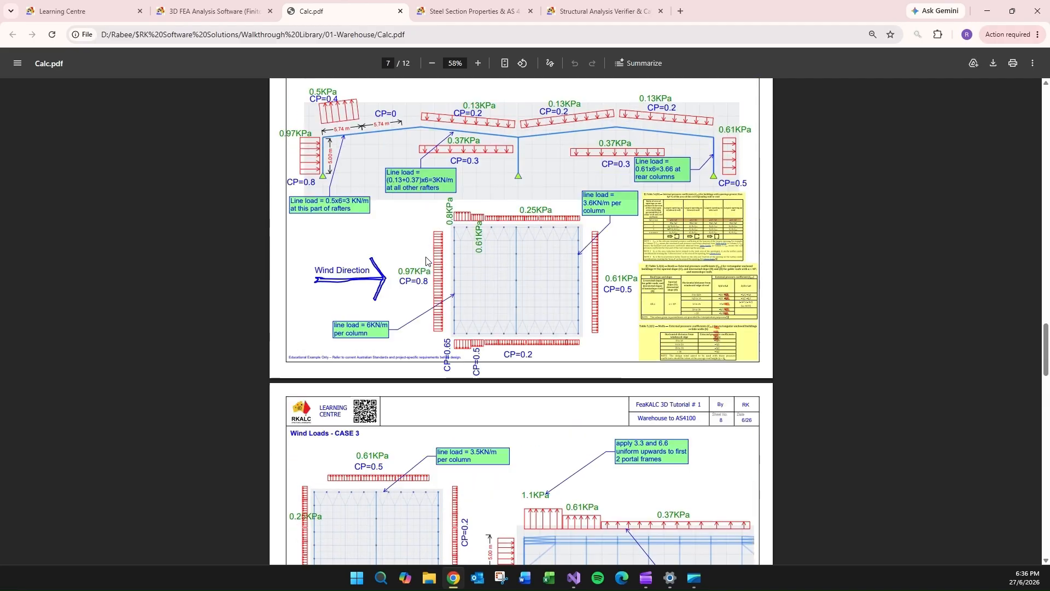
pyautogui.scroll(1, 426, 261)
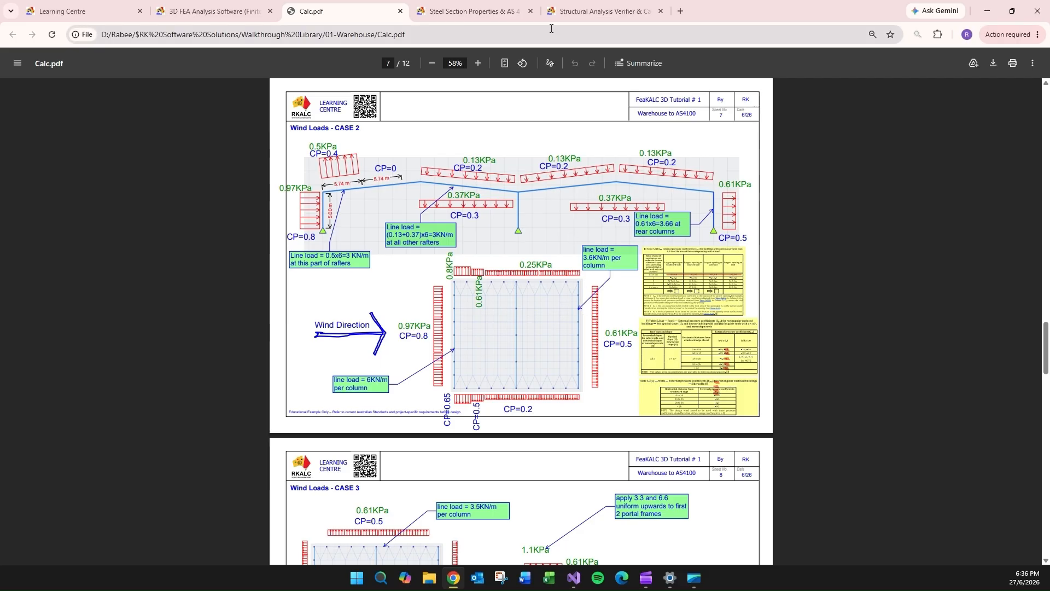
pyautogui.click(594, 3)
pyautogui.click(87, 10)
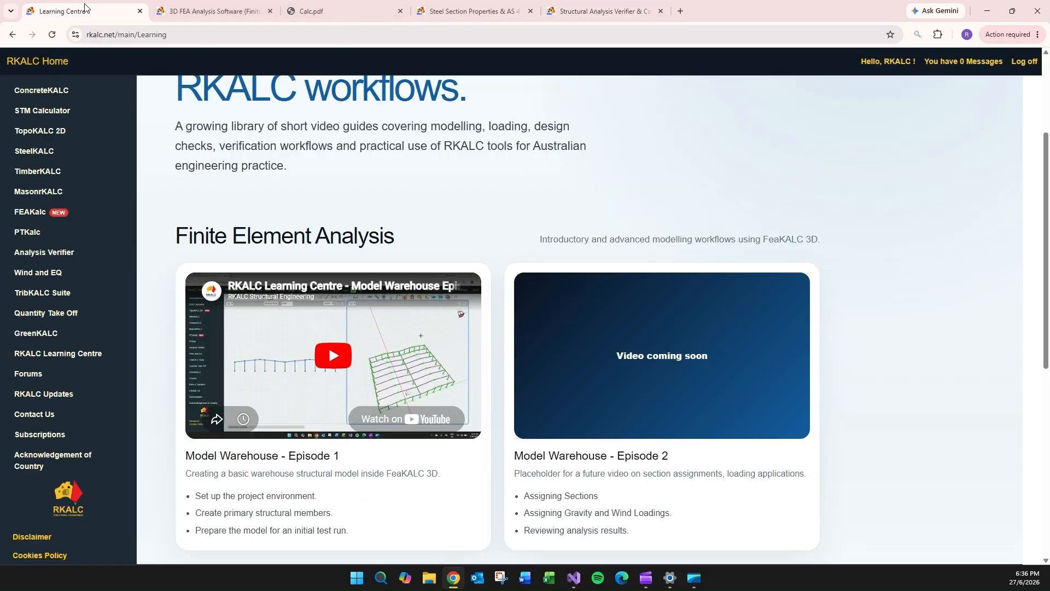
pyautogui.click(166, 10)
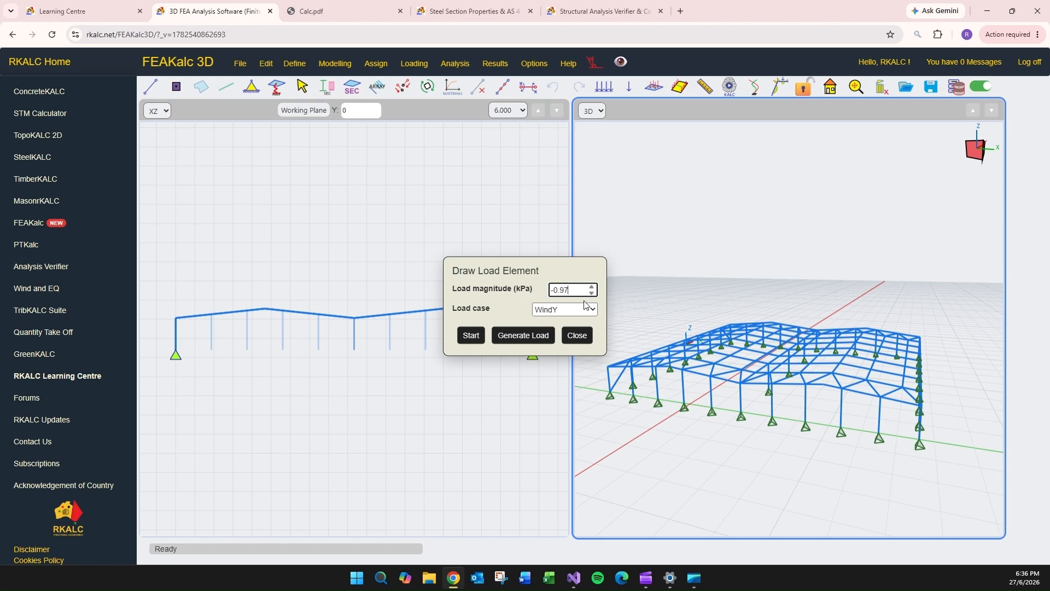
# - Draw a -0.97 kPa WindY load element over the first bay of the front end wall and generate its load
pyautogui.click(469, 337)
pyautogui.click(469, 337)
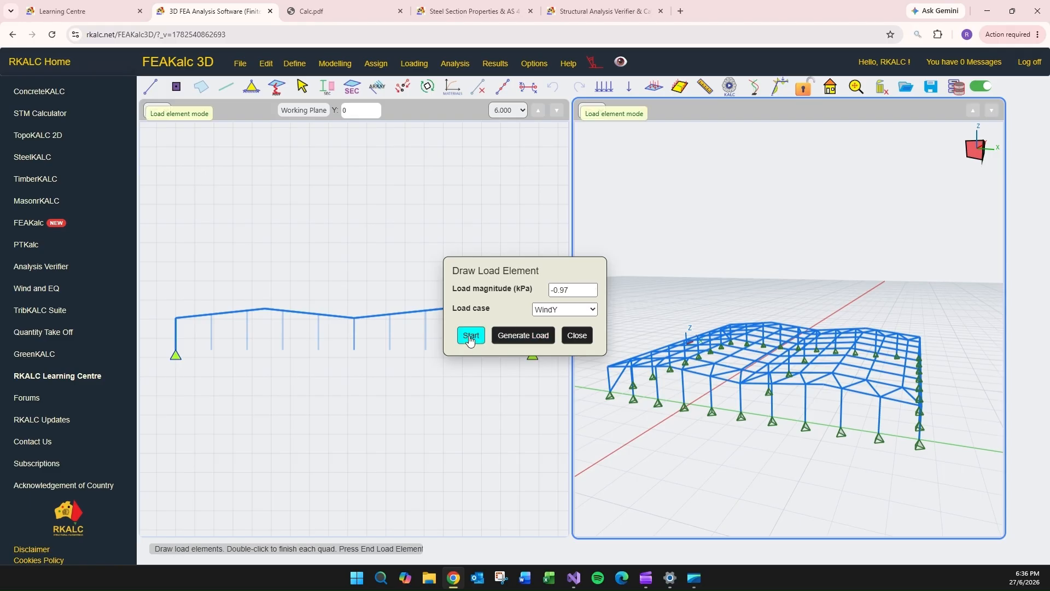
pyautogui.click(610, 394)
pyautogui.click(633, 397)
pyautogui.click(629, 367)
pyautogui.doubleClick(607, 366)
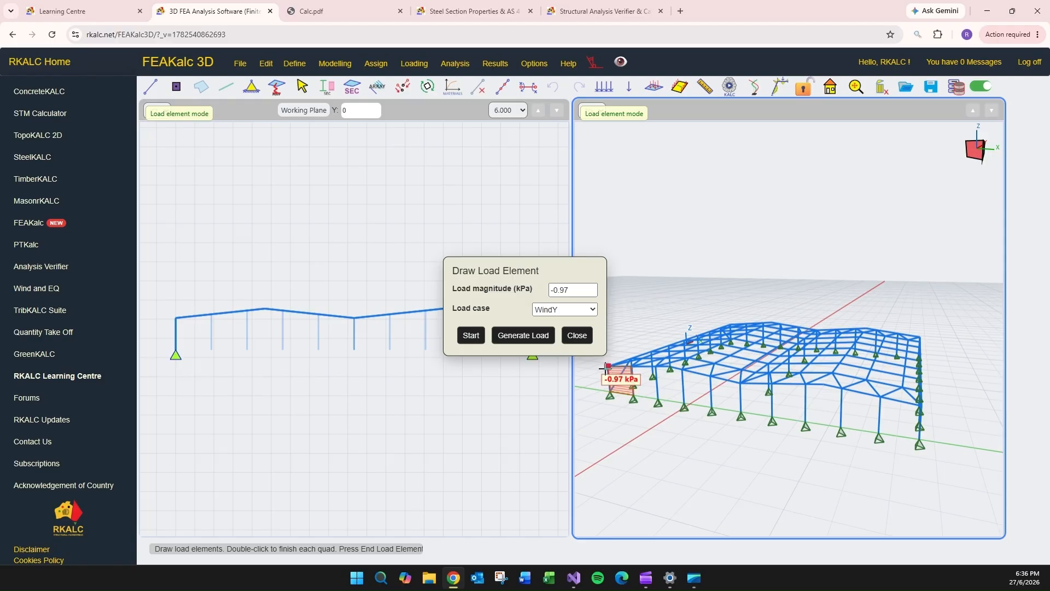
pyautogui.click(518, 341)
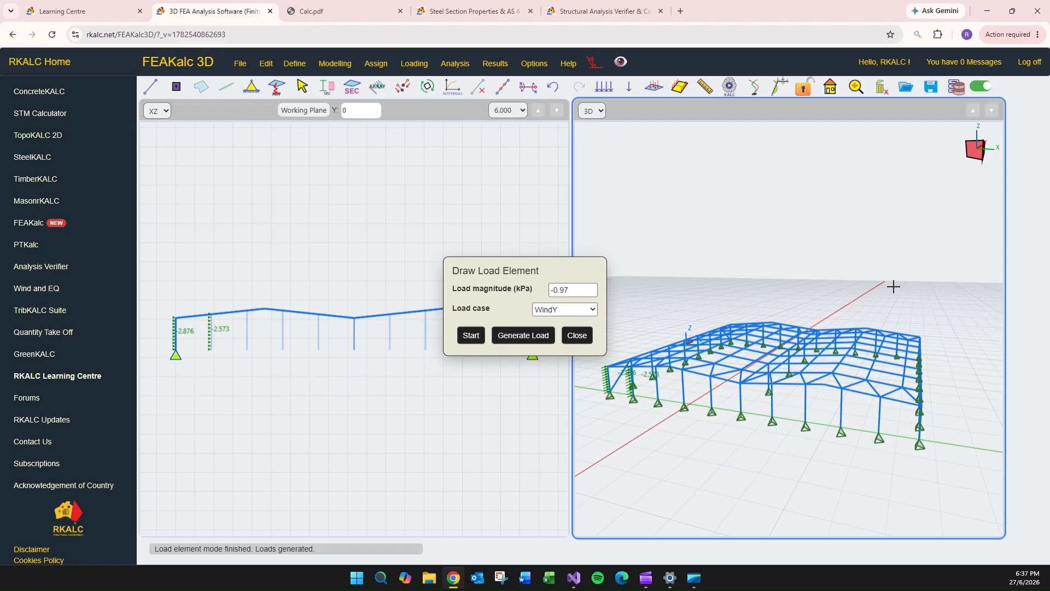
# - Draw -0.97 kPa WindY load elements over the next bays of the front end wall and generate their loads
pyautogui.moveTo(578, 291); pyautogui.dragTo(549, 291)
pyautogui.click(471, 334)
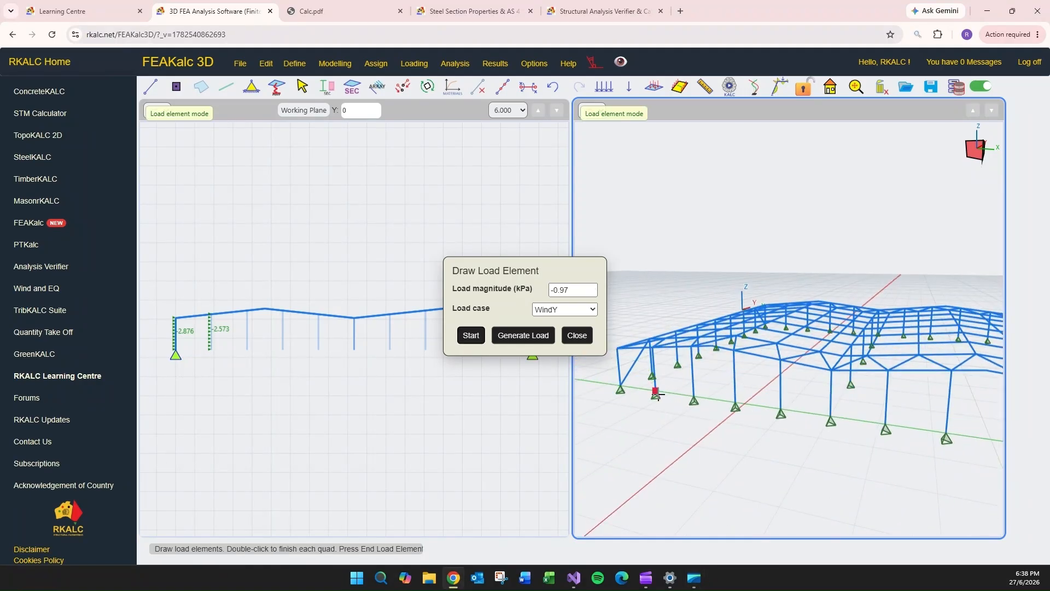
pyautogui.click(652, 346)
pyautogui.click(692, 346)
pyautogui.click(694, 397)
pyautogui.doubleClick(656, 391)
pyautogui.click(691, 346)
pyautogui.click(734, 350)
pyautogui.click(735, 404)
pyautogui.doubleClick(694, 398)
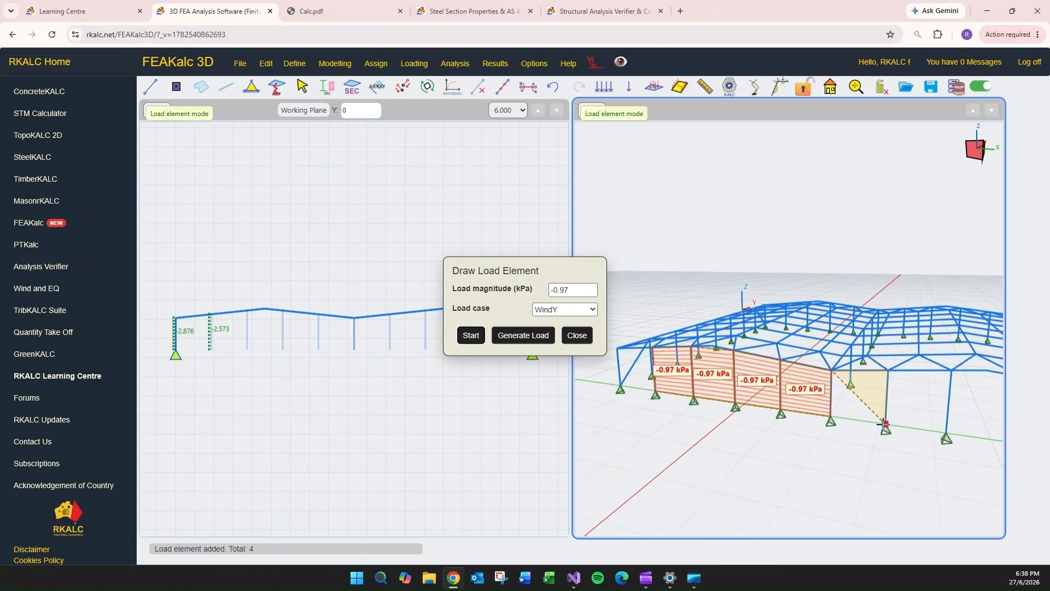
pyautogui.click(523, 335)
# - Draw -0.97 kPa WindY load elements over the remaining bays of the front end wall and generate their loads
pyautogui.moveTo(875, 449); pyautogui.dragTo(711, 438, button='middle')
pyautogui.click(472, 335)
pyautogui.click(699, 349)
pyautogui.click(754, 350)
pyautogui.click(755, 416)
pyautogui.click(751, 349)
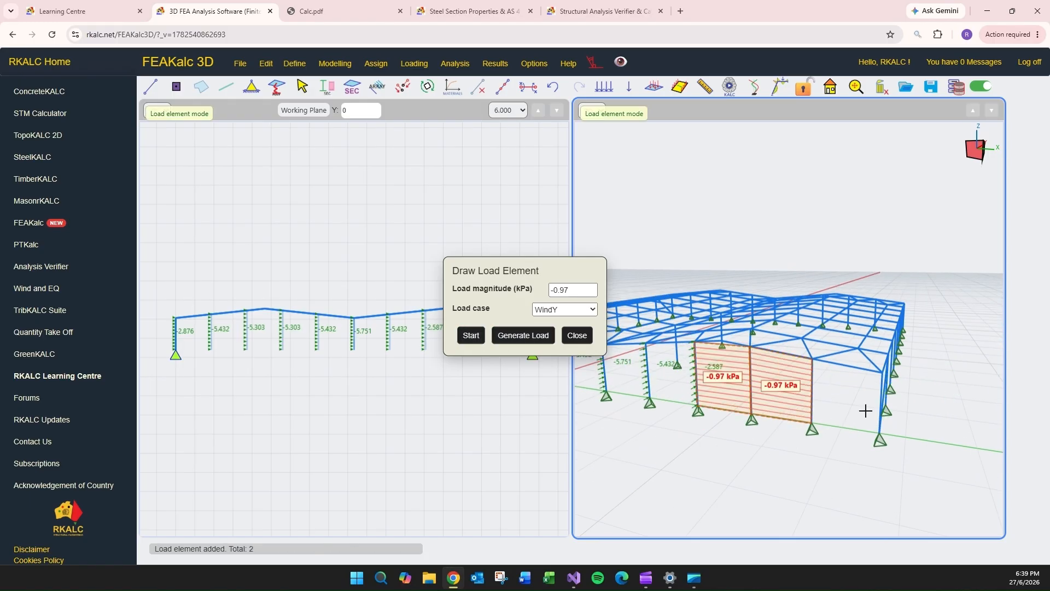
pyautogui.click(524, 335)
# - Try a 0.61 kPa WindY load element at the corner of the rear end wall and generate its load
pyautogui.moveTo(829, 266); pyautogui.dragTo(651, 249, button='middle')
pyautogui.write('0.61')
pyautogui.moveTo(574, 291); pyautogui.dragTo(532, 288)
pyautogui.click(472, 335)
pyautogui.click(627, 266)
pyautogui.click(666, 317)
pyautogui.click(523, 335)
# - Undo the trial load, set the magnitude to -0.61 kPa and try WindY load elements at the rear end wall's corner
pyautogui.write('-0.61')
pyautogui.click(553, 87)
pyautogui.click(471, 335)
pyautogui.click(650, 307)
pyautogui.click(523, 334)
pyautogui.click(471, 335)
pyautogui.click(636, 296)
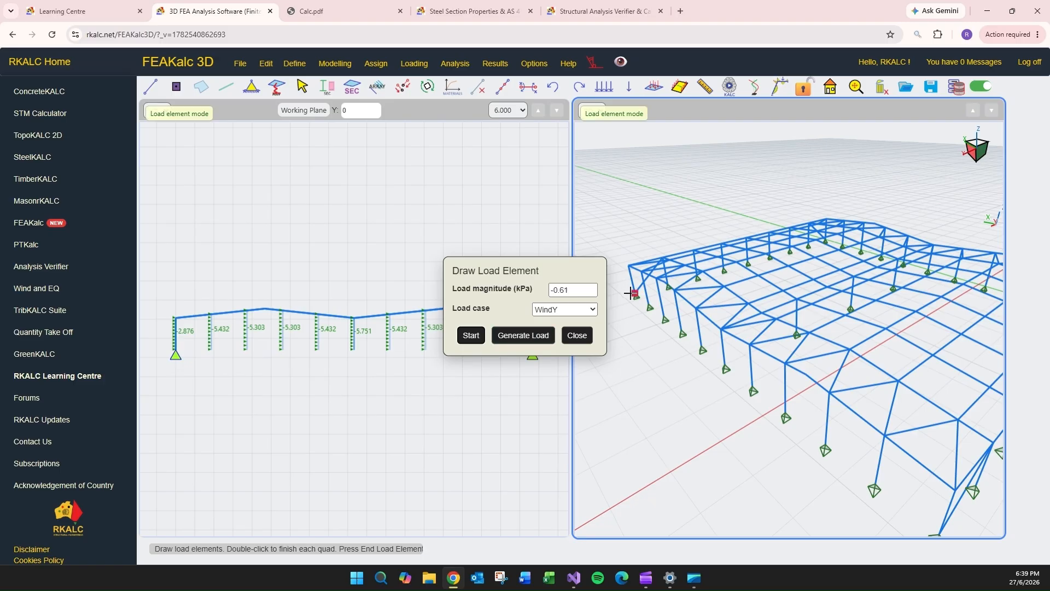
pyautogui.click(523, 334)
pyautogui.click(471, 335)
pyautogui.click(553, 87)
# - Draw -0.61 kPa WindY load elements over the first three bays of the rear end wall and generate their loads
pyautogui.click(471, 334)
pyautogui.click(682, 333)
pyautogui.click(523, 335)
# - Draw five -0.61 kPa WindY load elements over the middle bays of the rear end wall and generate their loads
pyautogui.moveTo(810, 405); pyautogui.dragTo(728, 408, button='middle')
pyautogui.click(471, 336)
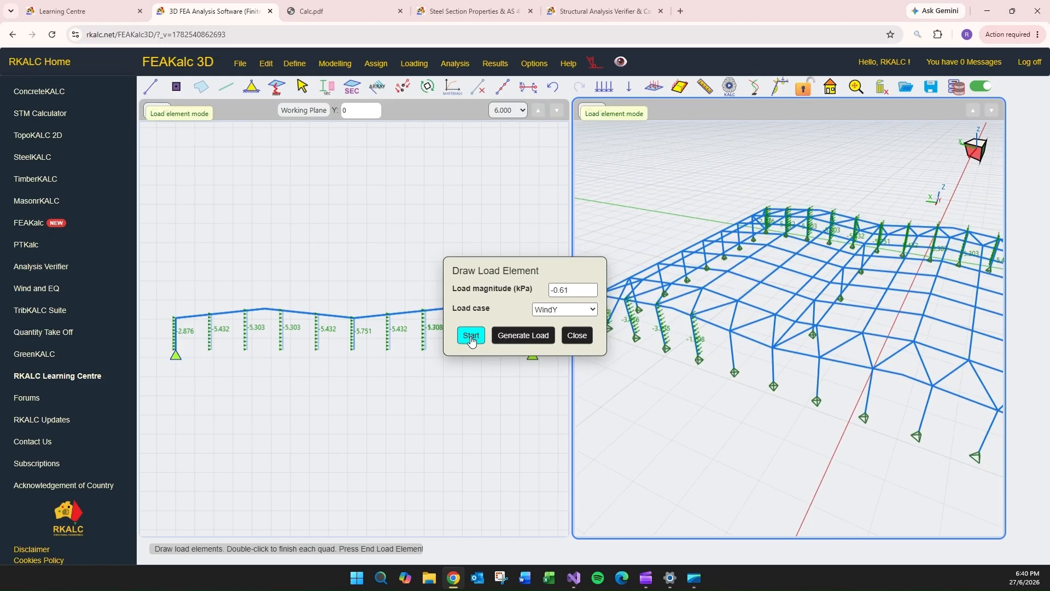
pyautogui.click(735, 371)
pyautogui.click(774, 385)
pyautogui.click(816, 400)
pyautogui.click(864, 417)
pyautogui.click(917, 436)
pyautogui.click(865, 417)
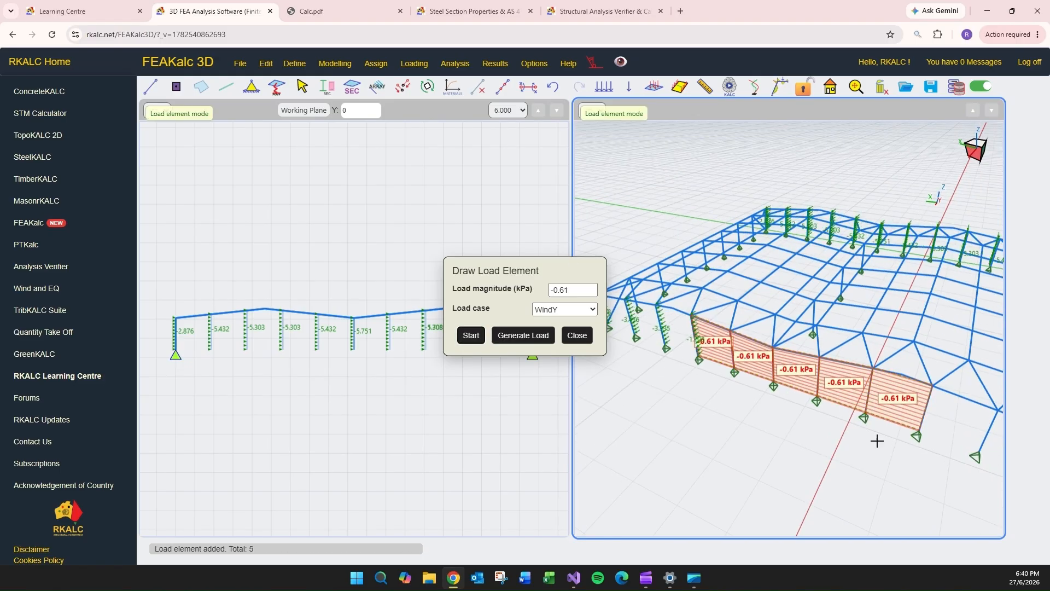
pyautogui.click(523, 335)
# - Draw -0.61 kPa WindY load elements over the last two bays of the rear end wall and generate their loads
pyautogui.click(471, 335)
pyautogui.moveTo(913, 446); pyautogui.dragTo(756, 409, button='middle')
pyautogui.click(757, 395)
pyautogui.click(806, 414)
pyautogui.click(862, 434)
pyautogui.click(523, 335)
# - Choose the WindX case, set the magnitude to 0.97 kPa, and load the first bay drawn on the windward side wall
pyautogui.moveTo(853, 405)
pyautogui.mouseDown(button='middle')
pyautogui.moveTo(728, 426)
pyautogui.moveTo(672, 383)
pyautogui.mouseUp(button='middle')
pyautogui.click(565, 310)
pyautogui.click(563, 338)
pyautogui.moveTo(522, 274); pyautogui.dragTo(399, 271)
pyautogui.moveTo(463, 288); pyautogui.dragTo(418, 288)
pyautogui.write('0.97')
pyautogui.click(348, 332)
pyautogui.click(632, 299)
pyautogui.doubleClick(624, 263)
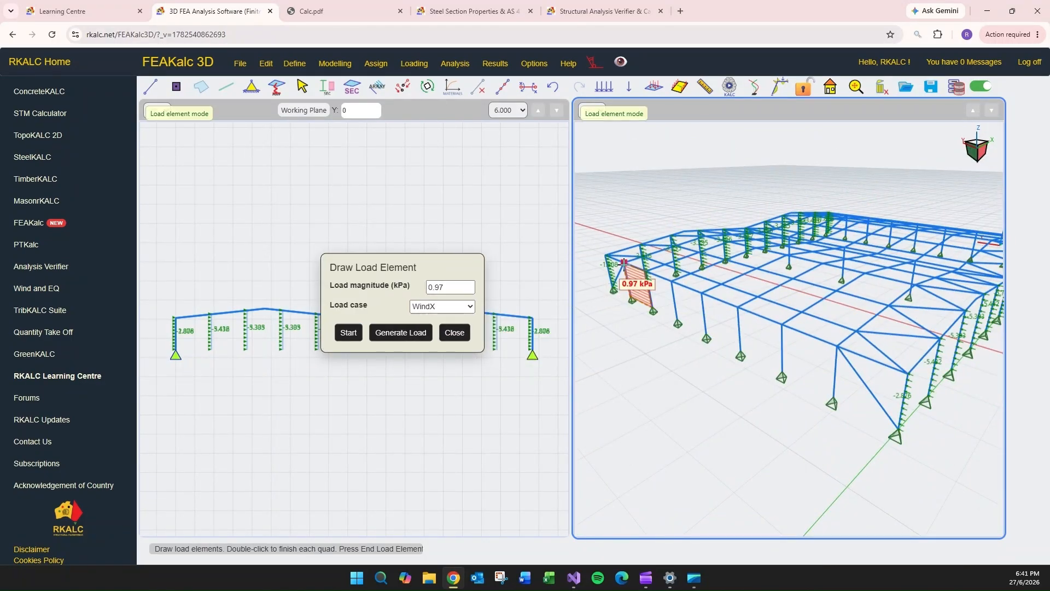
pyautogui.click(401, 333)
# - Draw 0.97 kPa WindX load elements over the following bays of the windward side wall and generate their loads
pyautogui.click(349, 332)
pyautogui.click(654, 308)
pyautogui.click(678, 323)
pyautogui.click(672, 282)
pyautogui.doubleClick(647, 272)
pyautogui.click(706, 337)
pyautogui.click(782, 376)
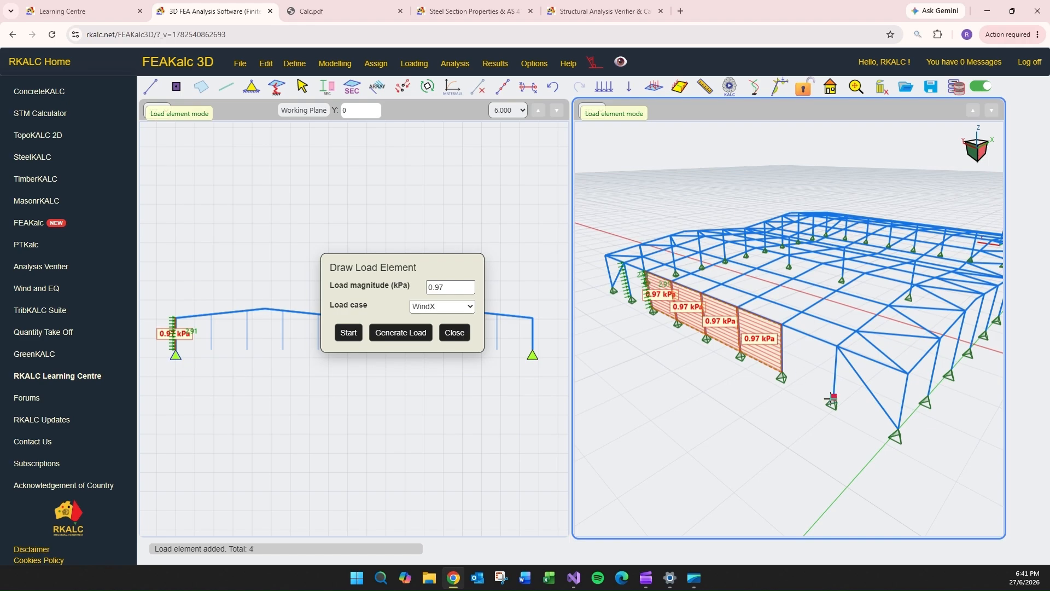
pyautogui.click(832, 402)
pyautogui.click(401, 333)
# - Set the magnitude to 0.6 kPa and generate a WindX load on the first bay drawn on the leeward side wall
pyautogui.moveTo(836, 351); pyautogui.dragTo(635, 378, button='middle')
pyautogui.moveTo(454, 288); pyautogui.dragTo(363, 286)
pyautogui.write('0.6')
pyautogui.click(349, 332)
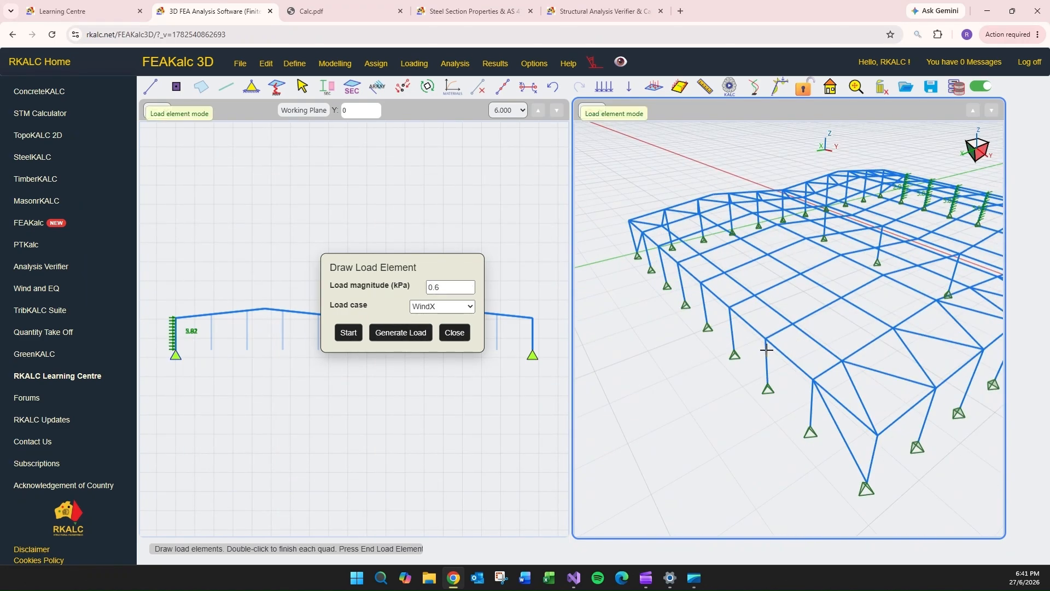
pyautogui.click(768, 387)
pyautogui.click(811, 430)
pyautogui.doubleClick(766, 338)
pyautogui.click(400, 333)
# - Draw 0.6 kPa WindX load elements over the next bays of the leeward side wall and generate their loads
pyautogui.click(340, 337)
pyautogui.doubleClick(729, 308)
pyautogui.doubleClick(702, 283)
pyautogui.click(400, 333)
# - Draw 0.6 kPa WindX load elements over the remaining bays of the leeward side wall, generate their loads and close the tool
pyautogui.moveTo(673, 413); pyautogui.dragTo(788, 421, button='middle')
pyautogui.click(349, 333)
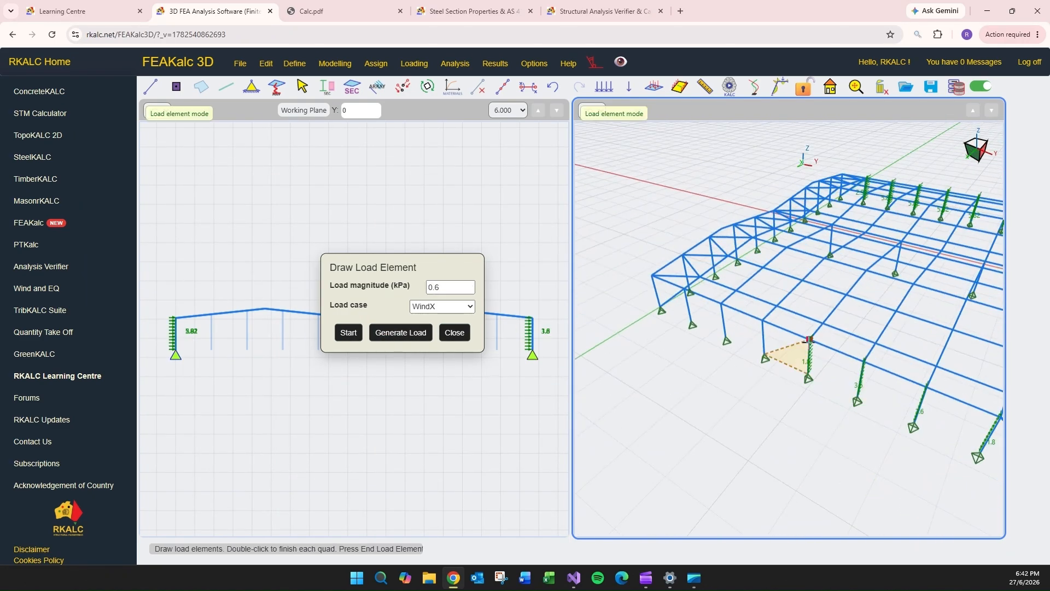
pyautogui.doubleClick(721, 305)
pyautogui.click(691, 322)
pyautogui.click(687, 290)
pyautogui.click(401, 332)
pyautogui.scroll(-3, 711, 262)
pyautogui.moveTo(711, 262); pyautogui.dragTo(589, 257, button='middle')
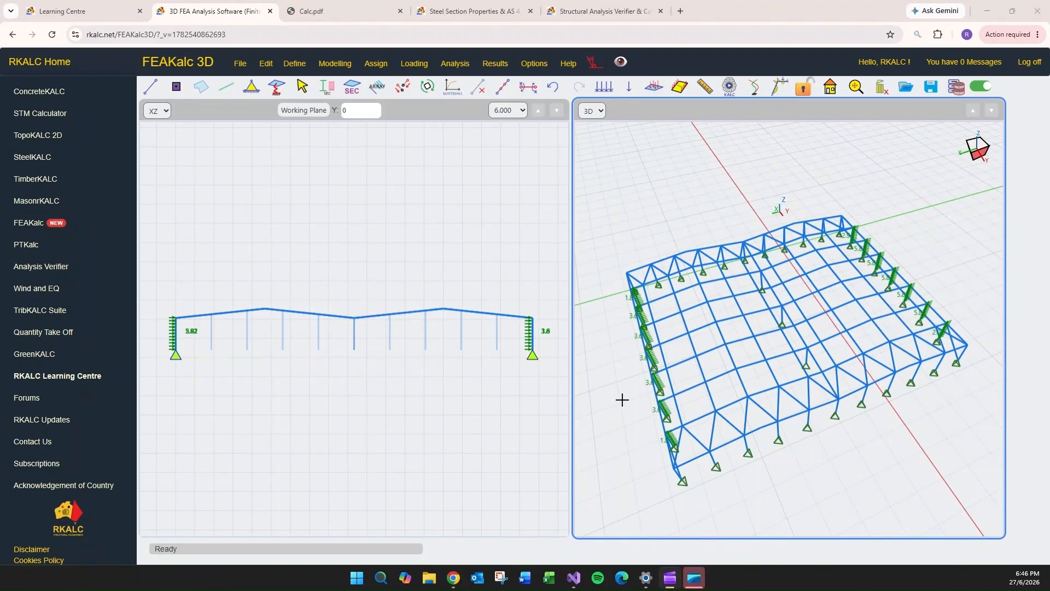
# - Show the applied loads on the warehouse for the Dead load case, followed by the Live load case
pyautogui.moveTo(621, 399); pyautogui.dragTo(654, 394, button='middle')
pyautogui.click(415, 63)
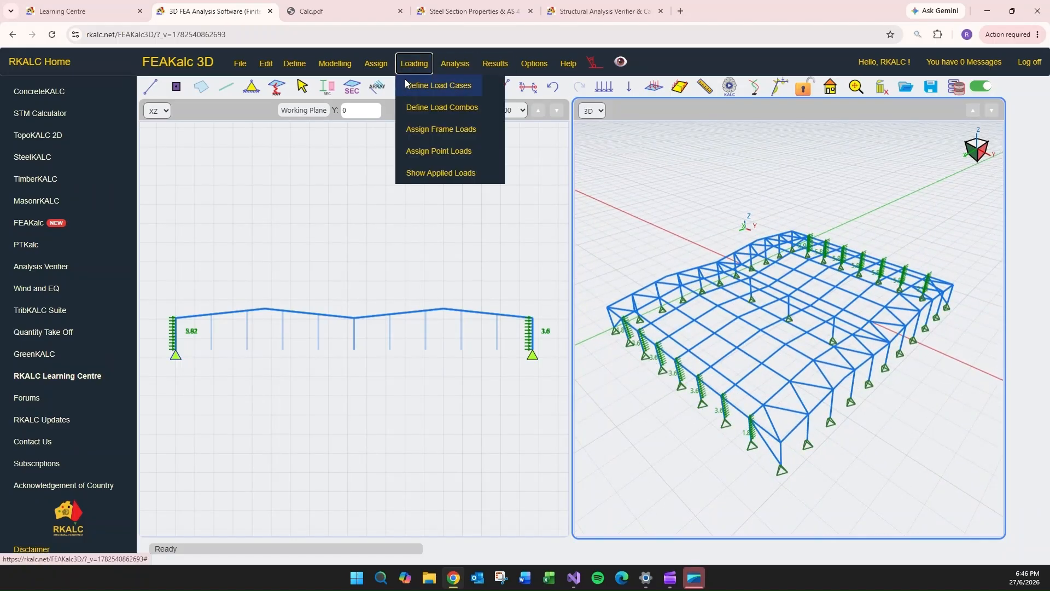
pyautogui.click(438, 175)
pyautogui.moveTo(895, 241); pyautogui.dragTo(470, 204)
pyautogui.click(479, 243)
pyautogui.click(518, 211)
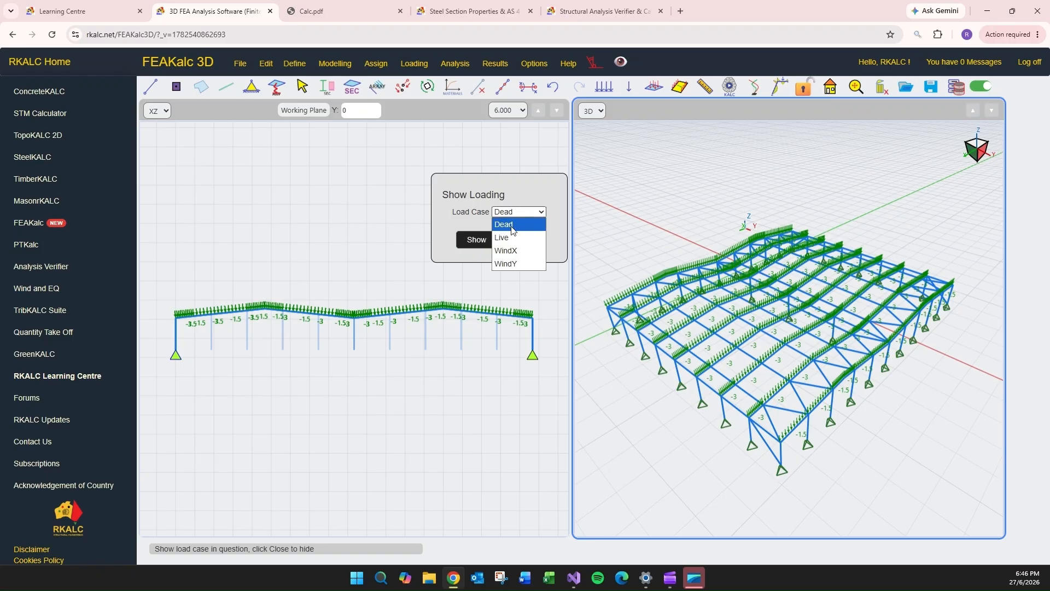
pyautogui.click(503, 227)
# - Show the applied loads for the WindX and WindY load cases, and close the load display
pyautogui.click(518, 212)
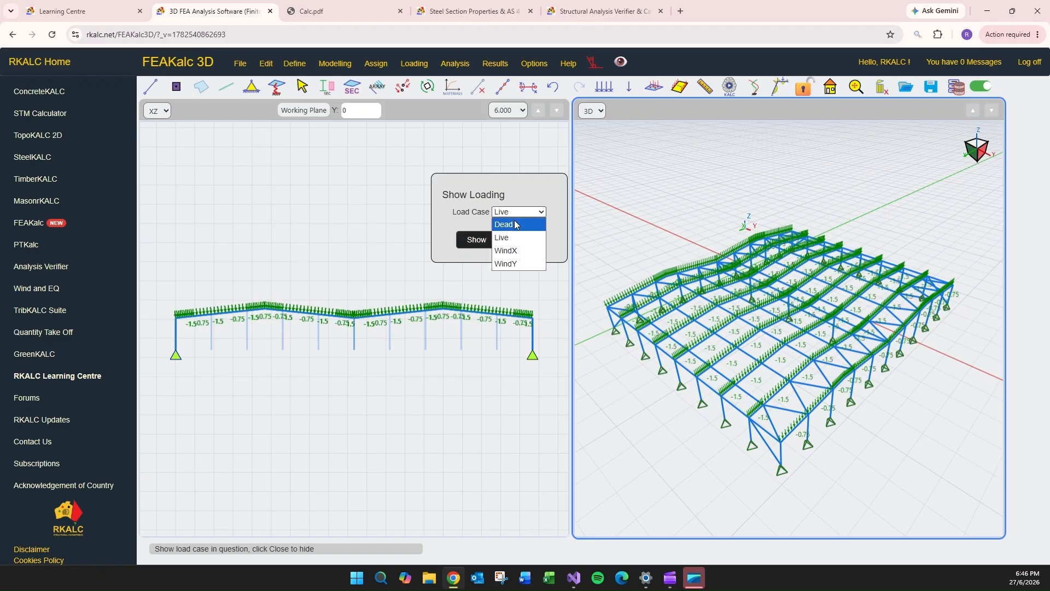
pyautogui.click(504, 248)
pyautogui.click(477, 241)
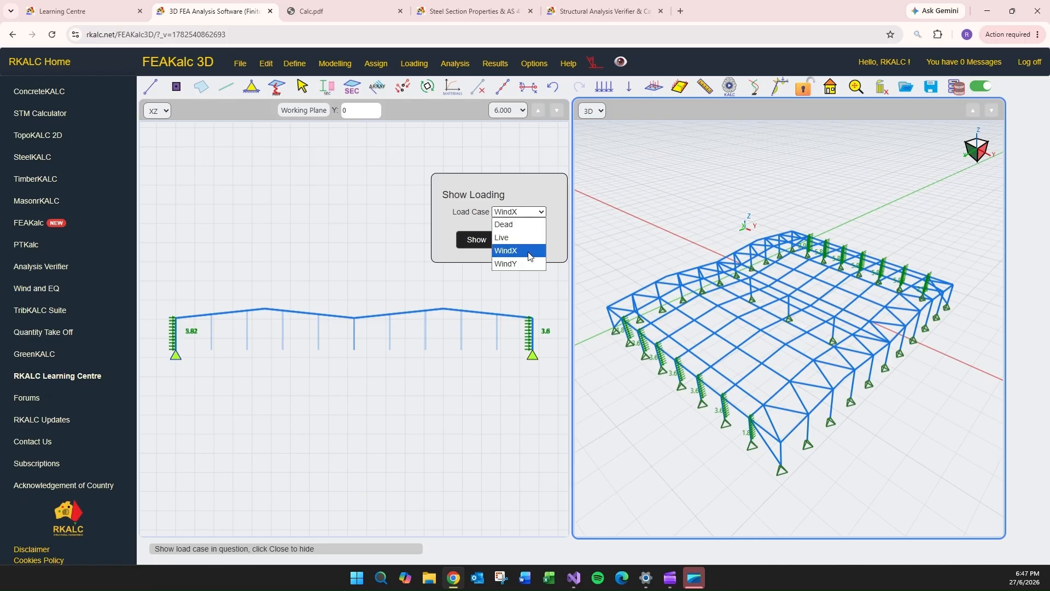
pyautogui.click(518, 264)
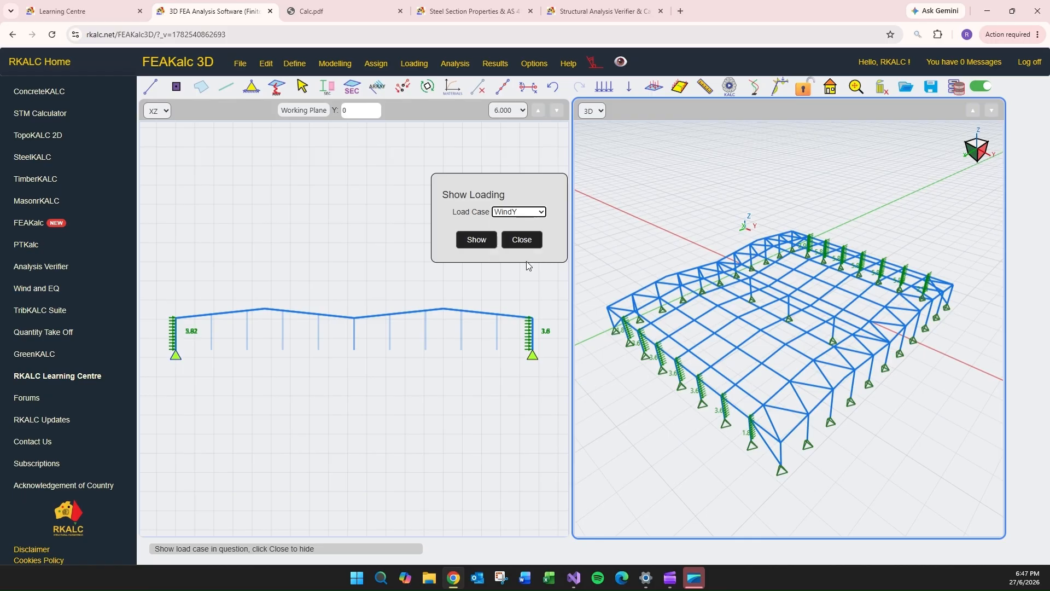
pyautogui.click(480, 245)
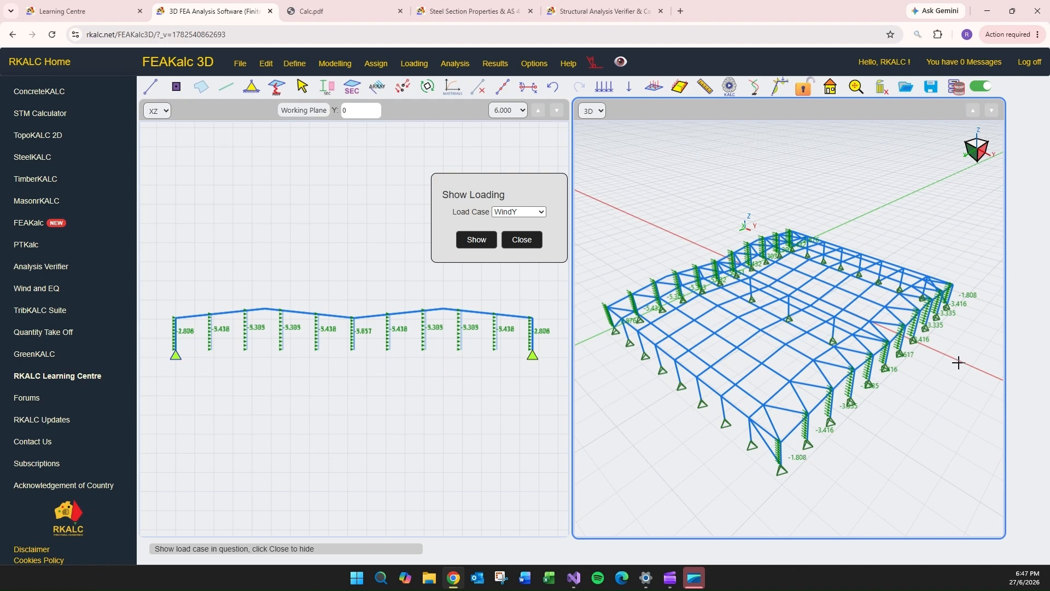
pyautogui.click(529, 240)
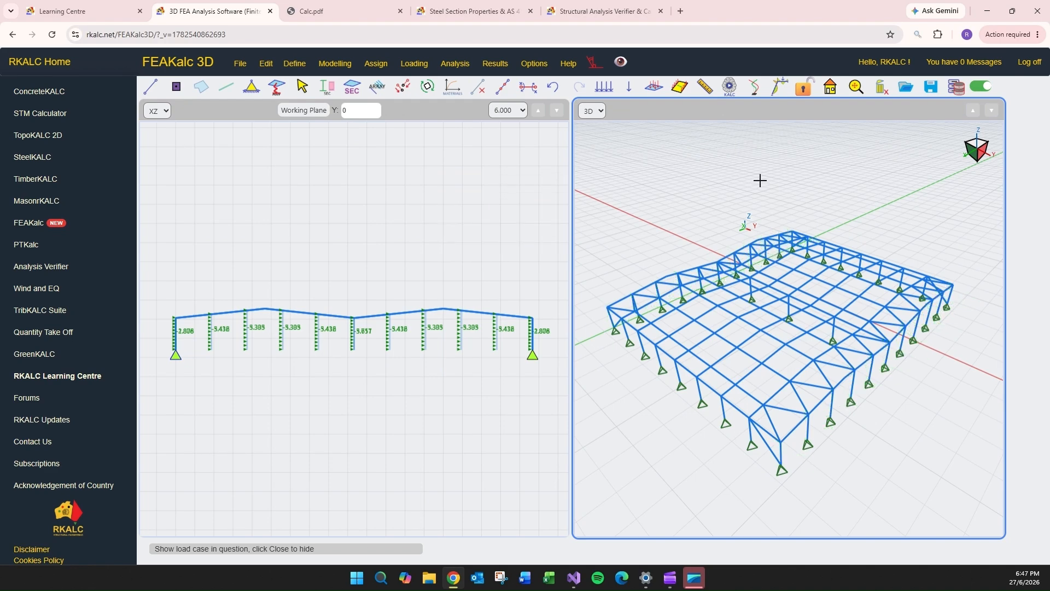
# - Run the analysis and animate the frame's Uz deformation for the Dead load case
pyautogui.click(730, 87)
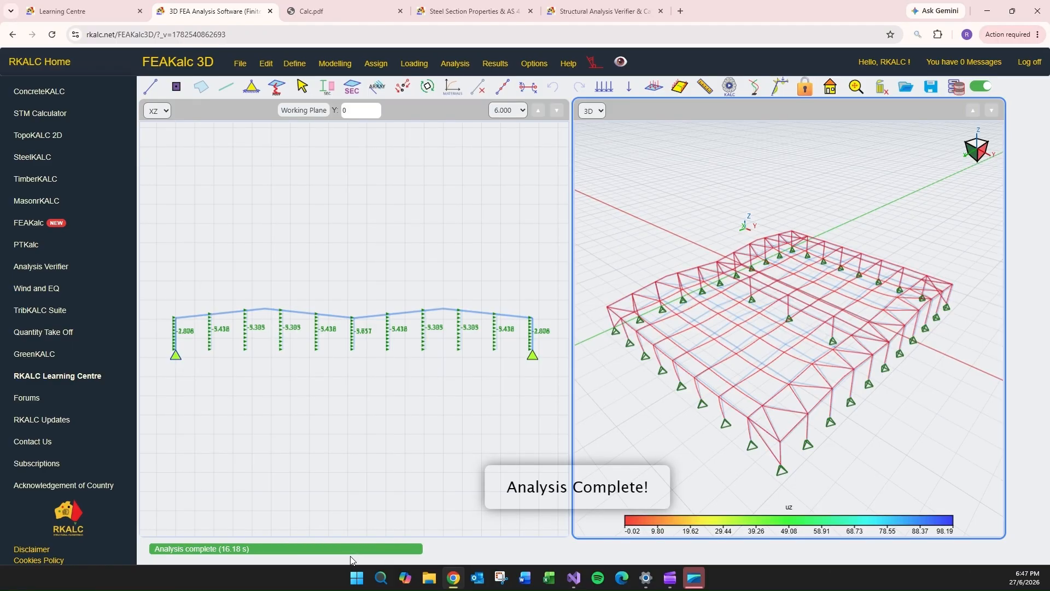
pyautogui.moveTo(701, 439); pyautogui.dragTo(722, 457)
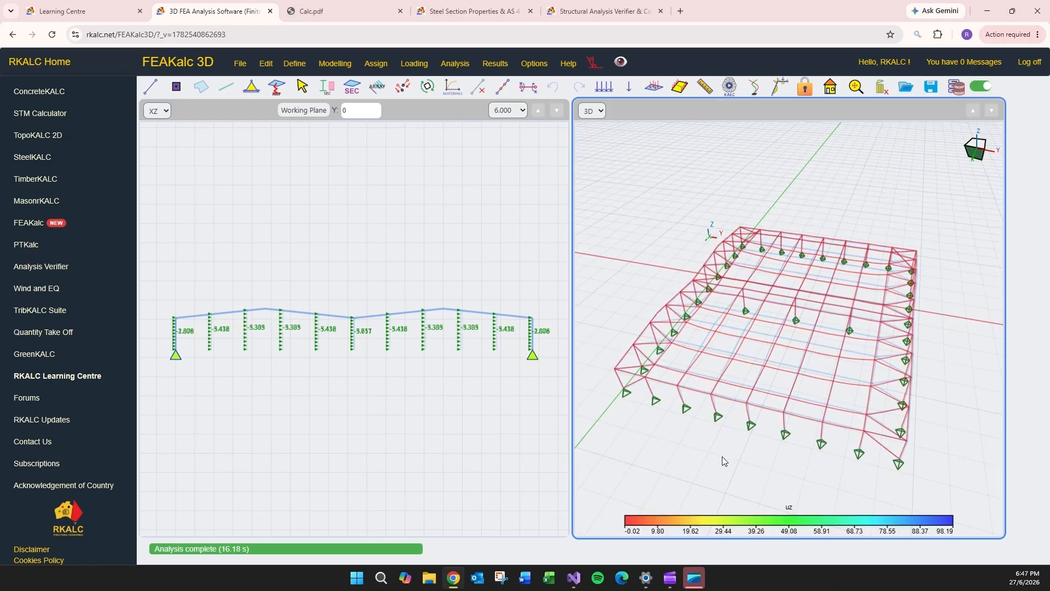
pyautogui.click(781, 87)
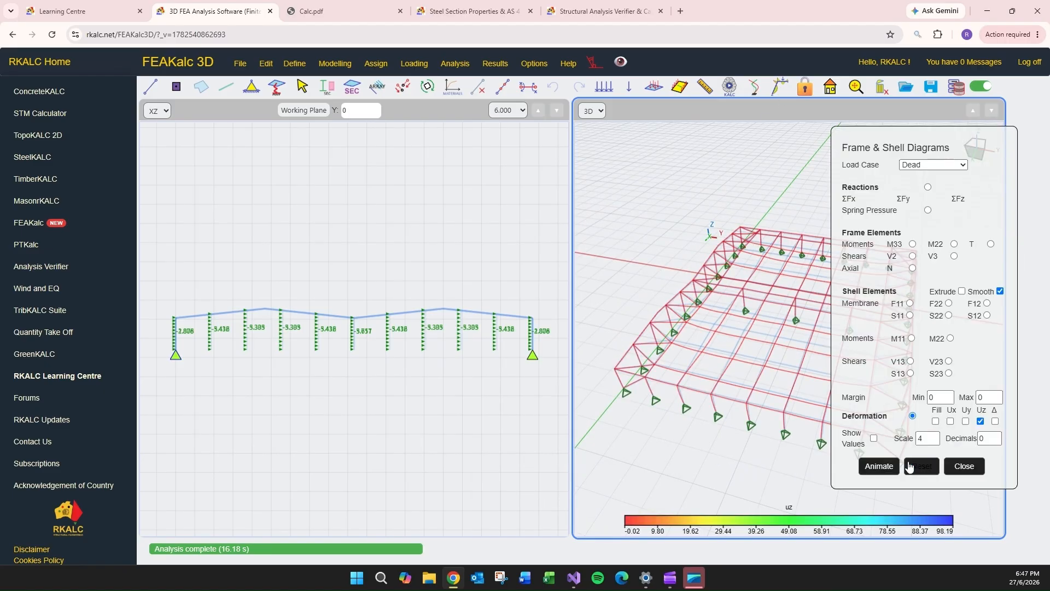
pyautogui.moveTo(959, 138); pyautogui.dragTo(520, 140)
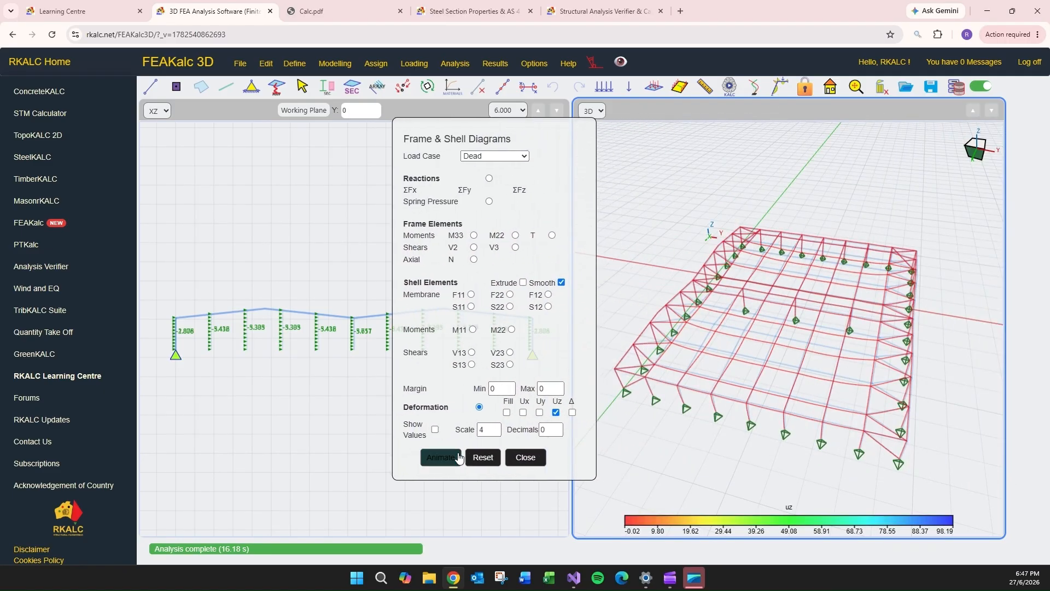
pyautogui.click(441, 459)
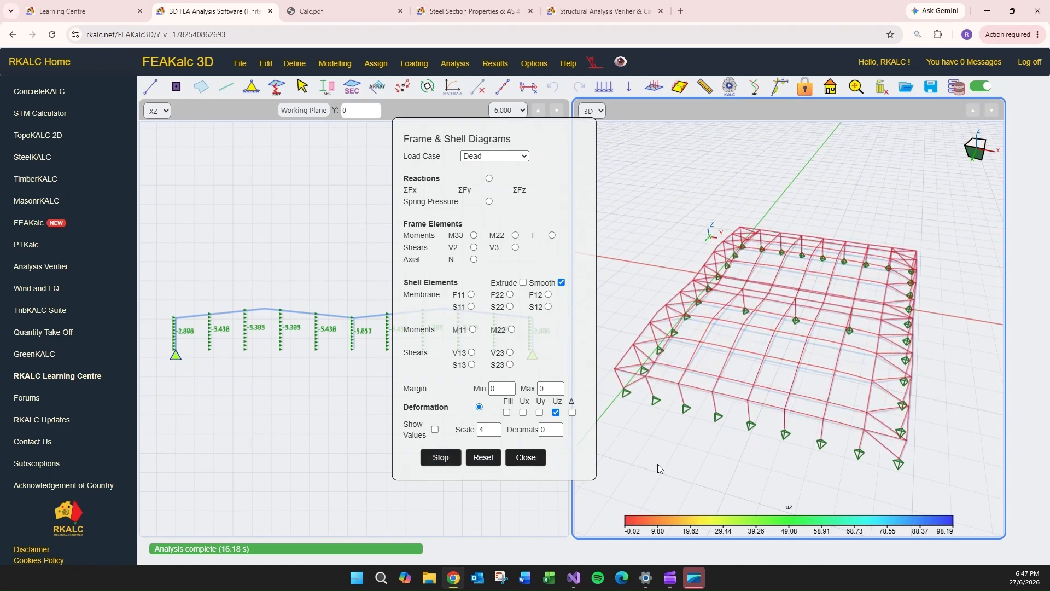
pyautogui.moveTo(657, 466); pyautogui.dragTo(744, 448, button='middle')
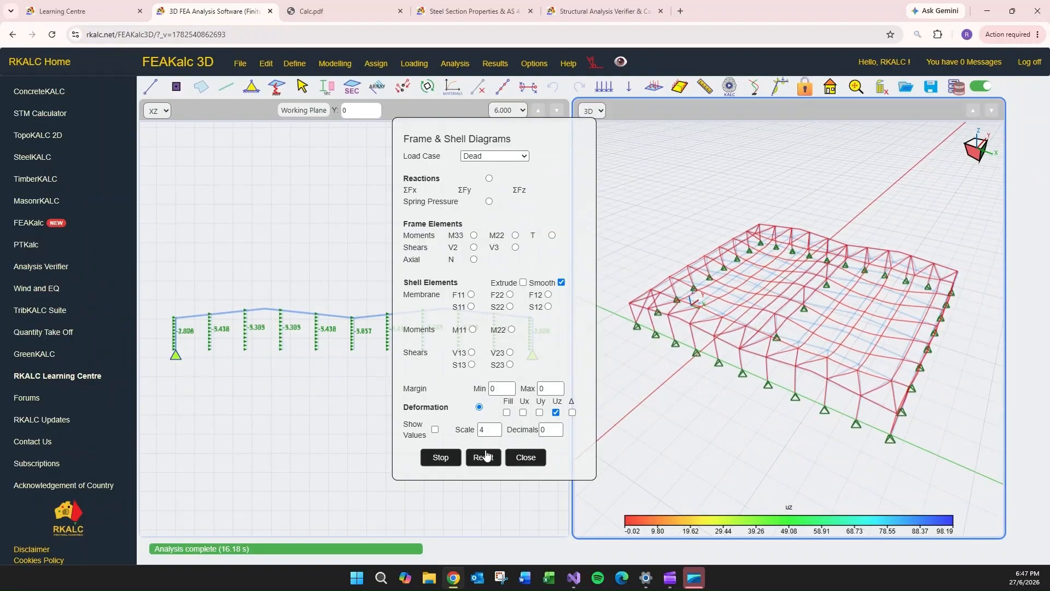
# - View the deformation animation for the Live, WindX and WindY load cases in turn, and stop the animation
pyautogui.click(504, 158)
pyautogui.click(495, 180)
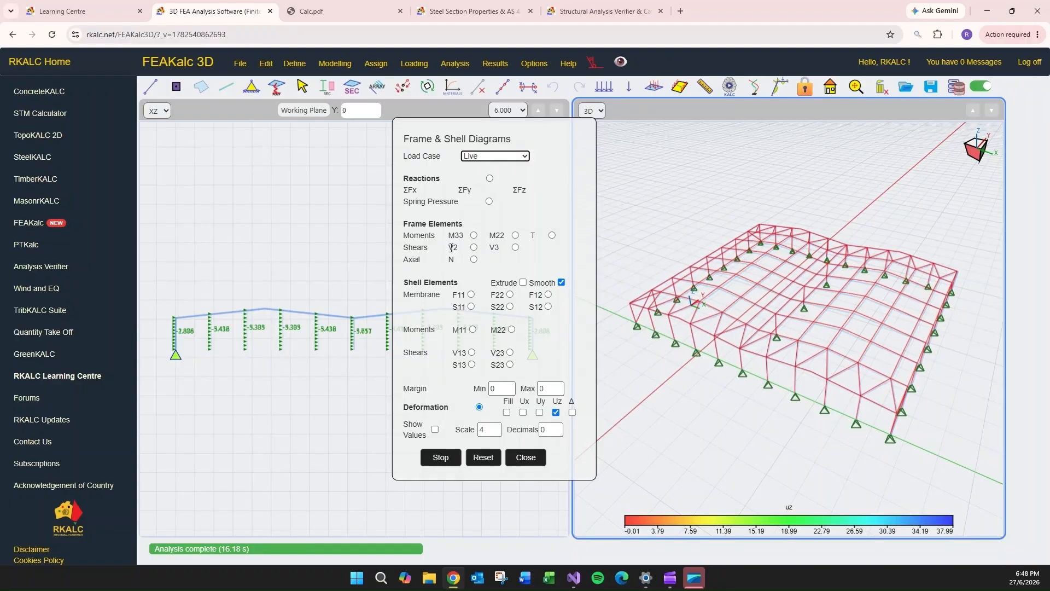
pyautogui.click(494, 156)
pyautogui.click(492, 195)
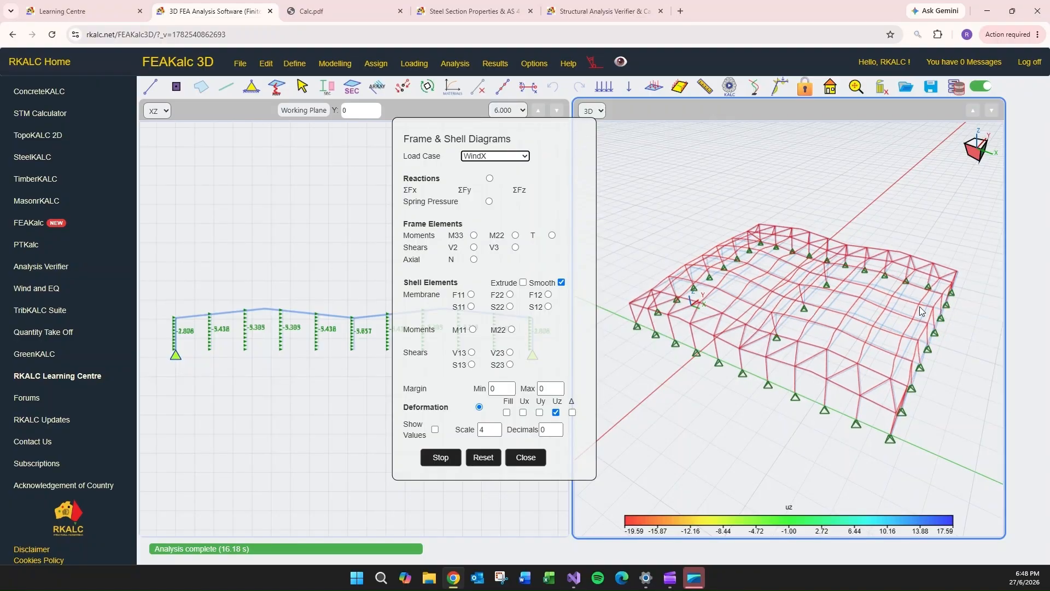
pyautogui.click(495, 156)
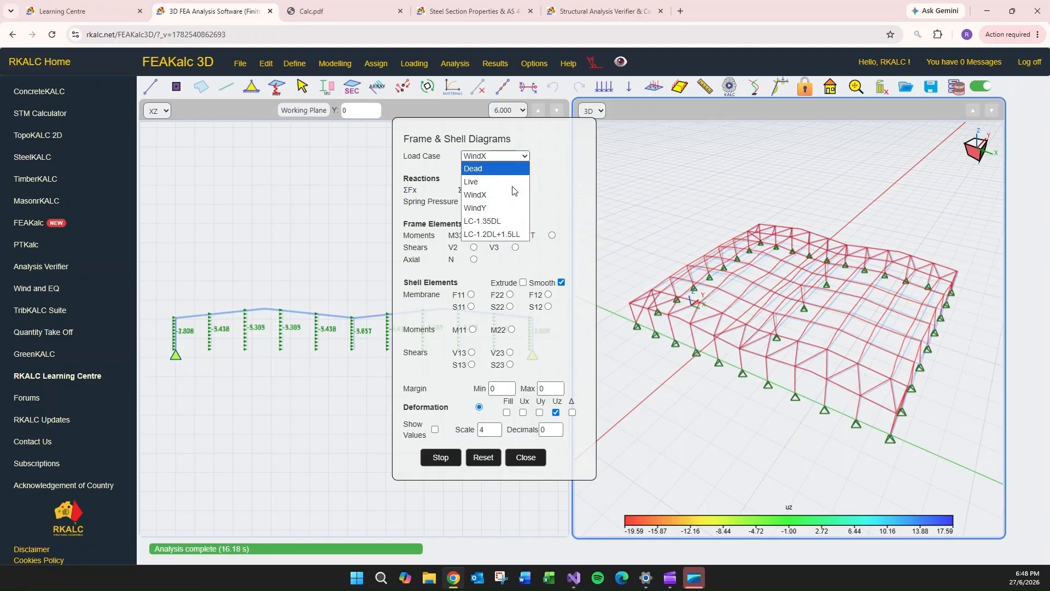
pyautogui.click(504, 206)
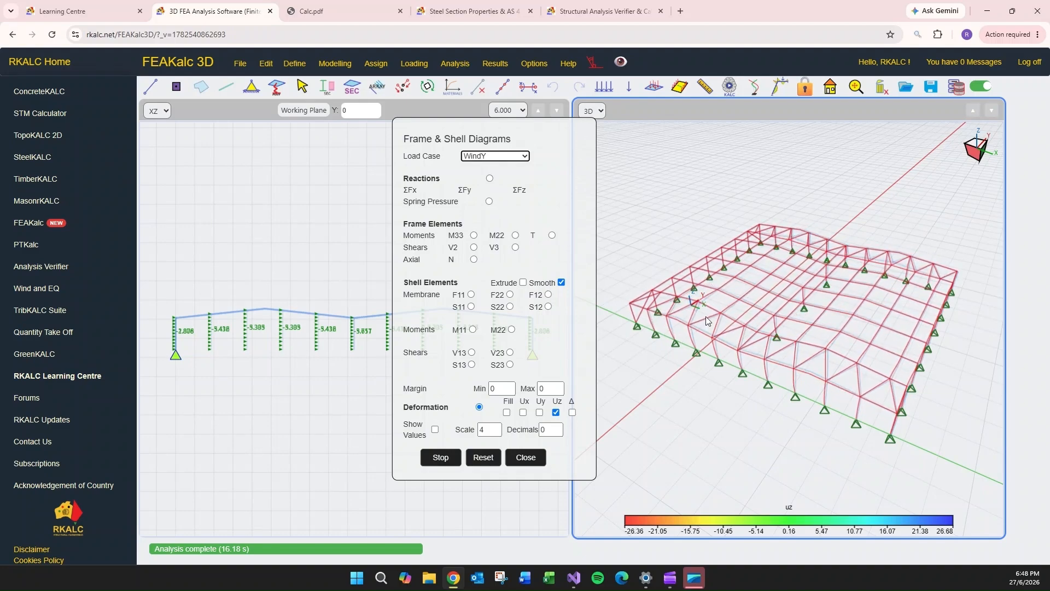
pyautogui.moveTo(836, 243); pyautogui.dragTo(934, 239)
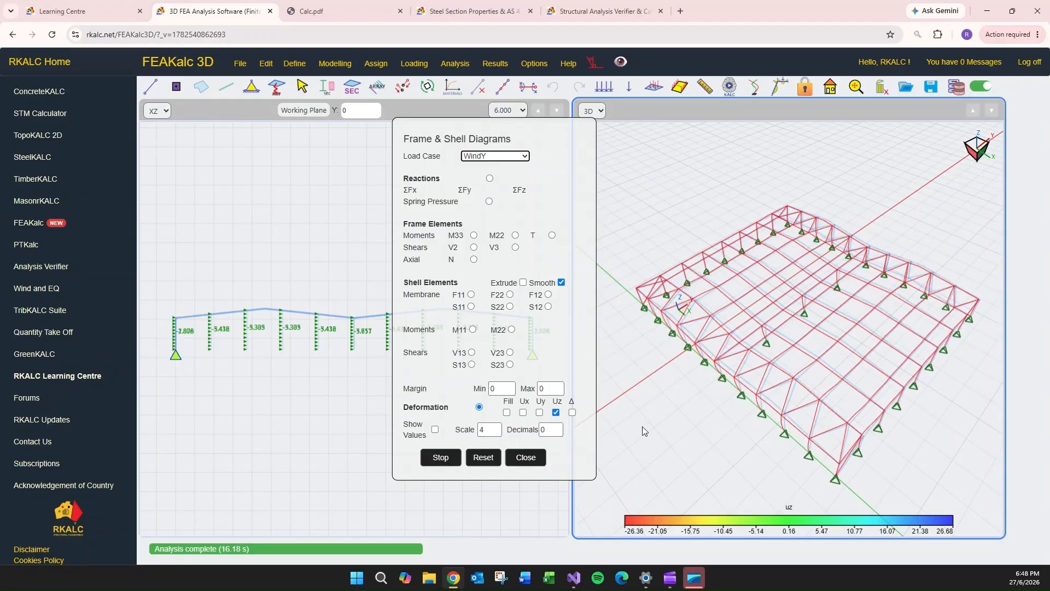
pyautogui.click(439, 459)
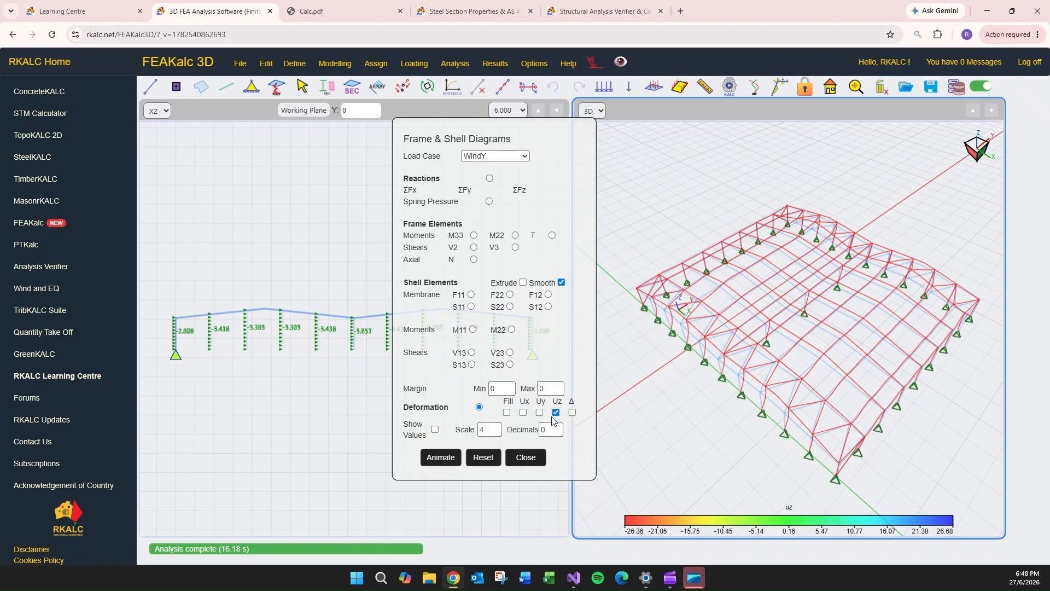
# - Turn on deformation values for the WindY load case and change the displayed component from Uz to Uy
pyautogui.click(436, 430)
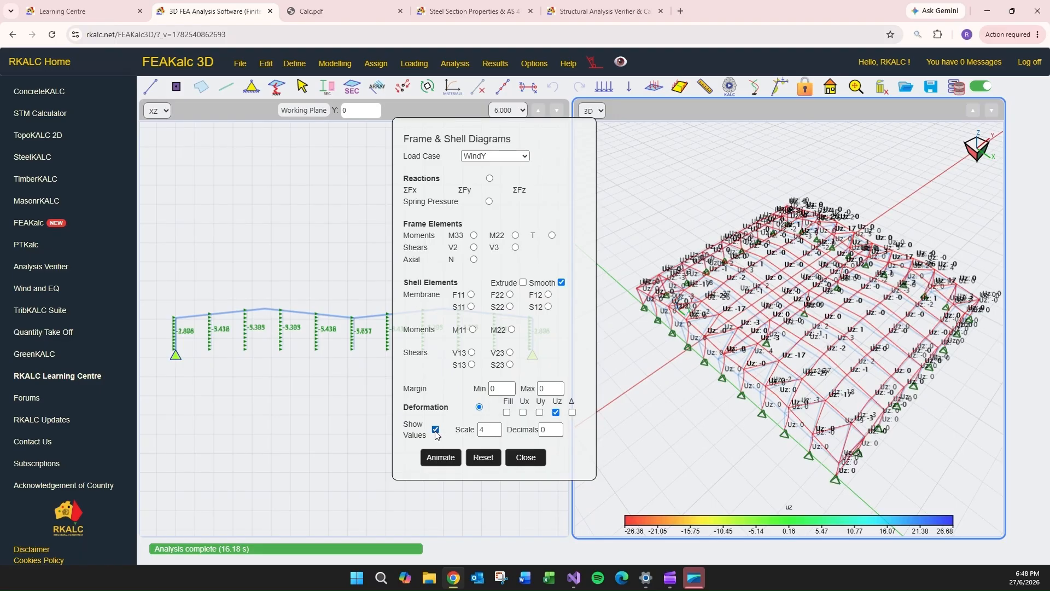
pyautogui.scroll(5, 776, 340)
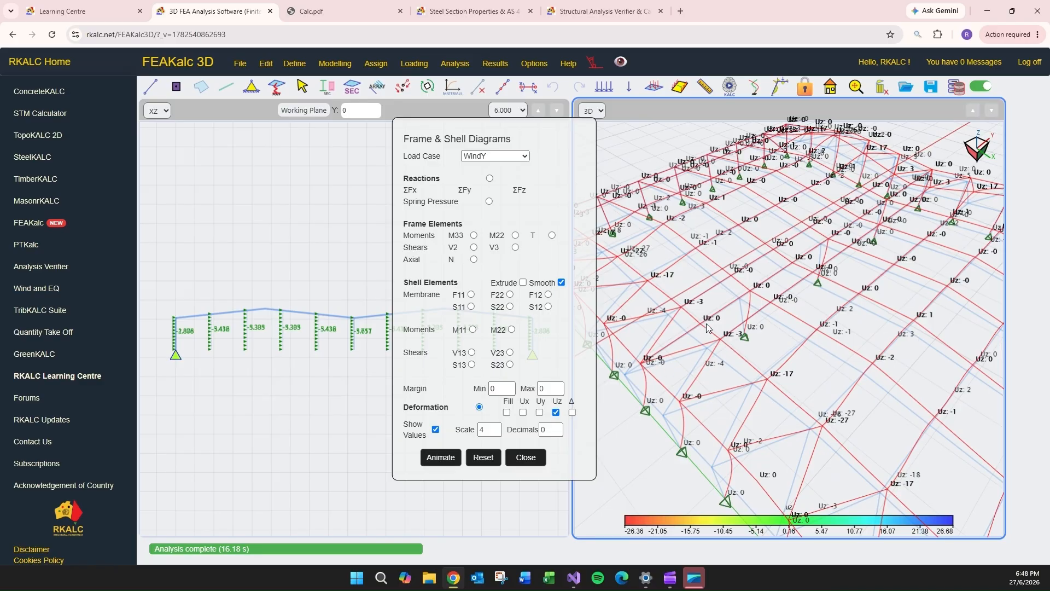
pyautogui.click(540, 413)
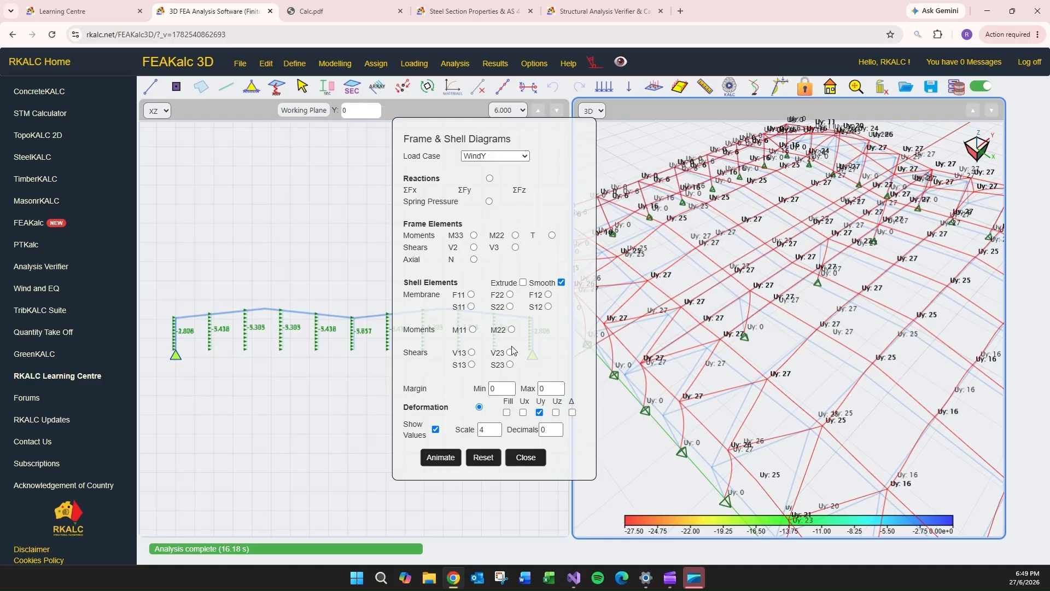
# - Display the Dead load case's Uz deformation values and examine them across the roof members
pyautogui.click(494, 156)
pyautogui.click(490, 169)
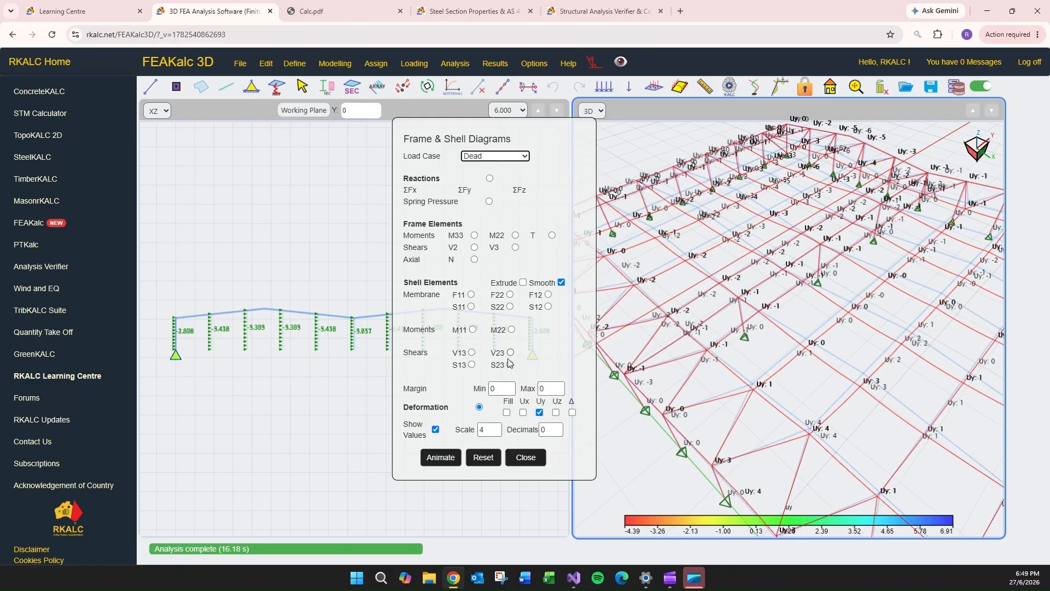
pyautogui.click(557, 413)
pyautogui.click(539, 413)
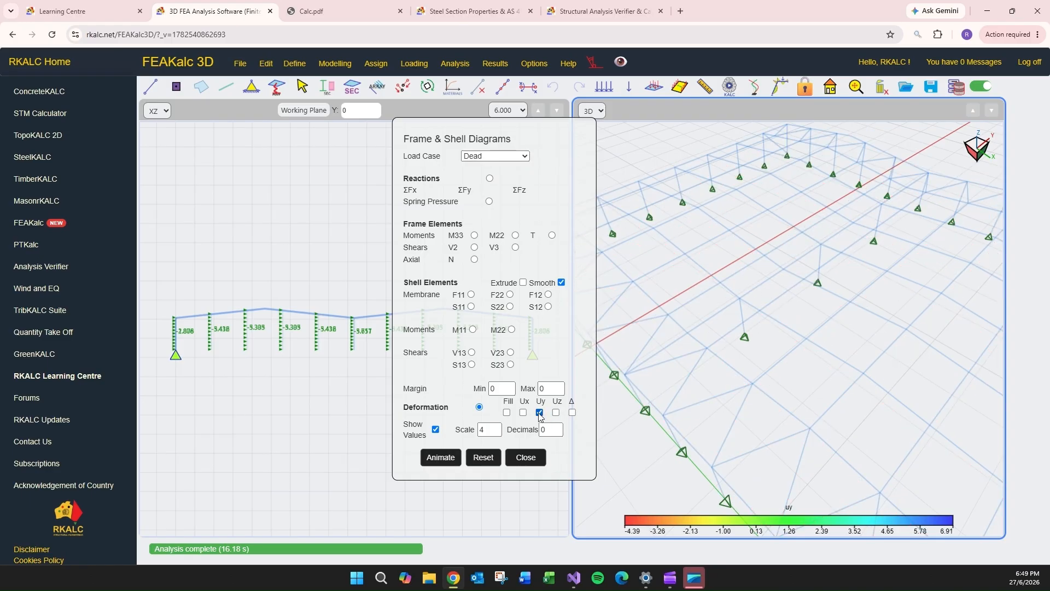
pyautogui.click(557, 413)
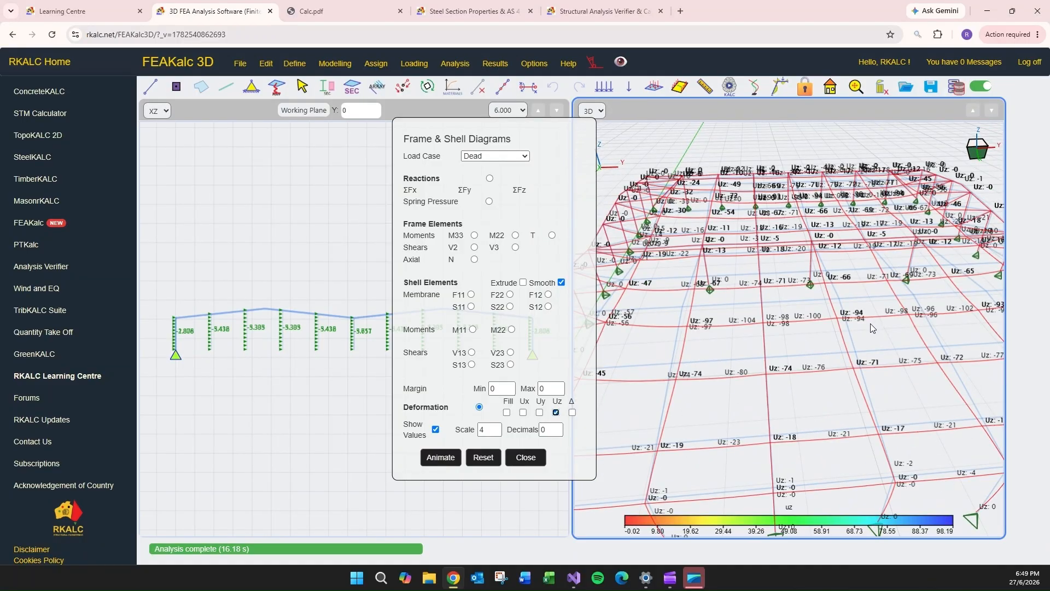
pyautogui.moveTo(804, 357); pyautogui.dragTo(777, 360, button='middle')
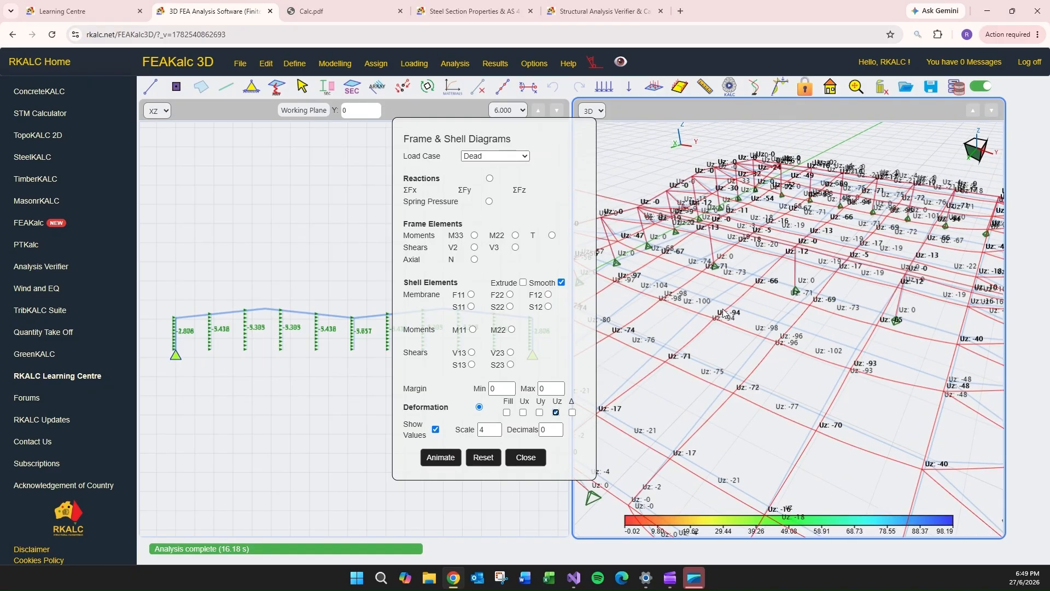
pyautogui.moveTo(718, 349); pyautogui.dragTo(848, 281, button='middle')
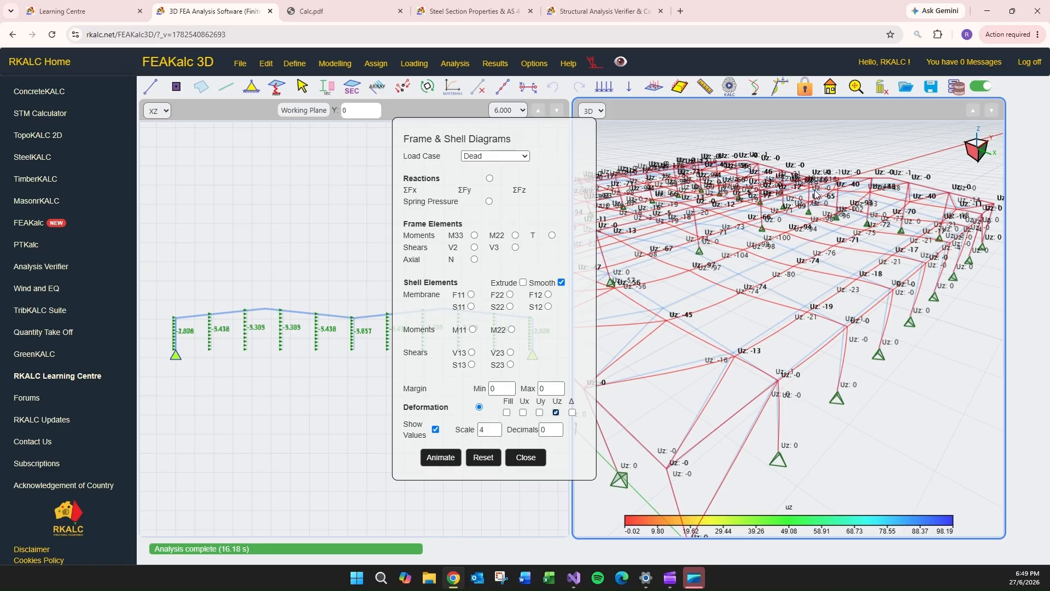
# - Display the M33 bending moment diagram for the load combination LC-1.2DL+1.5LL
pyautogui.click(506, 157)
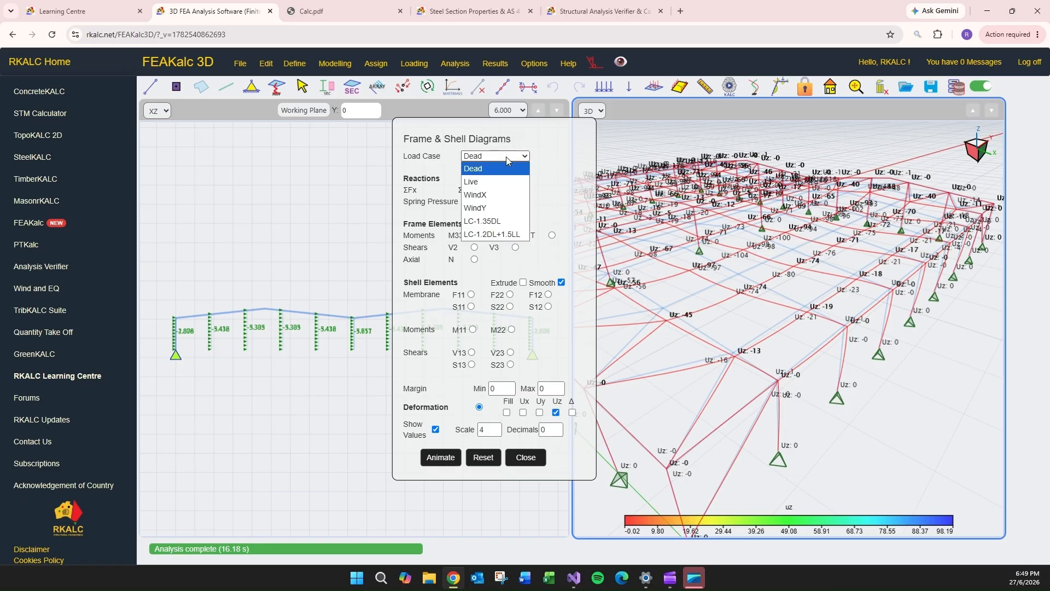
pyautogui.click(507, 156)
pyautogui.click(506, 156)
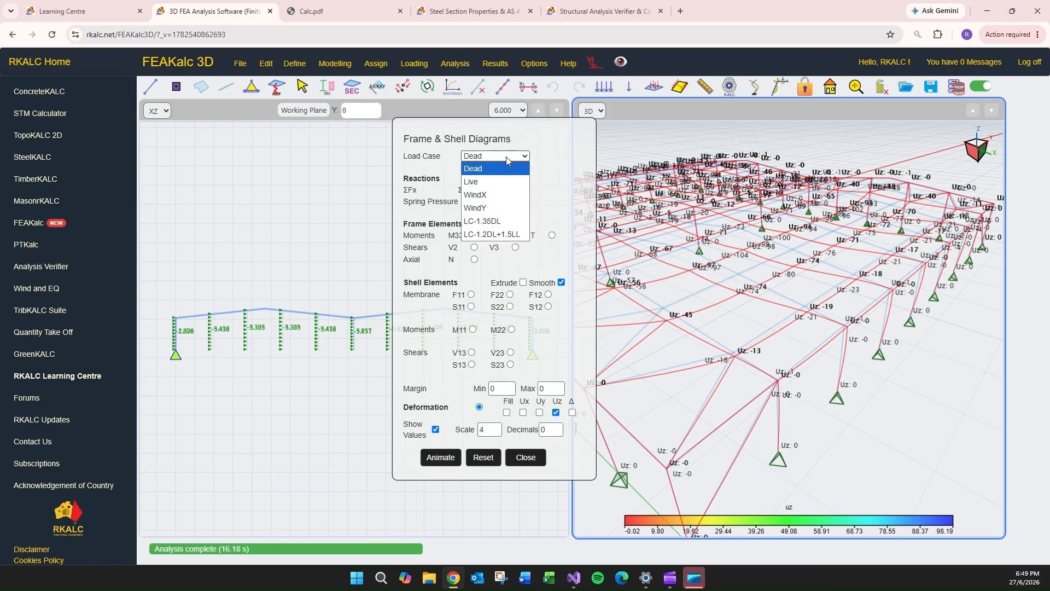
pyautogui.click(505, 235)
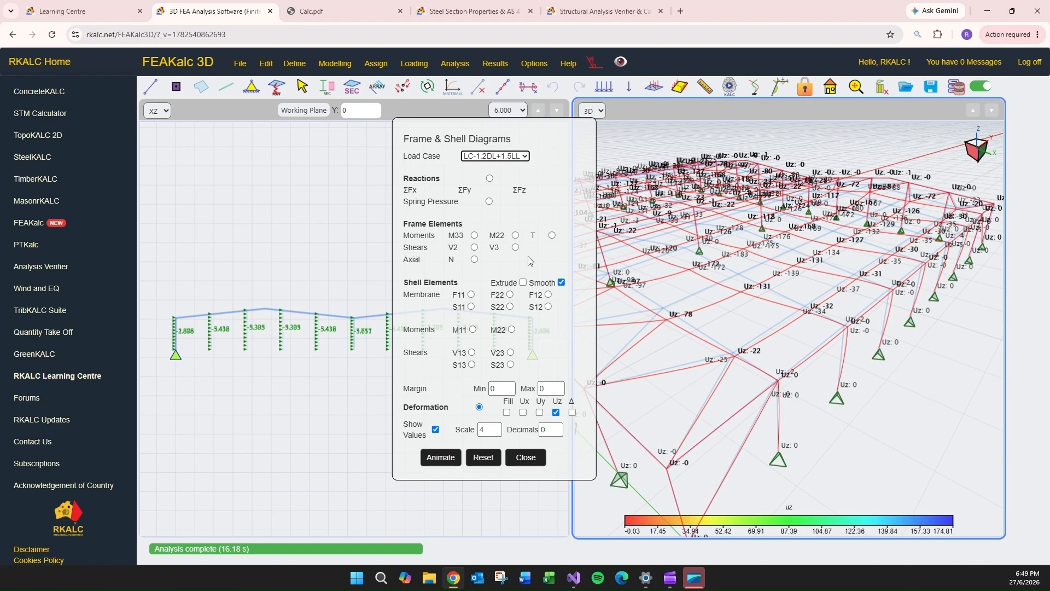
pyautogui.click(475, 238)
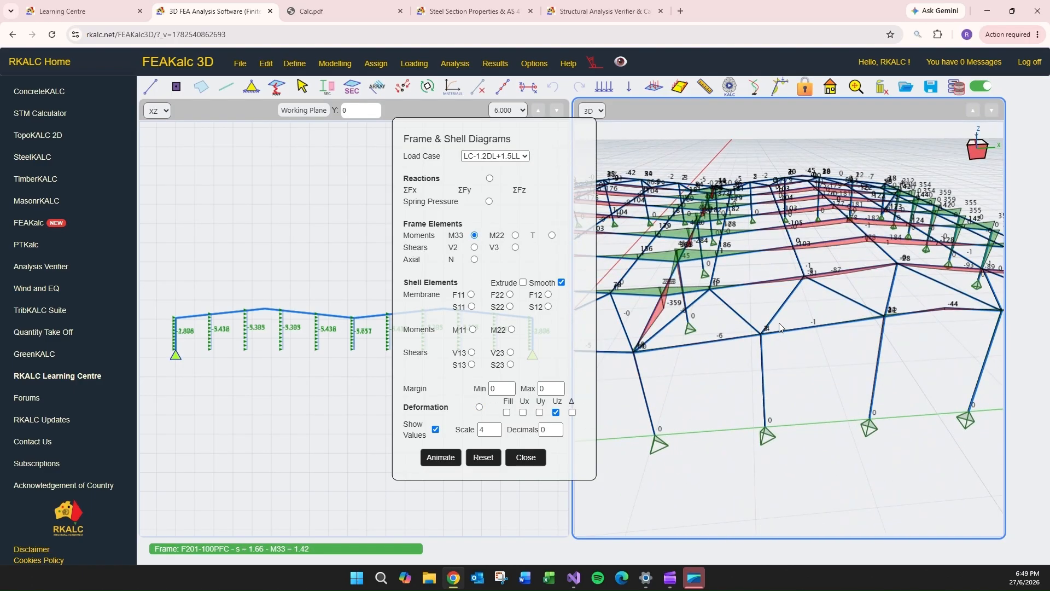
# - Toggle the layout to a single 3D view, clear the diagram settings away from the model and inspect the frame's M33 moments
pyautogui.scroll(-3, 780, 327)
pyautogui.click(535, 64)
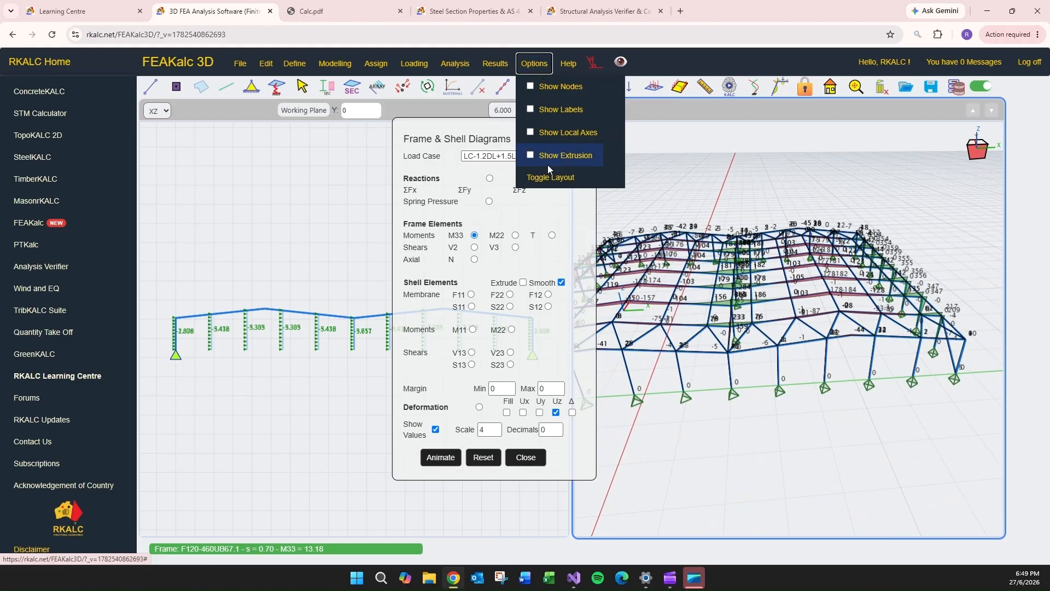
pyautogui.click(550, 176)
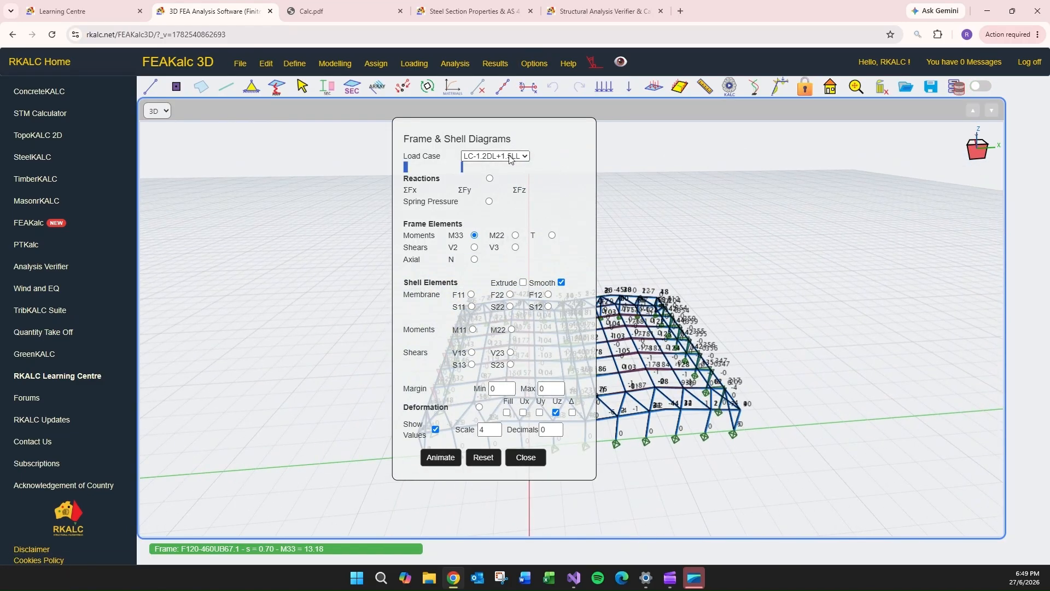
pyautogui.moveTo(509, 158); pyautogui.dragTo(252, 148)
pyautogui.scroll(3, 555, 410)
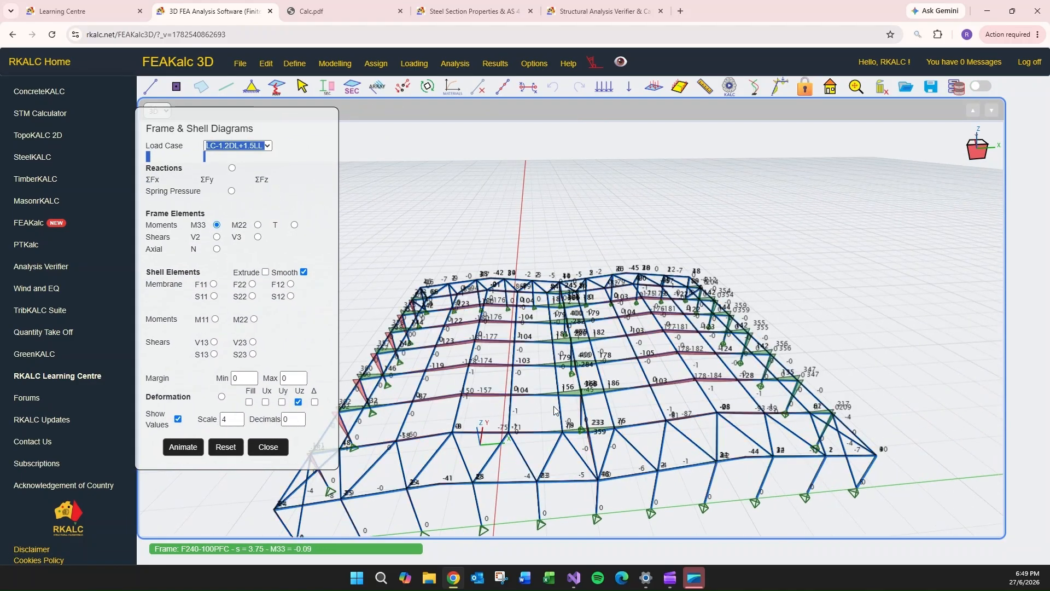
pyautogui.moveTo(555, 407); pyautogui.dragTo(595, 416, button='middle')
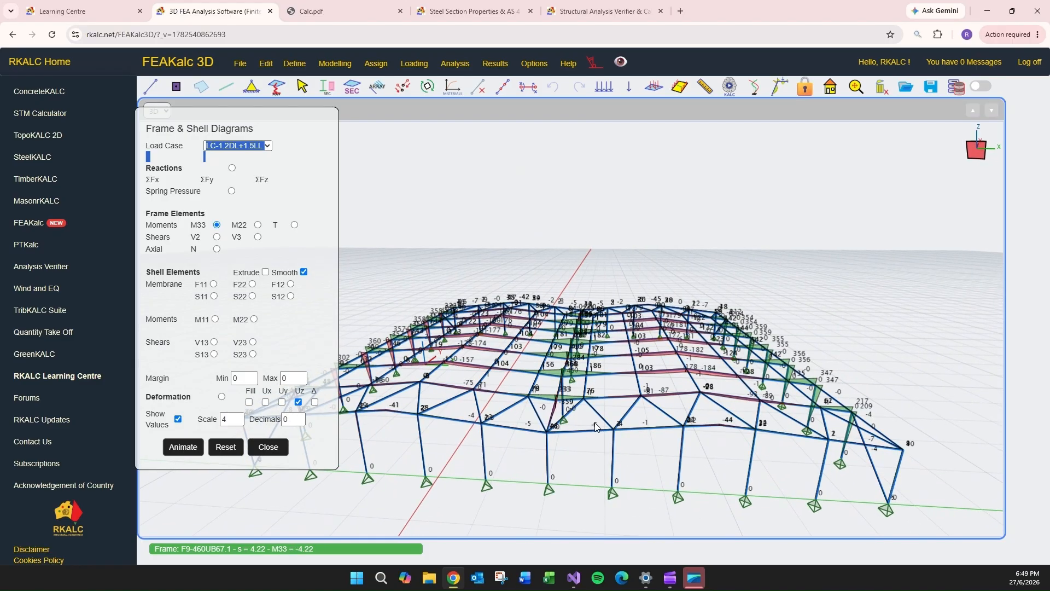
# - Increase the diagram scale to 8.5 and hide the values on the M33 moment diagram
pyautogui.click(239, 417)
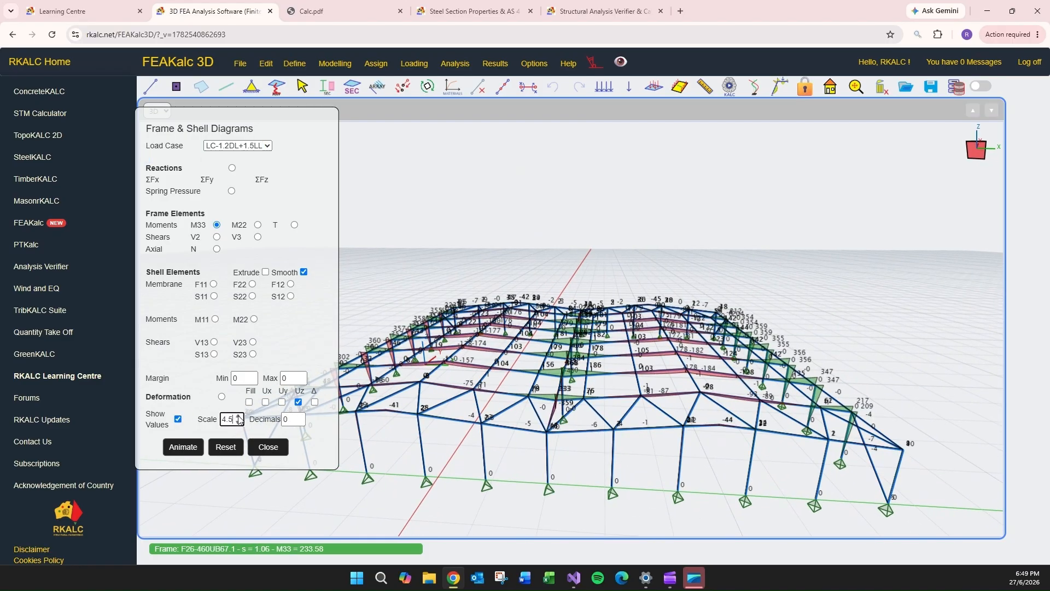
pyautogui.click(239, 417)
pyautogui.click(240, 416)
pyautogui.click(239, 417)
pyautogui.click(239, 417)
pyautogui.click(239, 417)
pyautogui.click(239, 417)
pyautogui.click(239, 416)
pyautogui.click(240, 417)
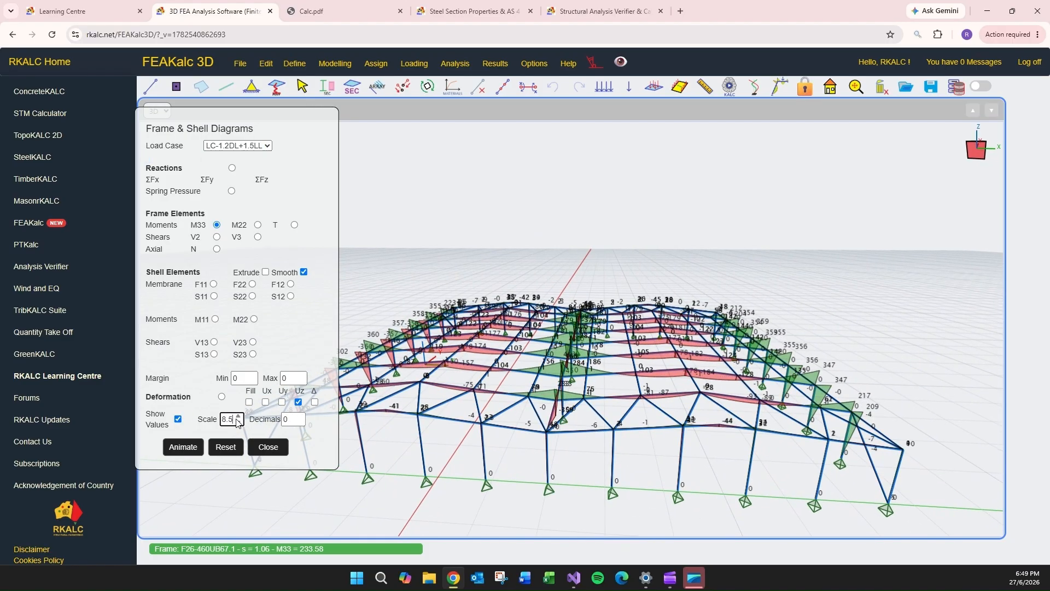
pyautogui.click(178, 419)
pyautogui.moveTo(484, 385); pyautogui.dragTo(566, 418, button='middle')
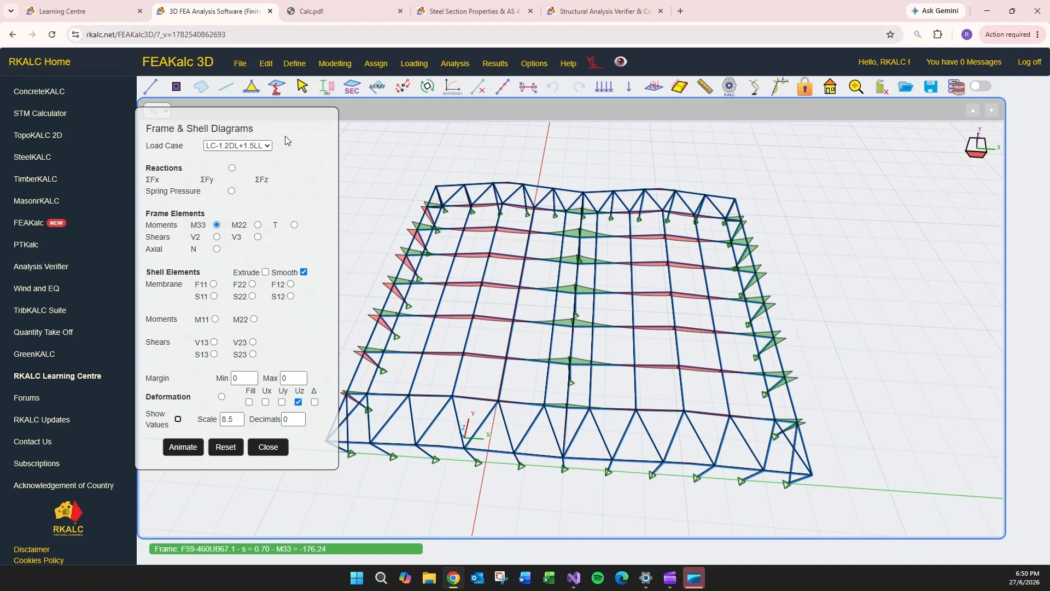
# - Display the WindX load case's M33 and M22 moment diagrams and briefly check the M22 values
pyautogui.click(262, 145)
pyautogui.click(239, 184)
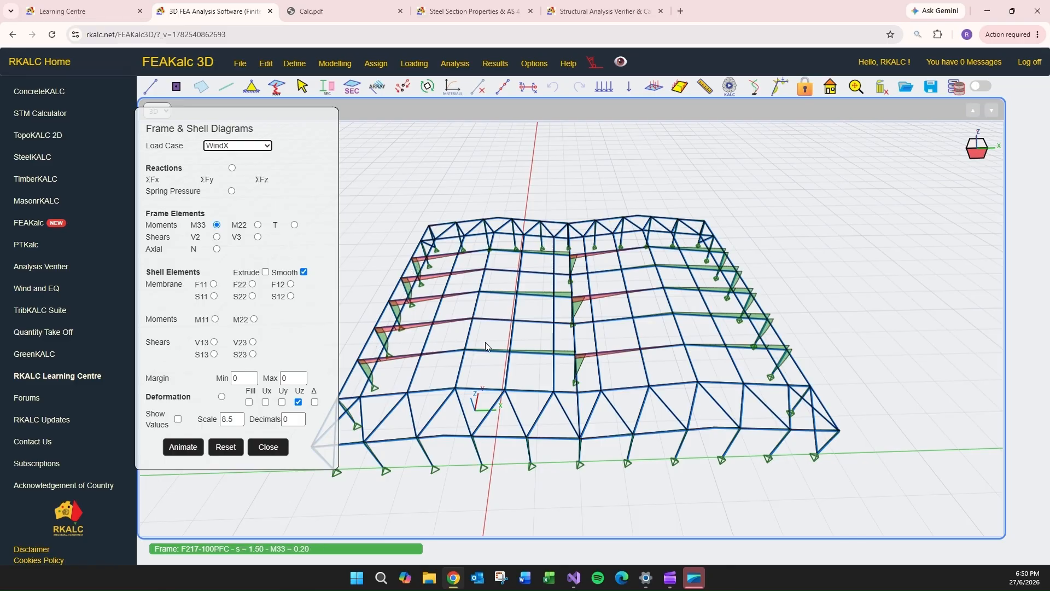
pyautogui.click(258, 225)
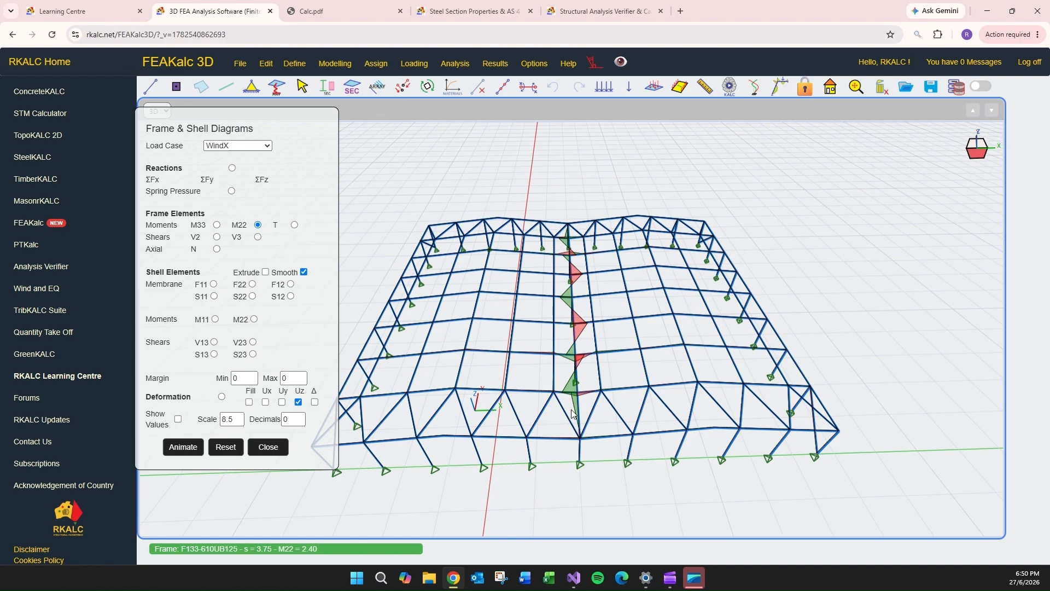
pyautogui.moveTo(570, 409)
pyautogui.mouseDown(button='middle')
pyautogui.moveTo(570, 379)
pyautogui.moveTo(568, 405)
pyautogui.mouseUp(button='middle')
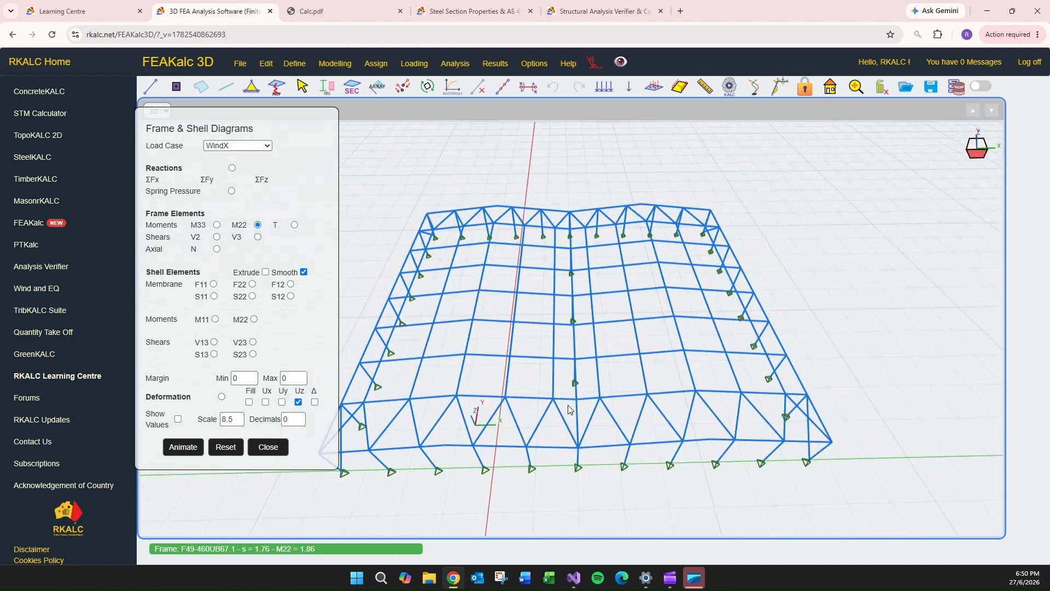
pyautogui.click(178, 418)
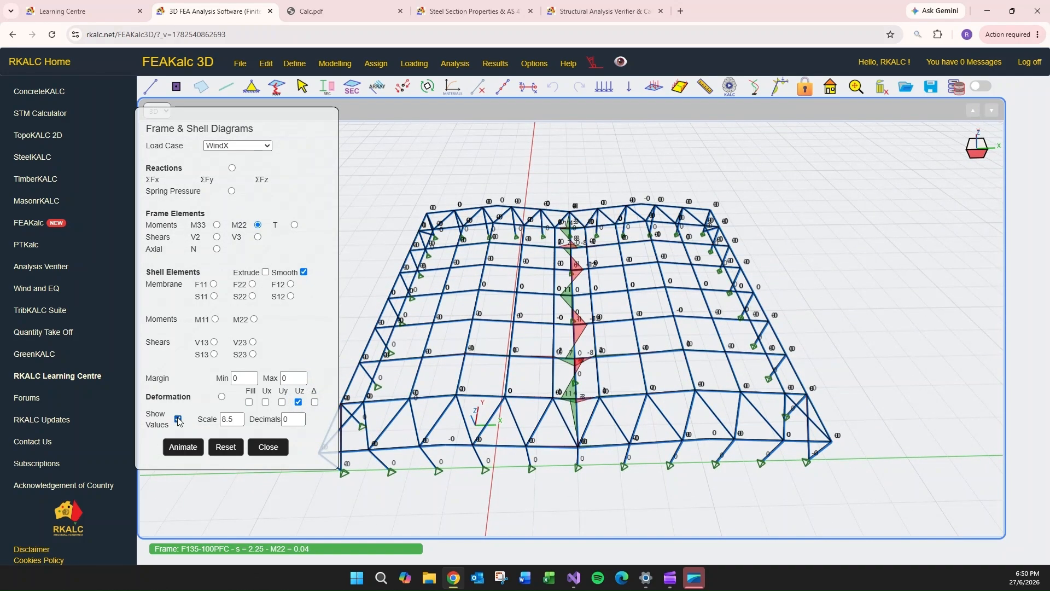
pyautogui.click(177, 418)
# - Display the M22 moment diagram for the WindY load case and inspect the end-wall columns
pyautogui.click(260, 146)
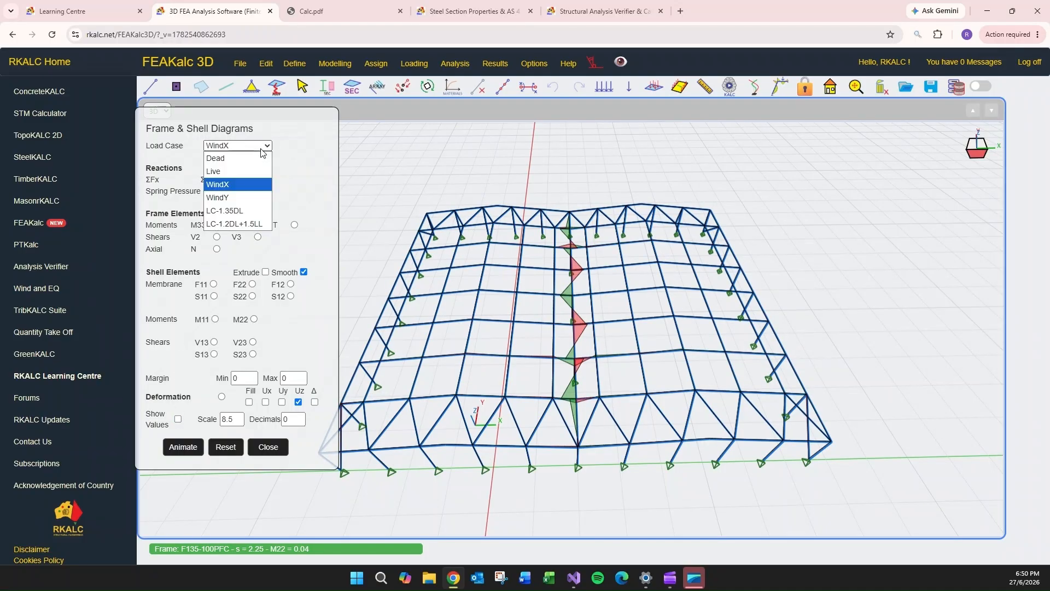
pyautogui.click(237, 185)
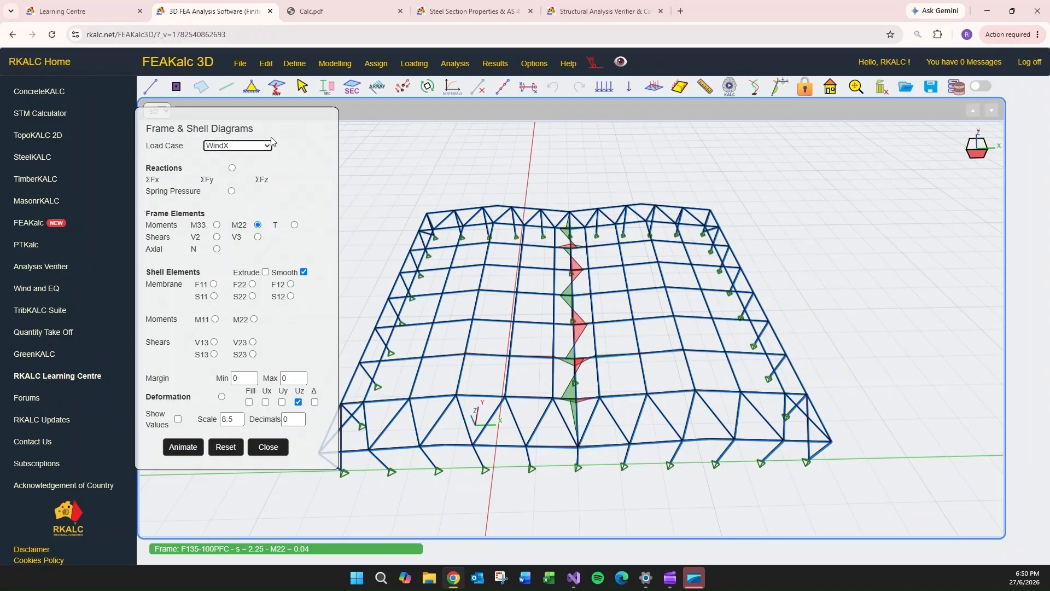
pyautogui.click(237, 145)
pyautogui.click(237, 196)
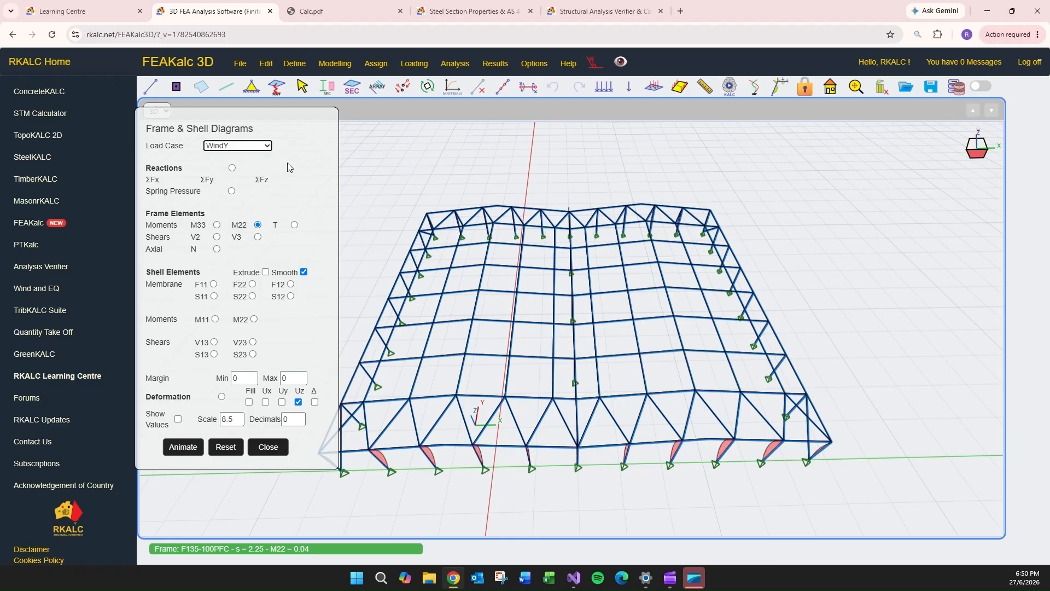
pyautogui.moveTo(517, 448); pyautogui.dragTo(512, 464)
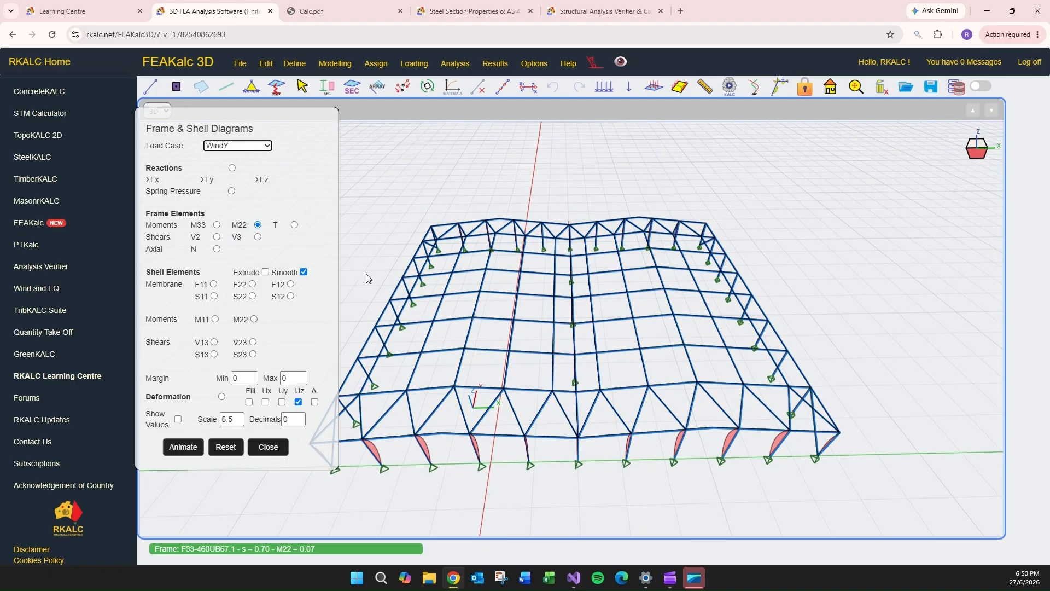
# - Display the axial force diagram N for WindY with its values and inspect the braced bays from several angles
pyautogui.click(217, 249)
pyautogui.moveTo(528, 312); pyautogui.dragTo(530, 329)
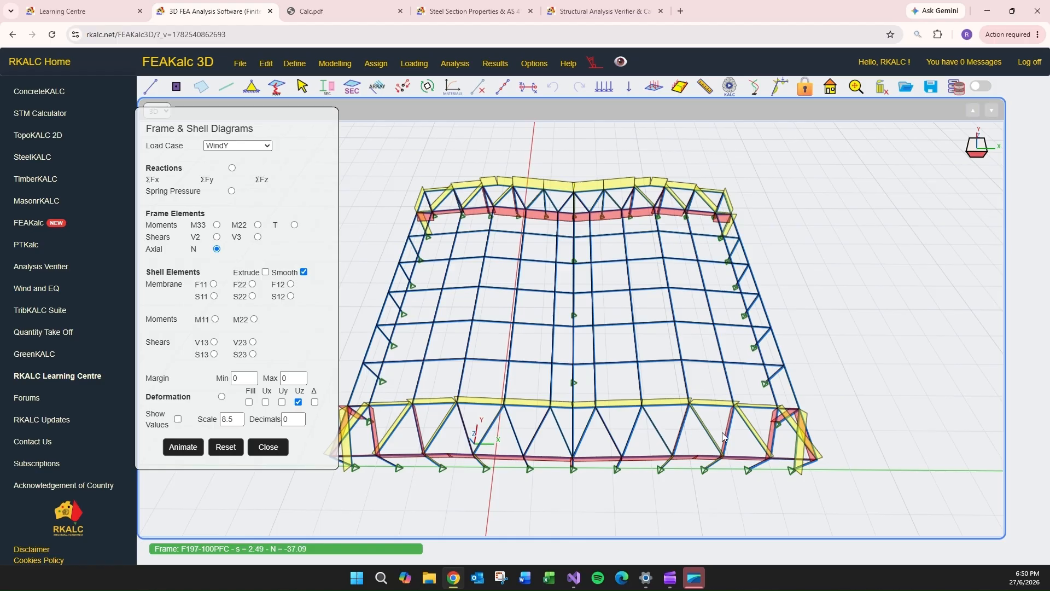
pyautogui.moveTo(570, 413); pyautogui.dragTo(593, 388, button='middle')
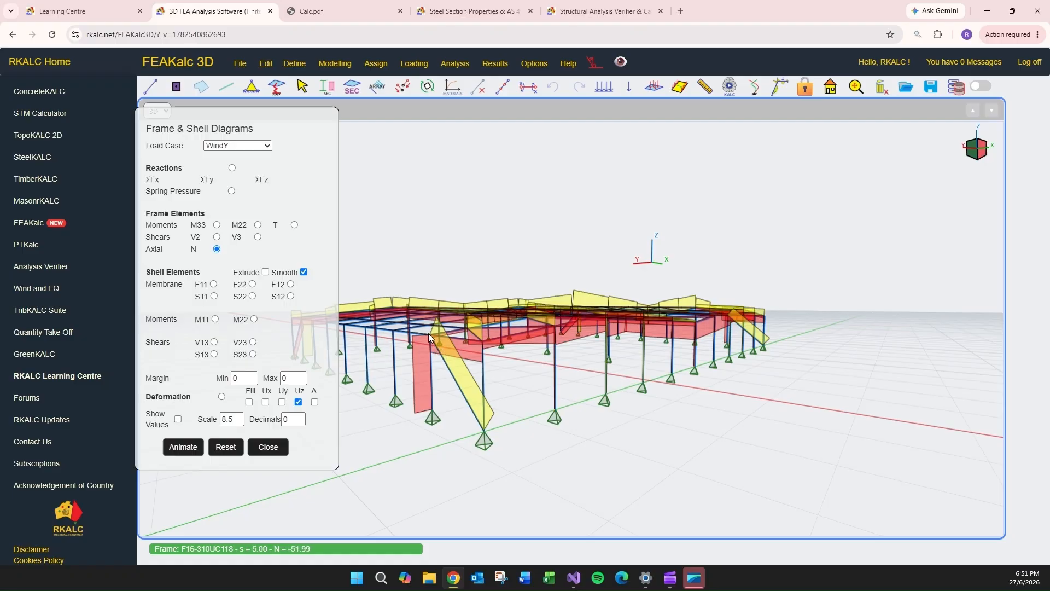
pyautogui.moveTo(564, 375); pyautogui.dragTo(635, 433, button='middle')
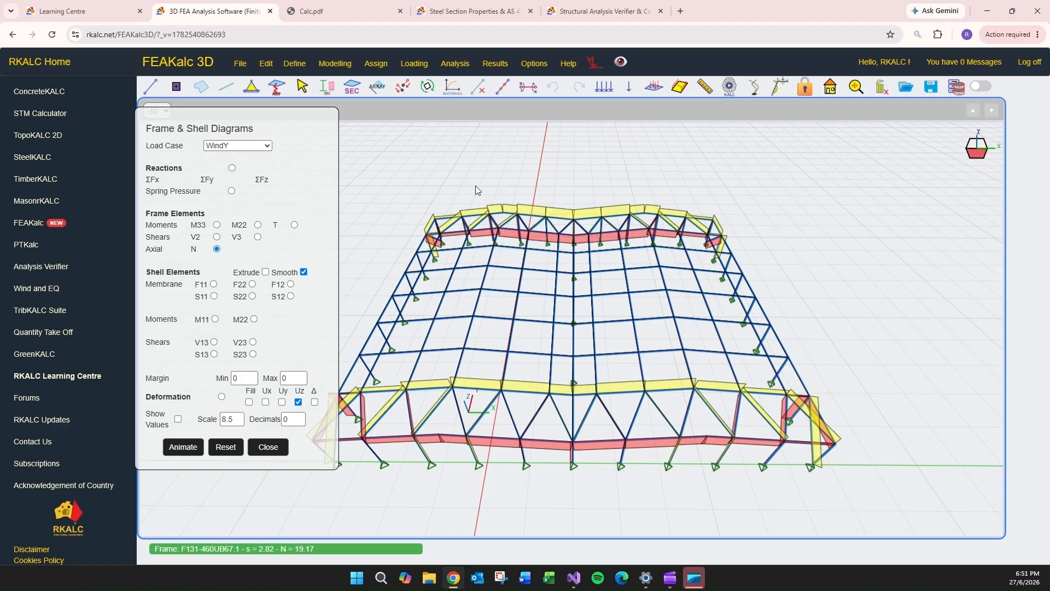
pyautogui.click(178, 419)
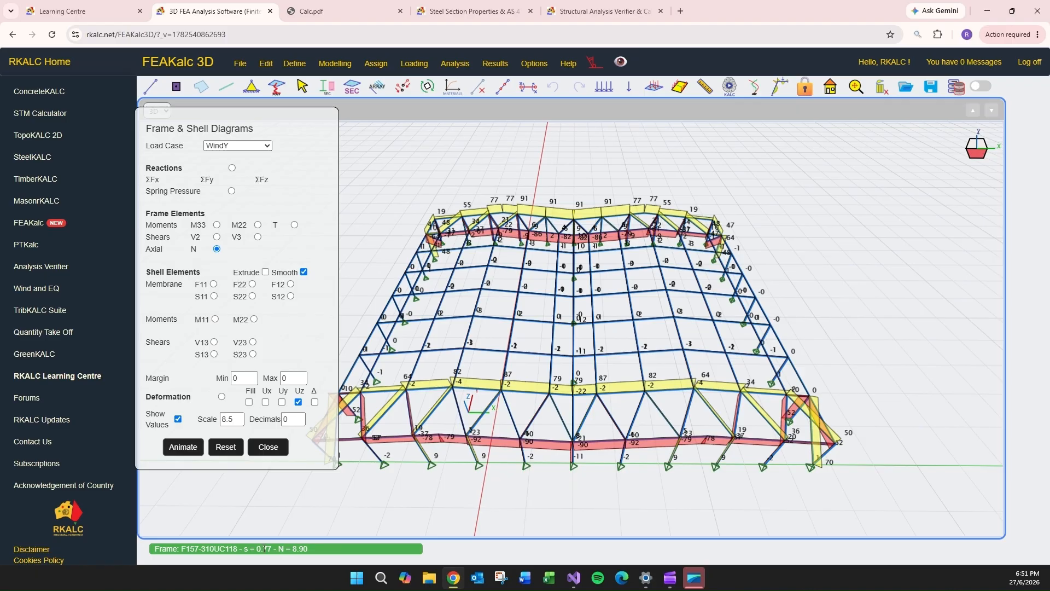
pyautogui.moveTo(205, 548); pyautogui.dragTo(297, 548)
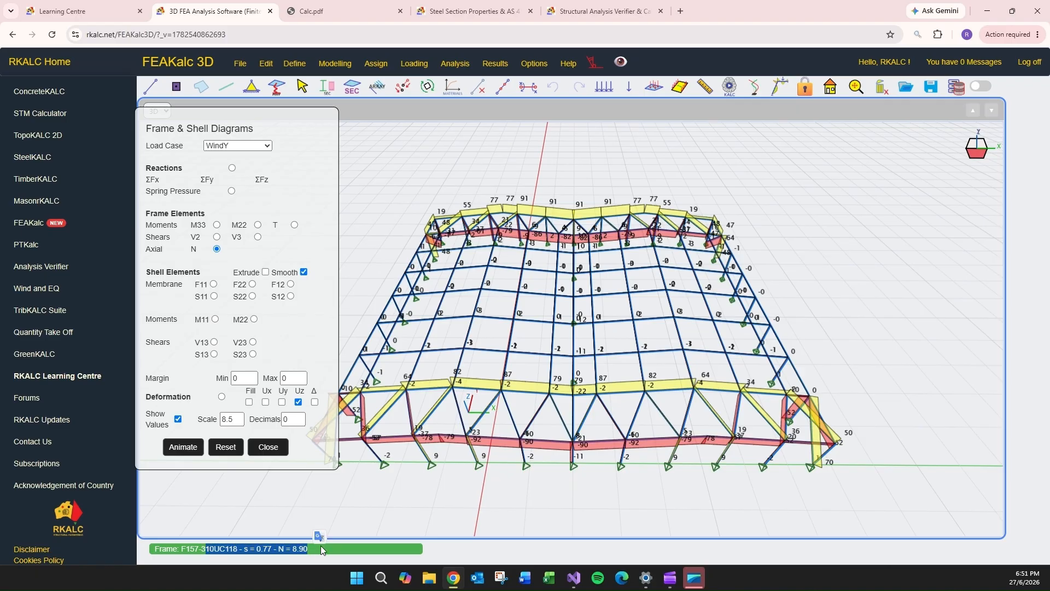
pyautogui.moveTo(478, 389); pyautogui.dragTo(652, 317)
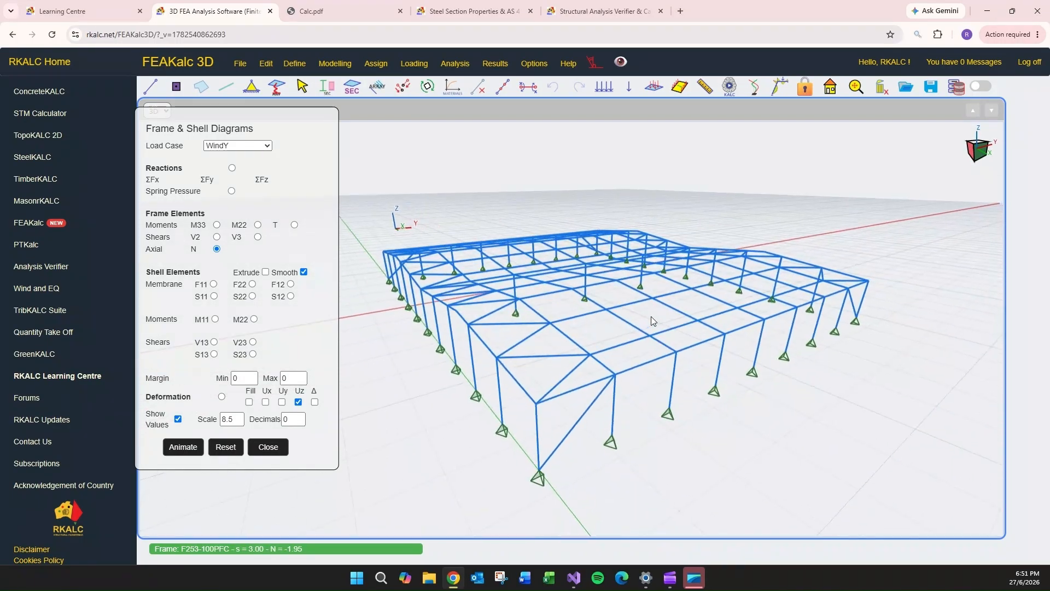
# - Reset the result diagrams and toggle the layout back to the plane view beside the 3D view
pyautogui.click(225, 447)
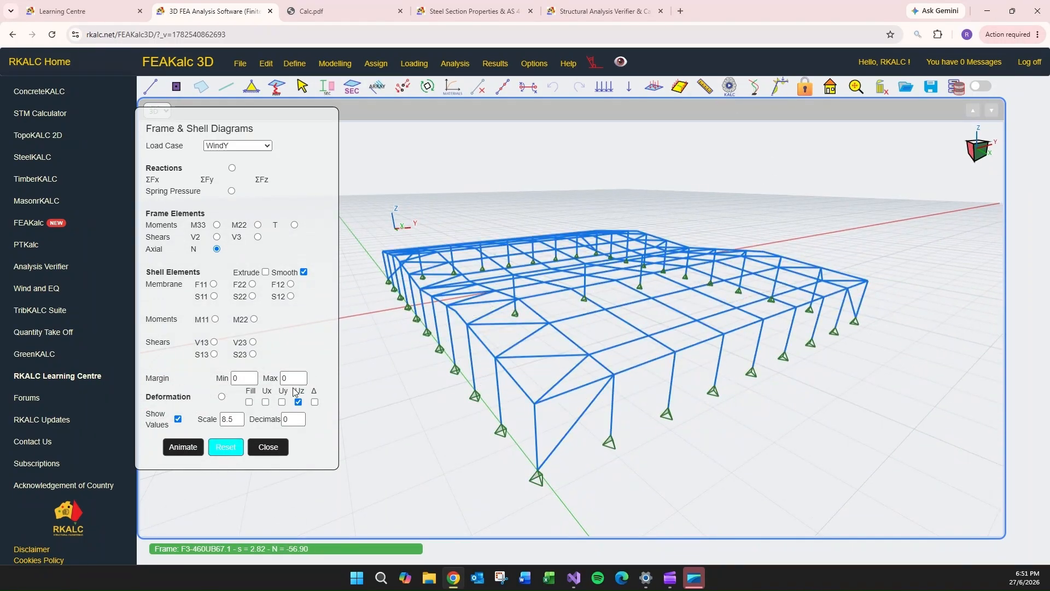
pyautogui.click(534, 63)
pyautogui.click(573, 179)
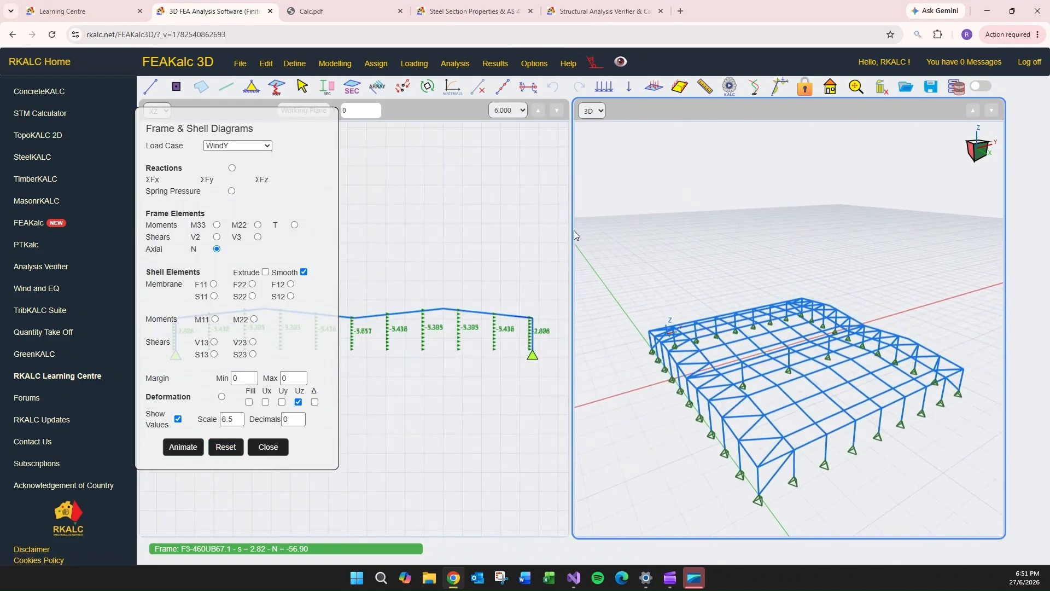
# - Show the frame members as extruded sections in the 3D view, and put away the diagram settings and the browser window
pyautogui.click(540, 68)
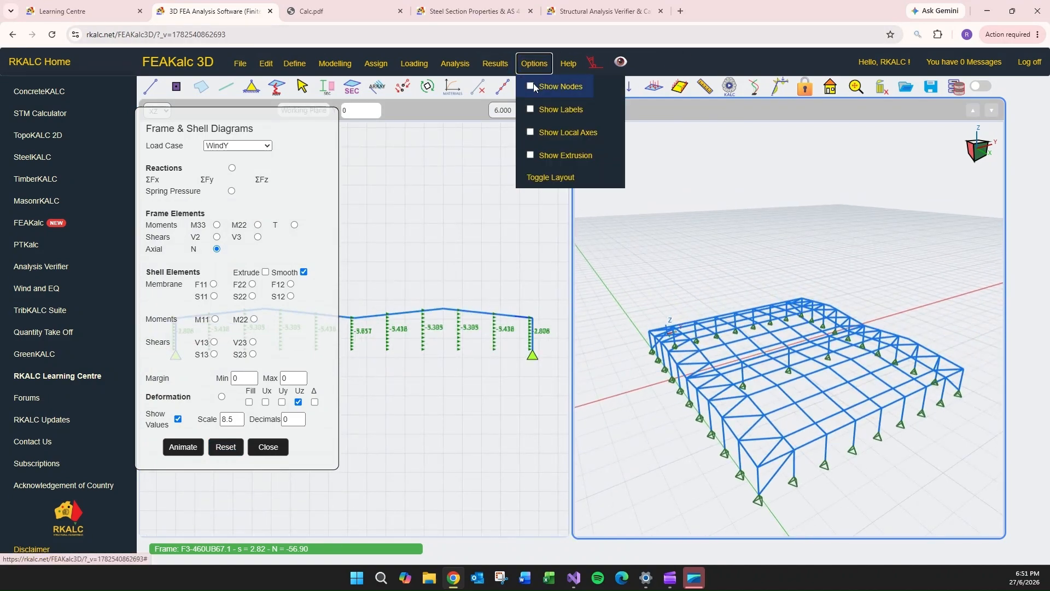
pyautogui.click(563, 155)
pyautogui.moveTo(672, 247); pyautogui.dragTo(740, 263)
pyautogui.click(268, 447)
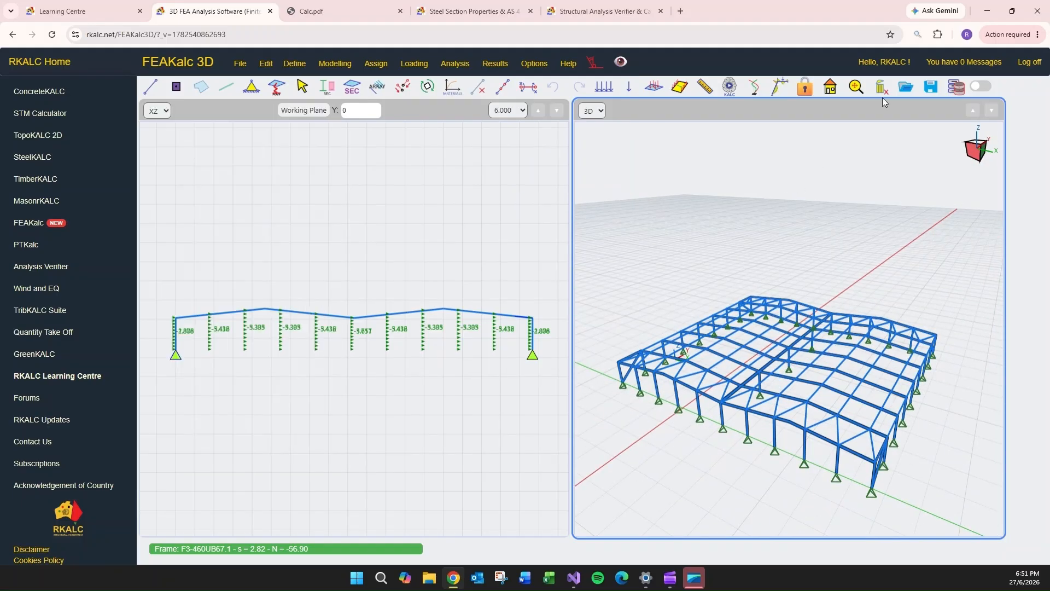
pyautogui.click(981, 11)
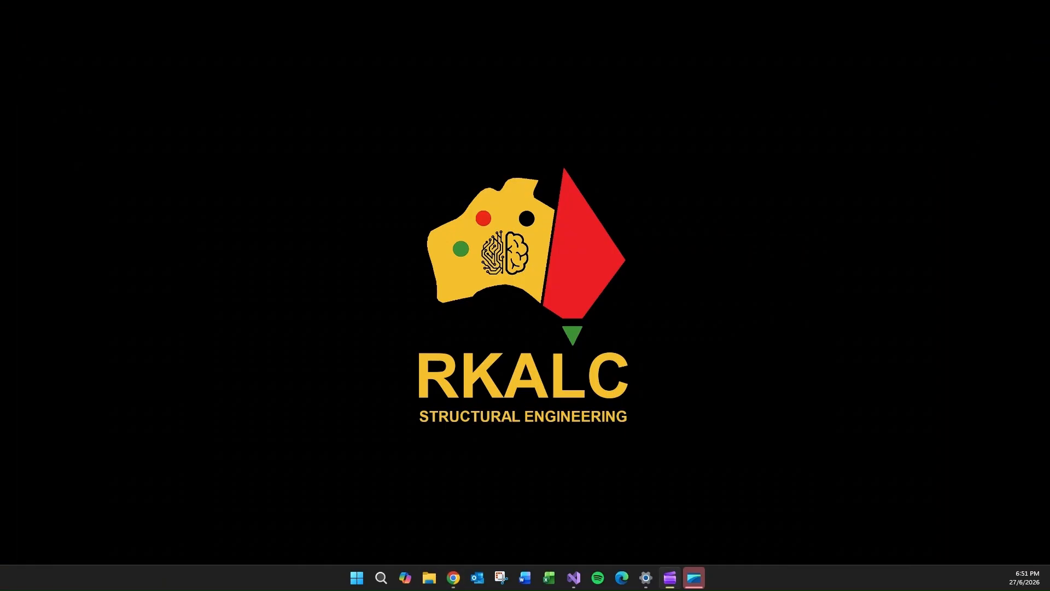